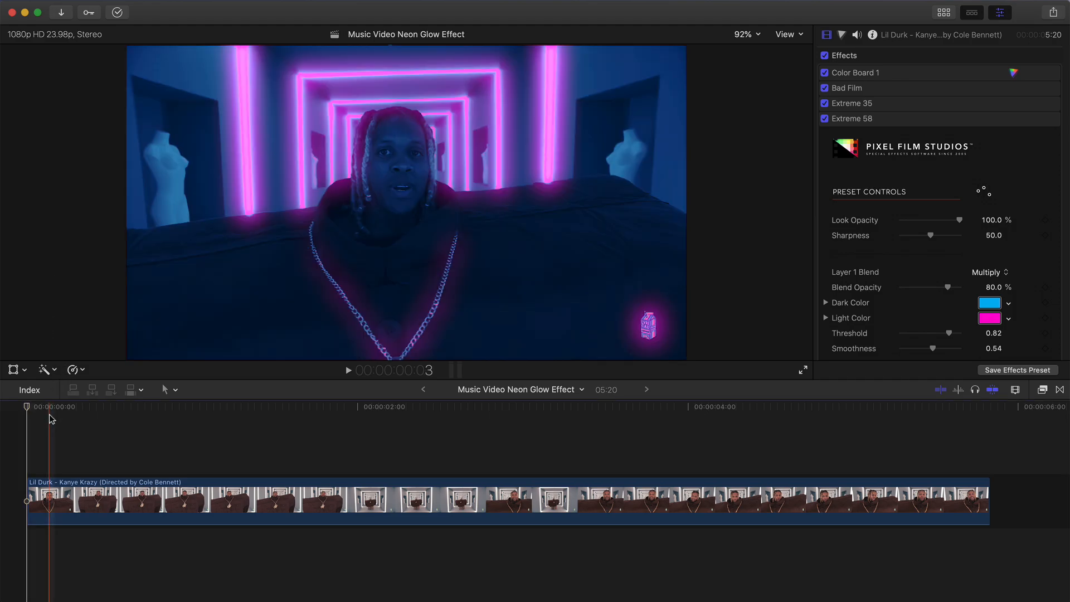
# Step: Play the finished neon glow project from the start of the timeline to review the look
pyautogui.click(69, 409)
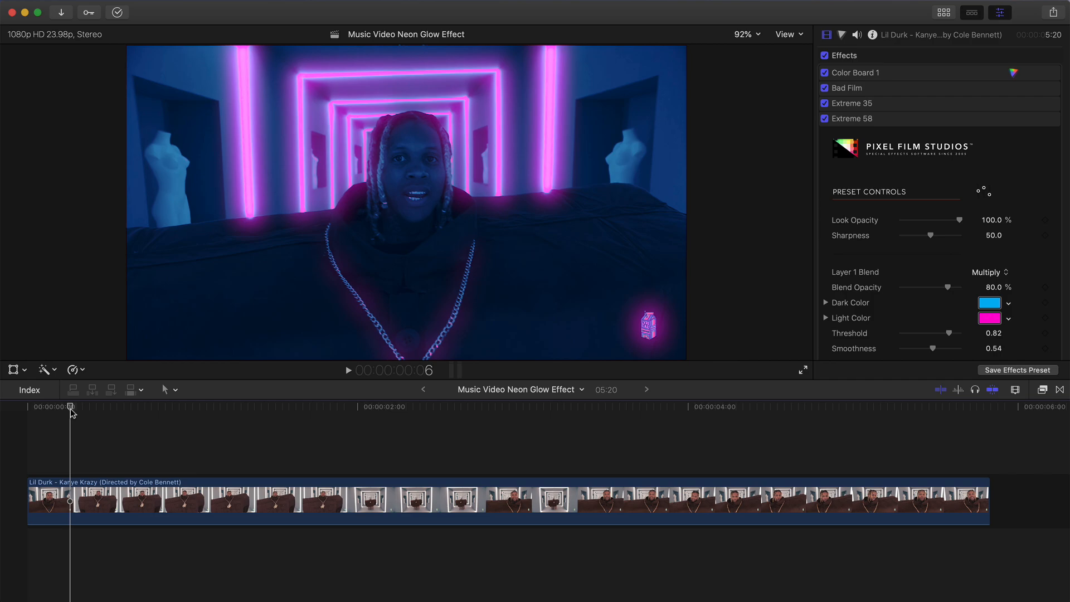
pyautogui.moveTo(70, 407); pyautogui.dragTo(3, 409)
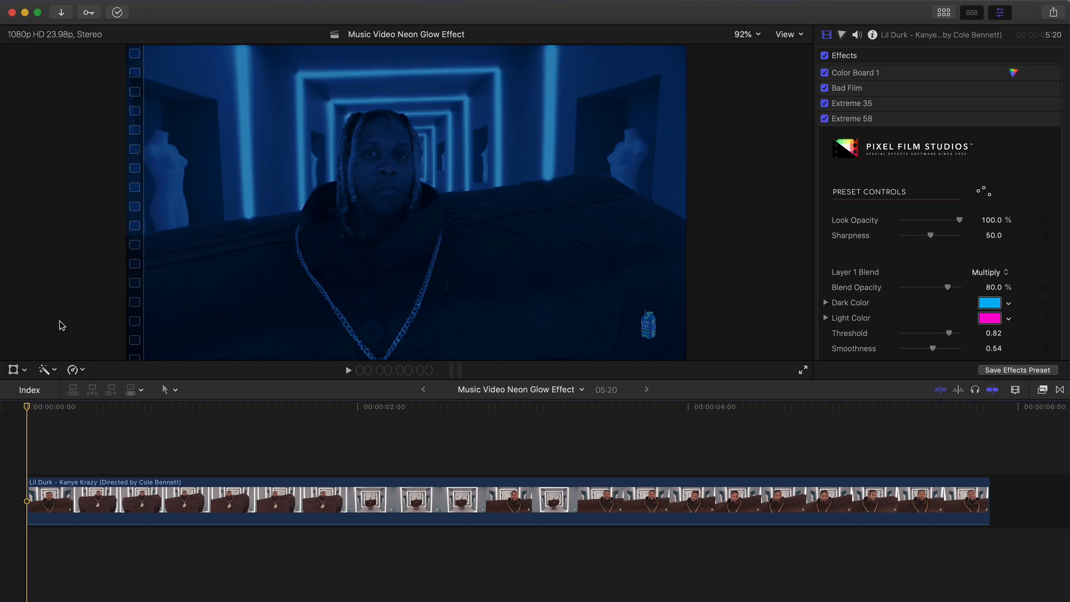
pyautogui.press('space')
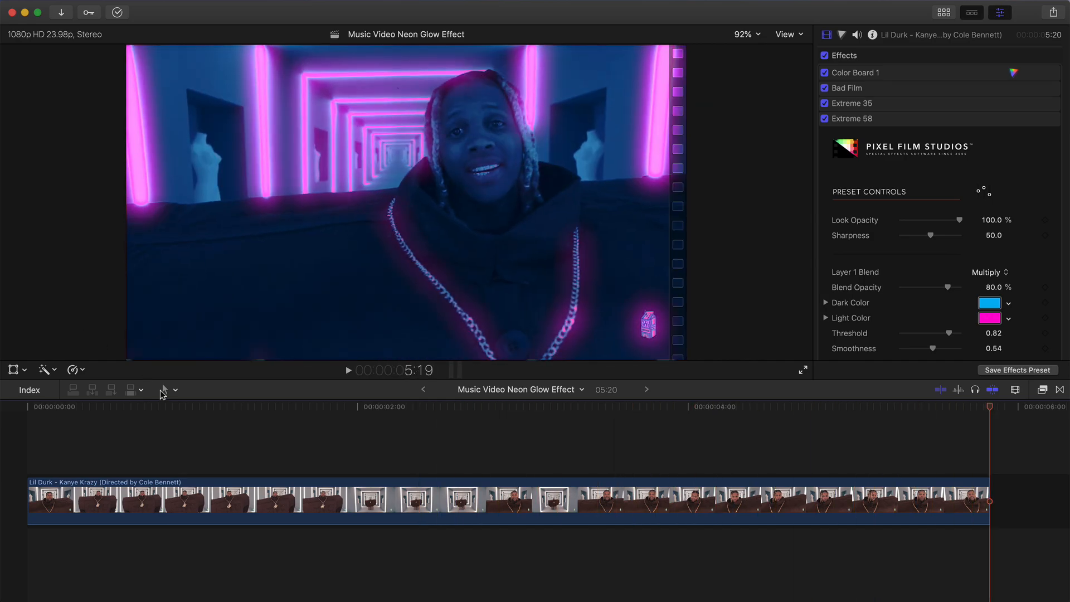
pyautogui.press('space')
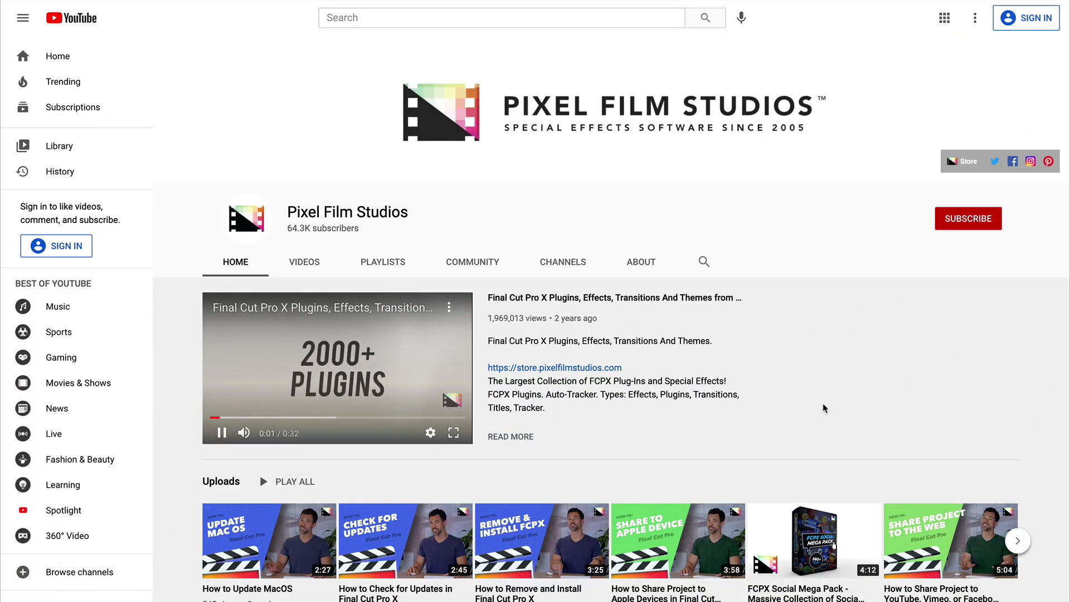
# Step: On YouTube, open the Pixel Film Studios comprehensive video tutorials playlist and look through its videos
pyautogui.scroll(-8, 824, 409)
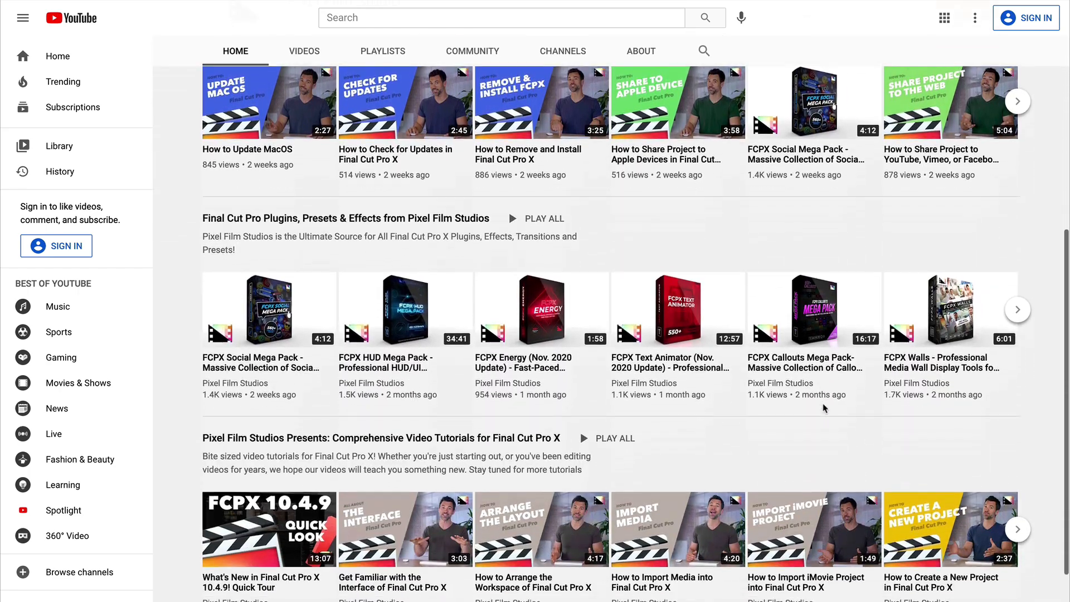
pyautogui.scroll(8, 824, 409)
pyautogui.click(393, 260)
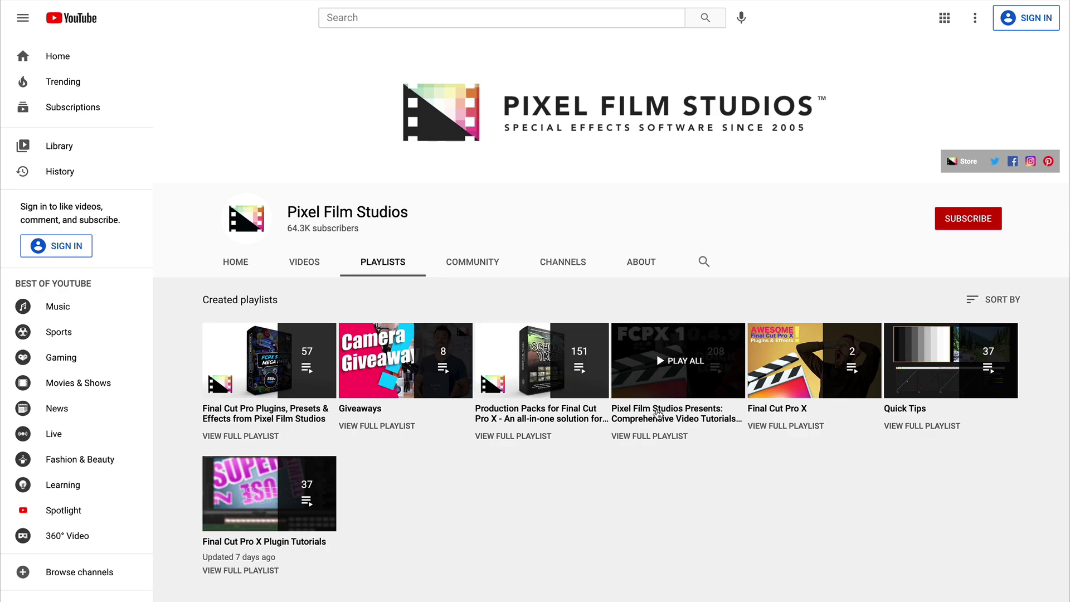
pyautogui.click(658, 413)
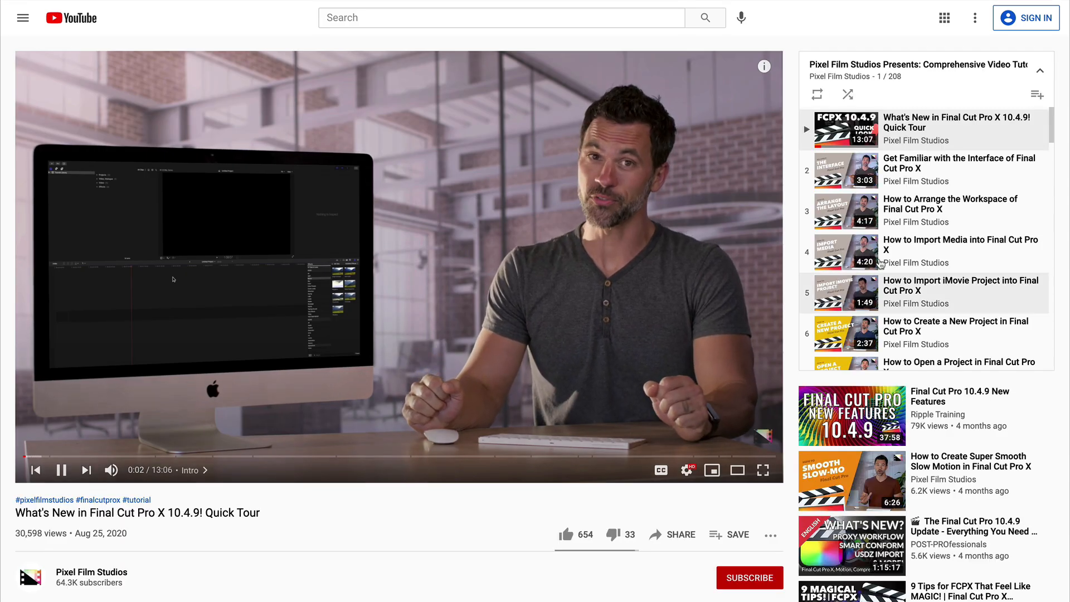
pyautogui.scroll(-20, 892, 258)
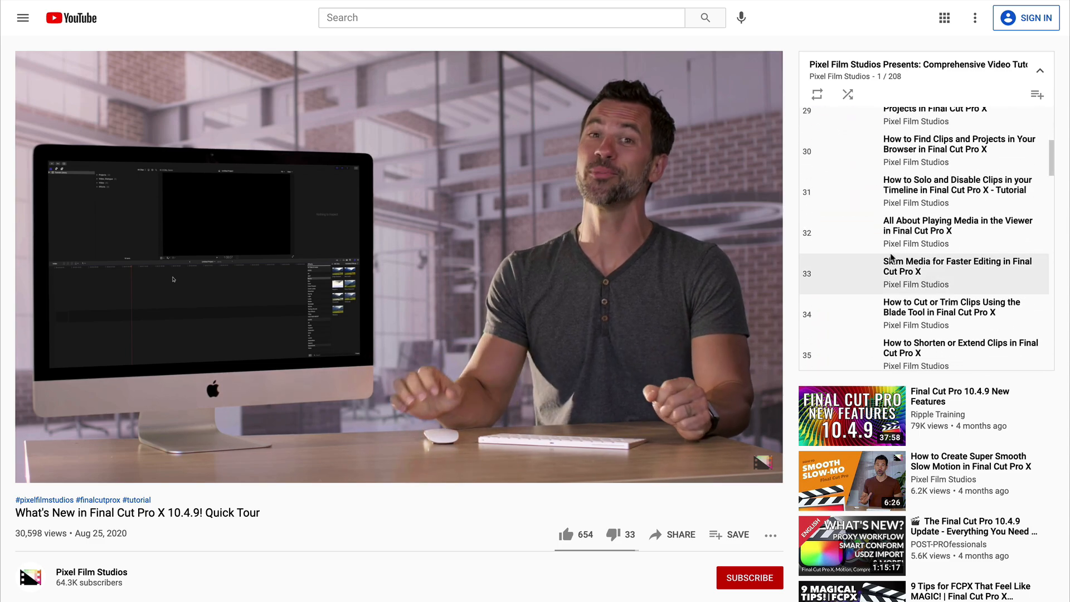
pyautogui.scroll(7, 892, 257)
# Step: Switch back to Final Cut Pro and apply the Bad Film effect from Pixel Film Studios - FCPX Looks Suite to the timeline clip
pyautogui.moveTo(599, 317)
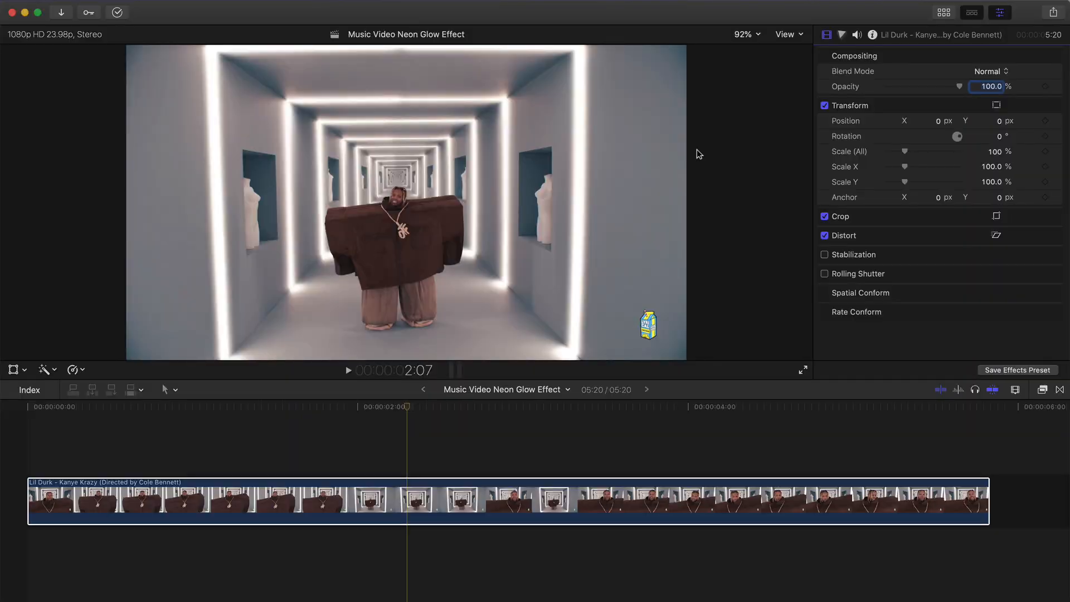
pyautogui.click(1042, 389)
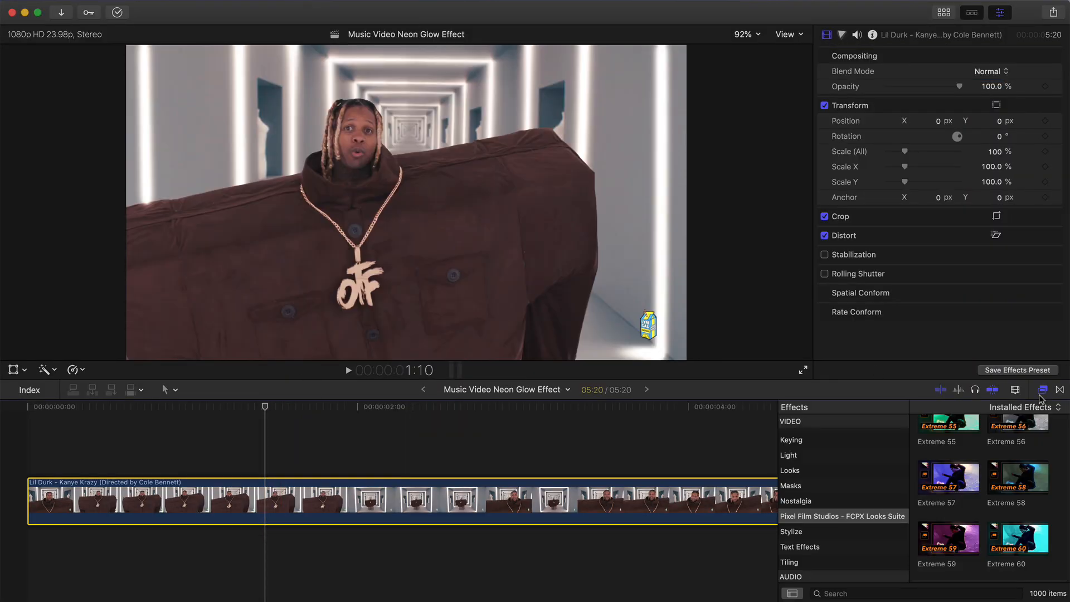
pyautogui.click(846, 514)
pyautogui.scroll(-20, 983, 476)
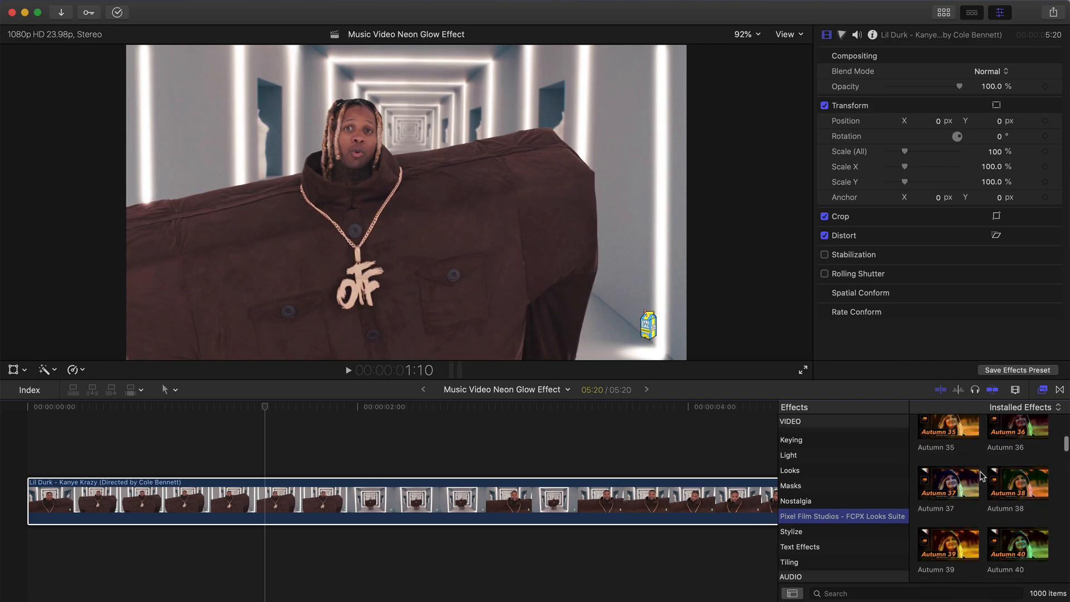
pyautogui.scroll(20, 982, 476)
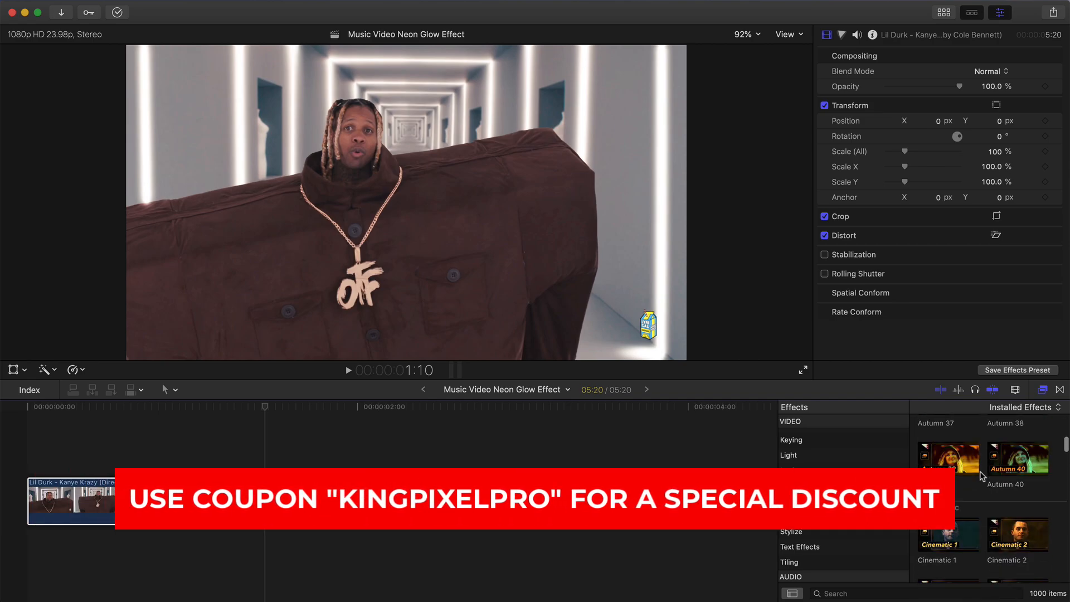
pyautogui.scroll(20, 982, 476)
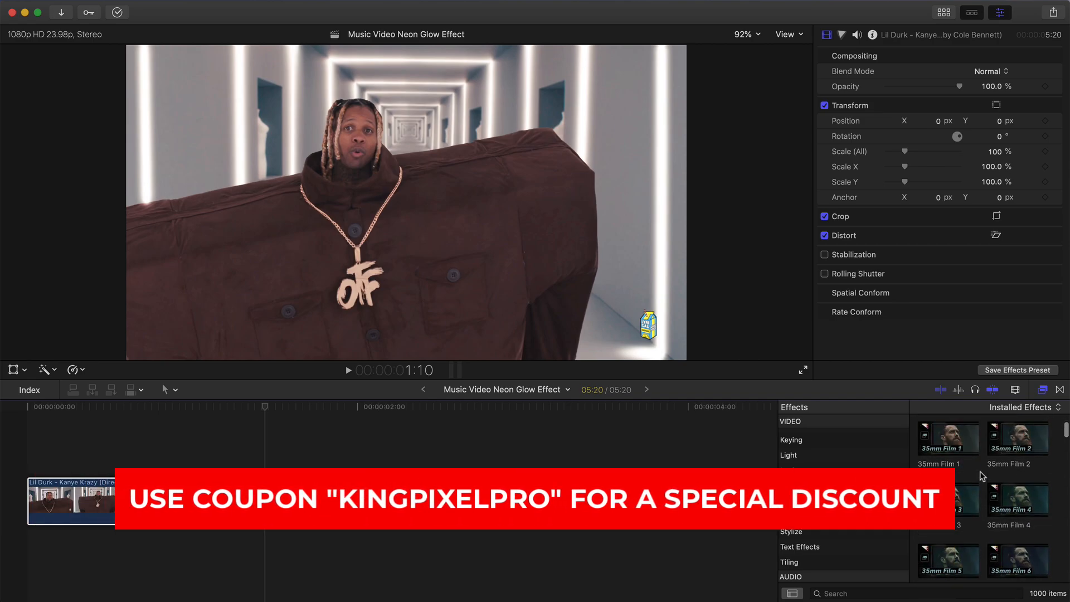
pyautogui.click(934, 462)
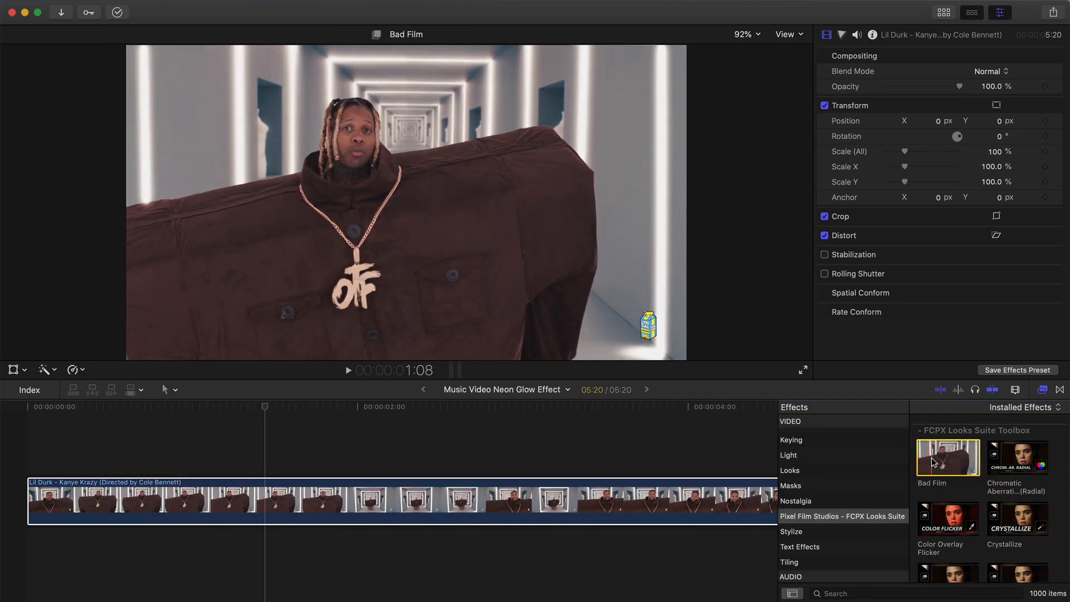
pyautogui.moveTo(934, 462); pyautogui.dragTo(394, 499)
pyautogui.hotkey('shift', 'z')
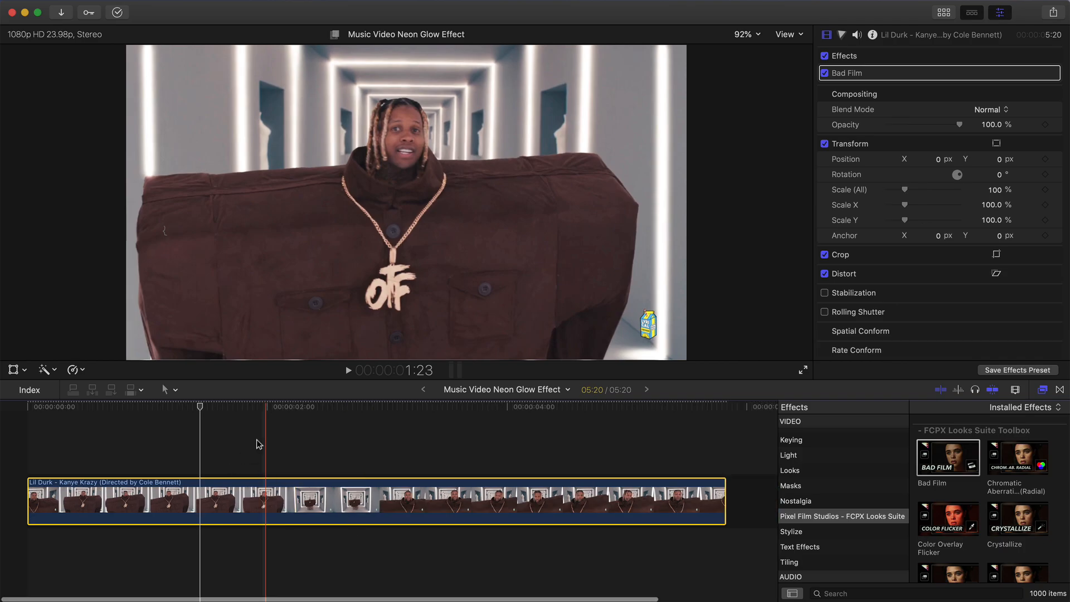
# Step: Set the viewer's playback to Better Quality and play the clip to check the Bad Film effect
pyautogui.press('space')
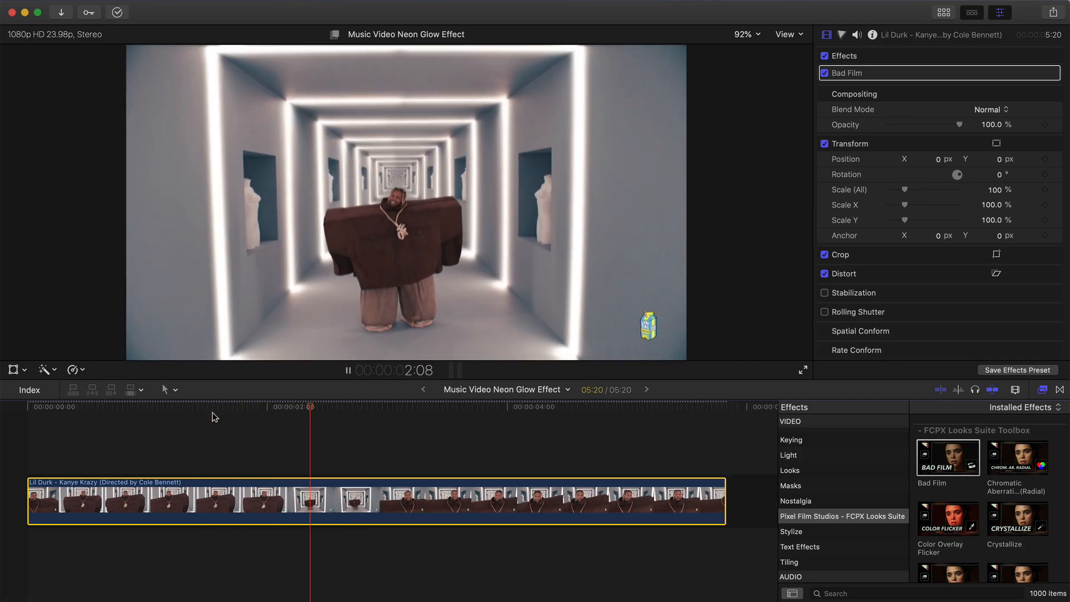
pyautogui.press('space')
pyautogui.click(791, 33)
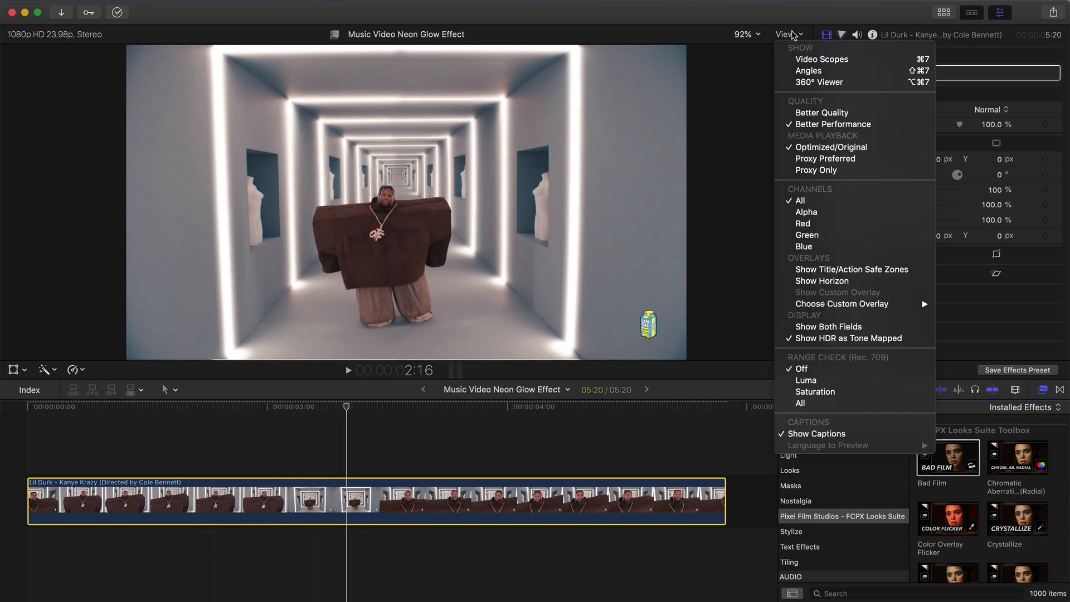
pyautogui.click(819, 113)
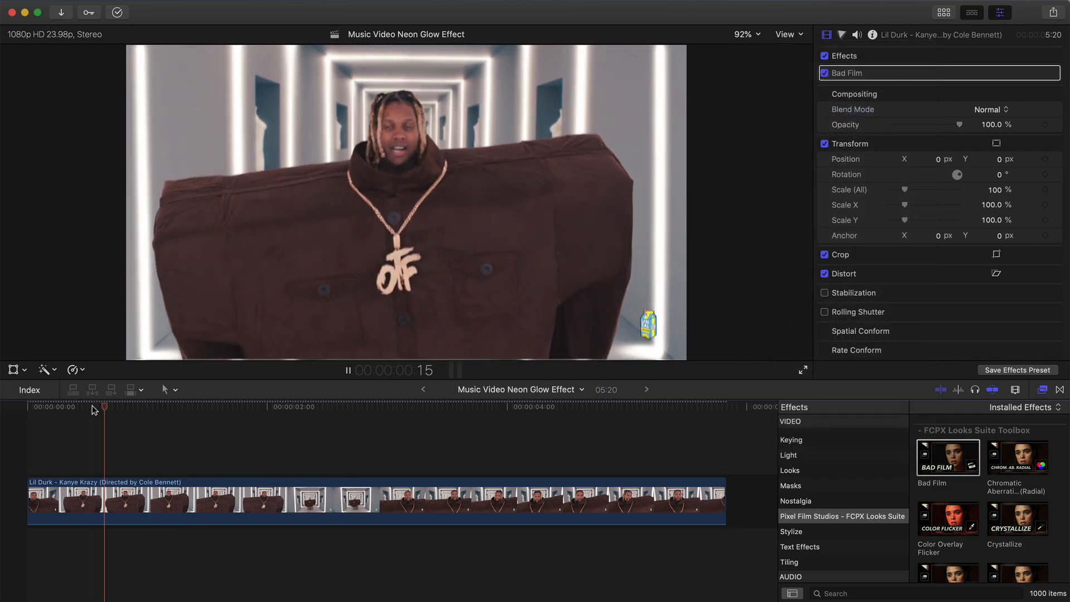
pyautogui.press('space')
pyautogui.press('space')
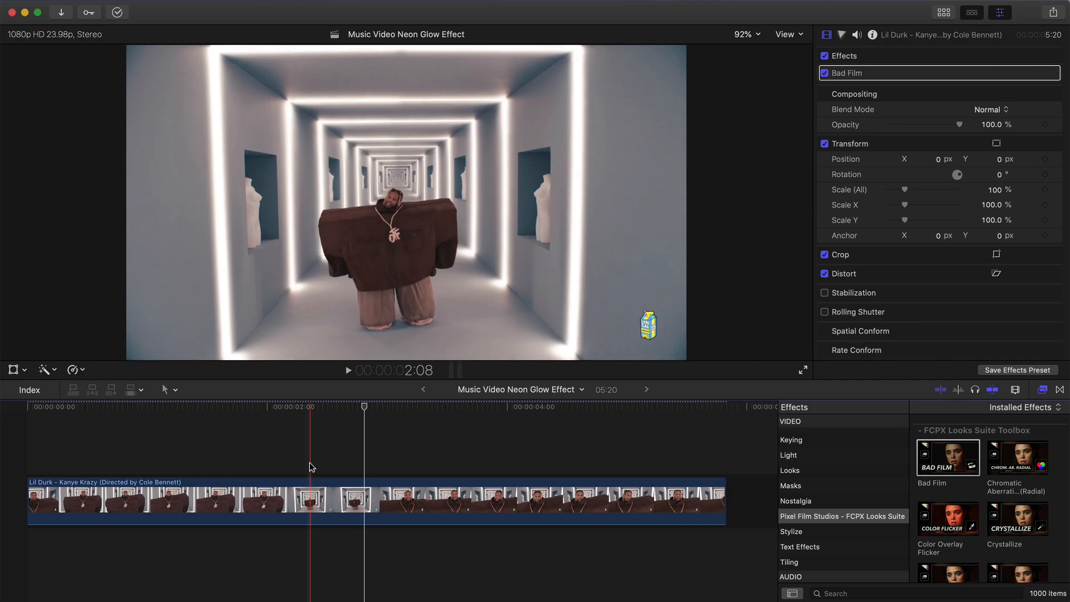
# Step: Set Bad Film's Brightness Amount to 1.3 and Brightness Variance to 0.63 on the clip, and play back the change
pyautogui.click(321, 502)
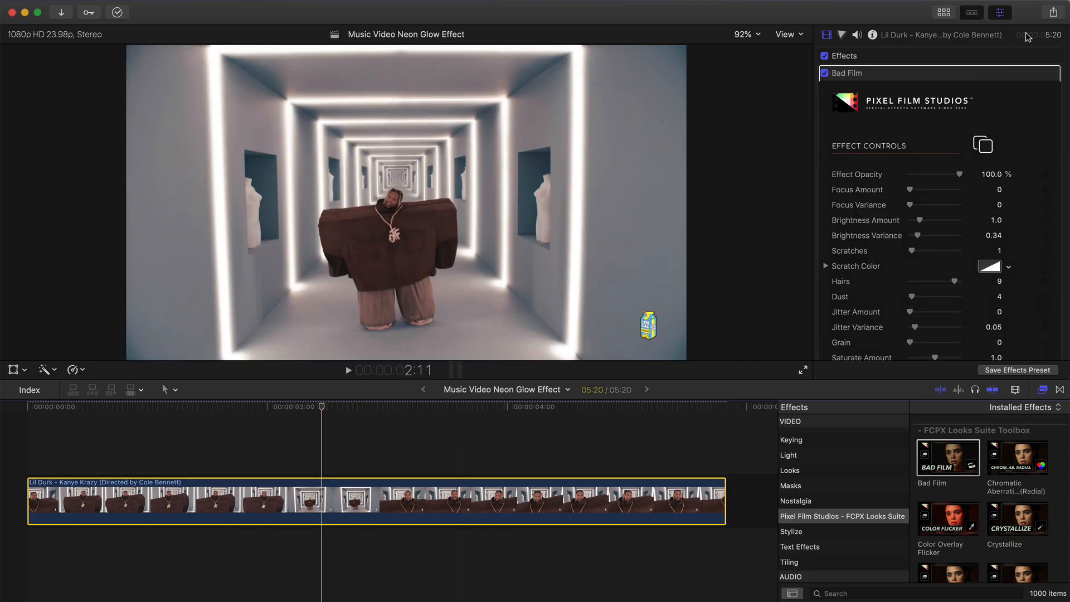
pyautogui.scroll(-5, 889, 176)
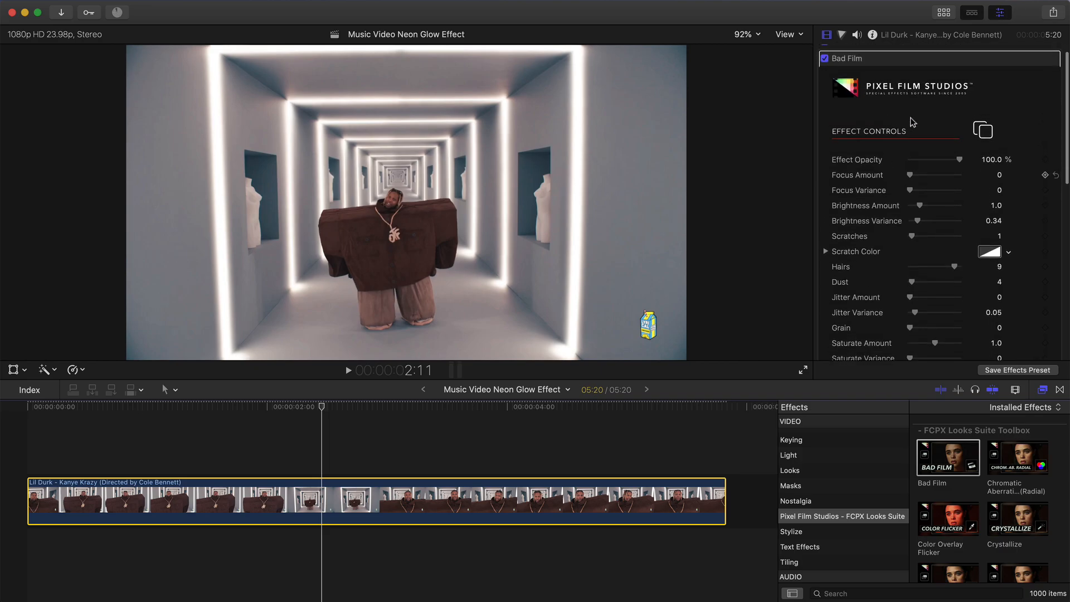
pyautogui.scroll(4, 911, 117)
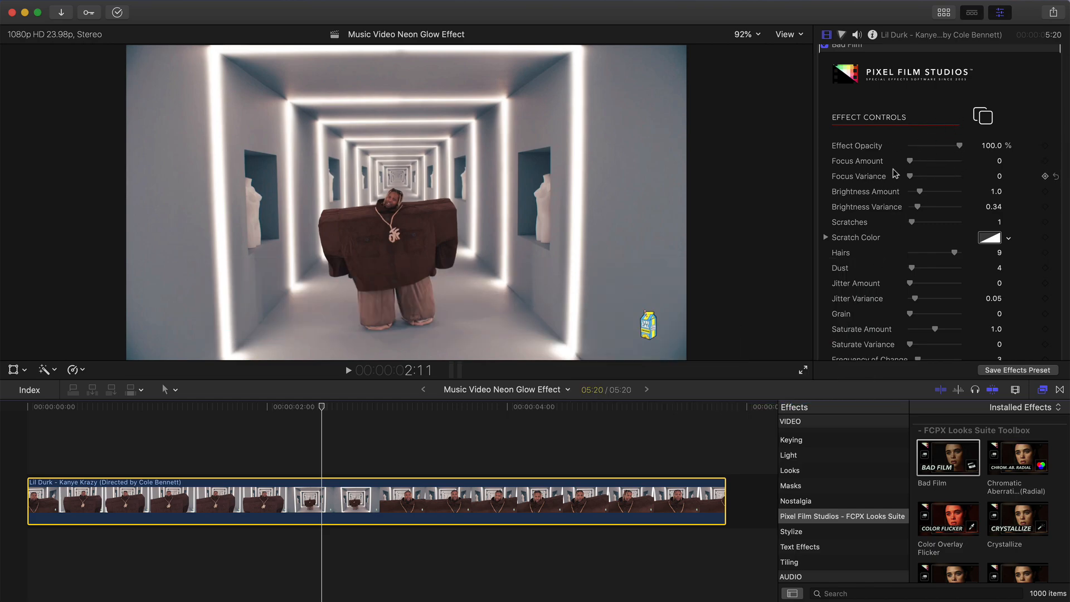
pyautogui.scroll(-2, 958, 104)
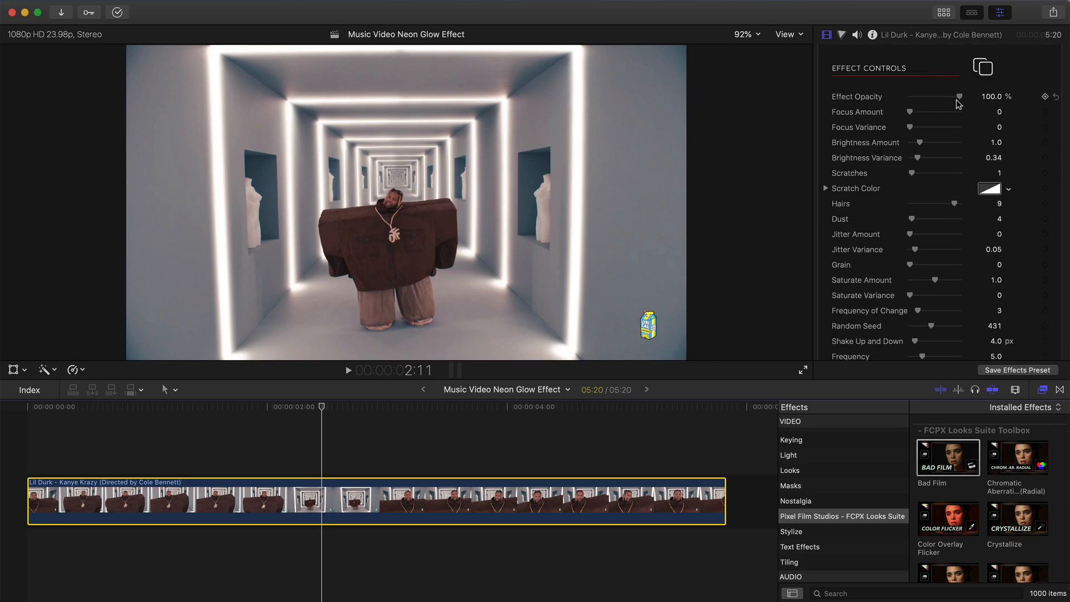
pyautogui.moveTo(957, 93); pyautogui.dragTo(886, 112)
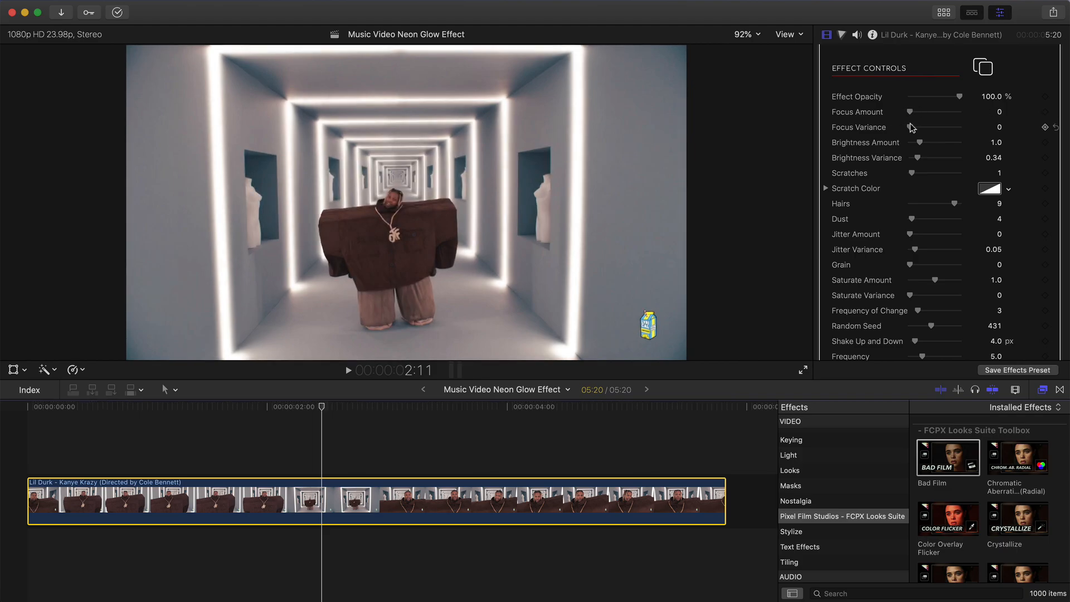
pyautogui.moveTo(920, 143); pyautogui.dragTo(922, 156)
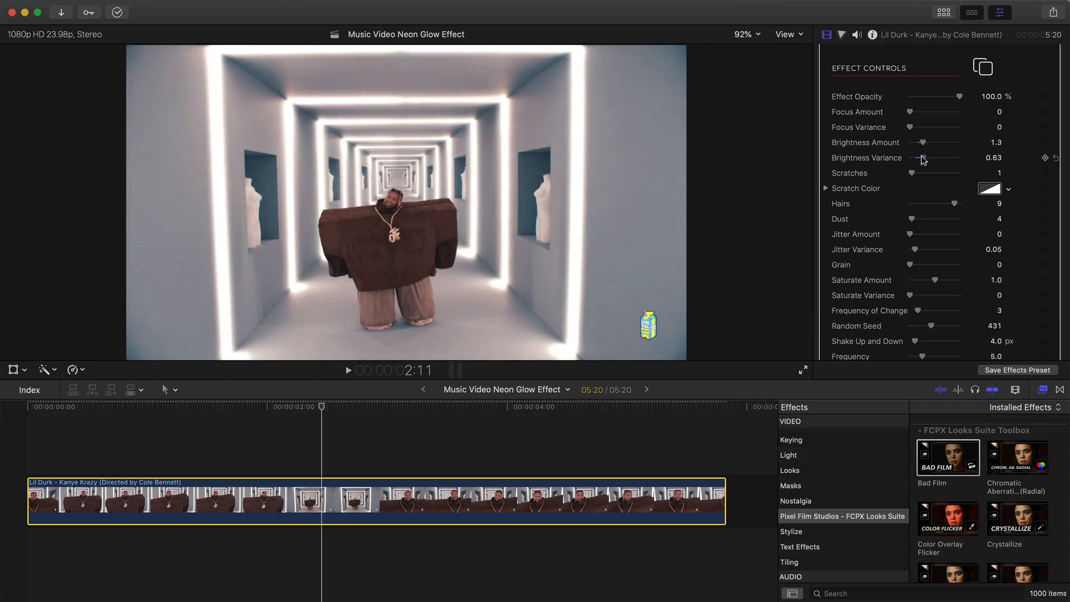
pyautogui.click(84, 446)
pyautogui.press('space')
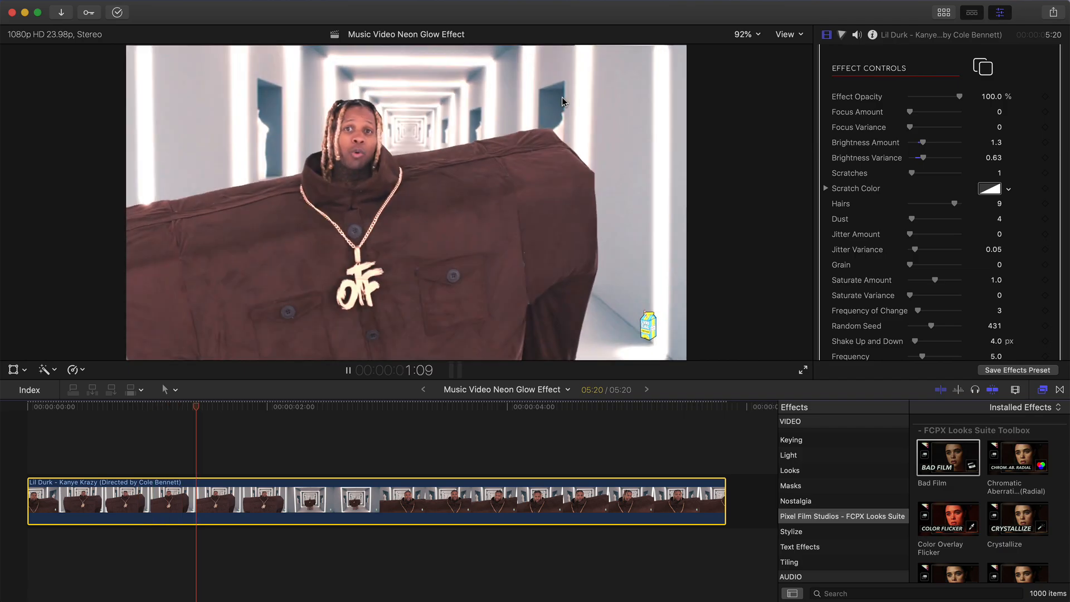
pyautogui.press('space')
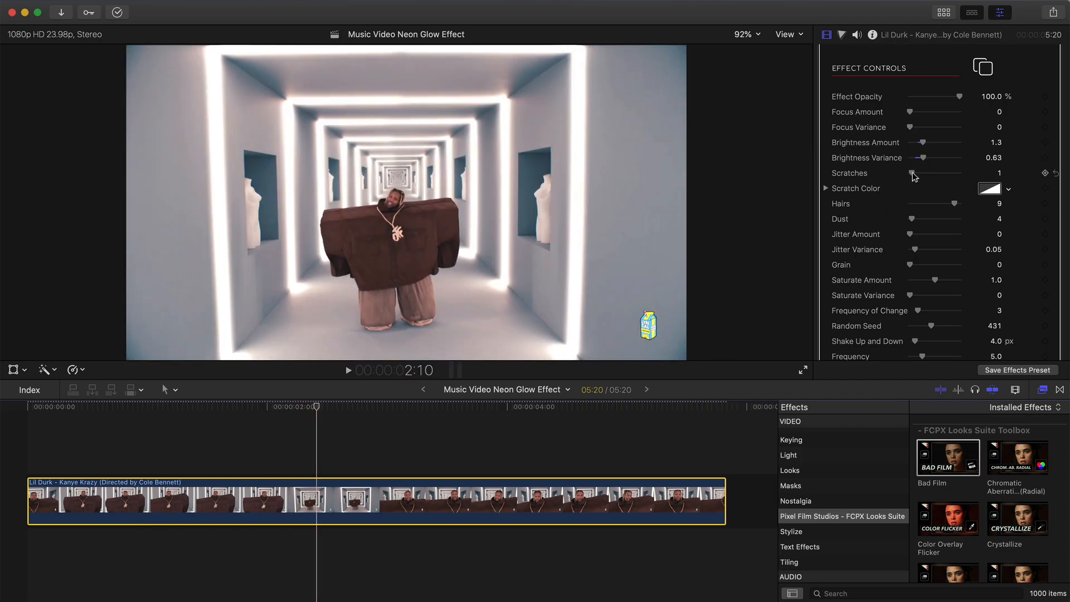
# Step: Set Bad Film's Dust to 33 and Grain to 0.05
pyautogui.scroll(3, 888, 167)
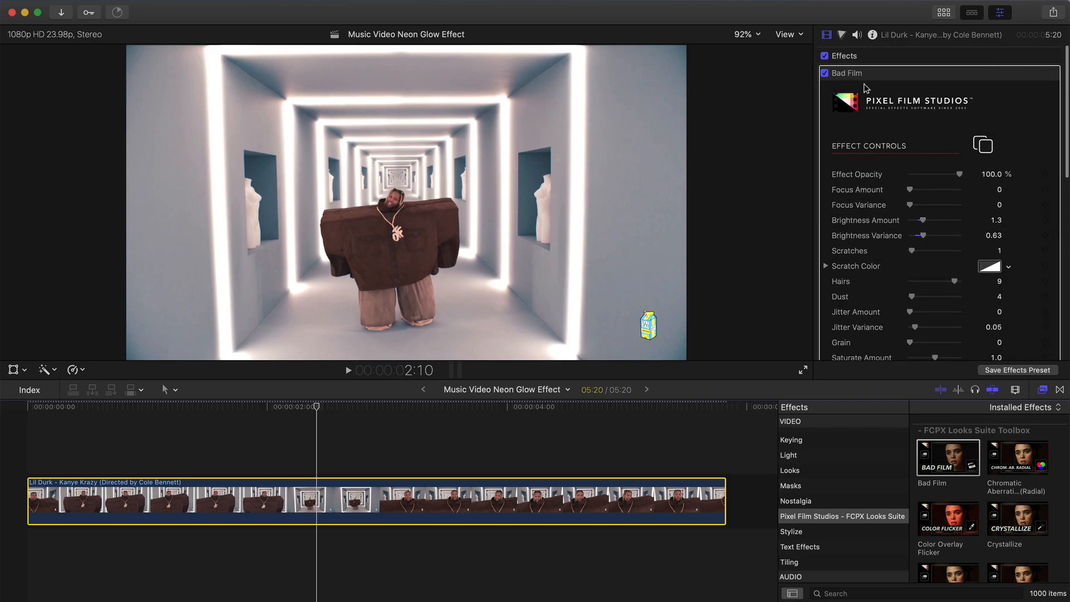
pyautogui.scroll(-5, 868, 219)
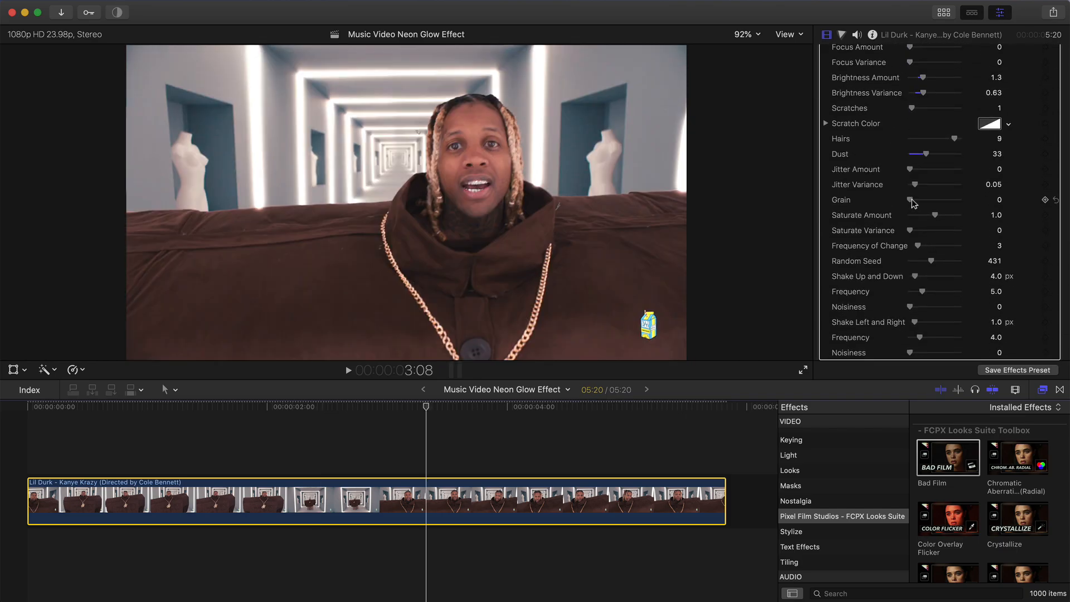
pyautogui.moveTo(910, 200); pyautogui.dragTo(917, 203)
# Step: Search the FCPX Looks Suite effects for "grain" and select the FJI NEO ACROS-100 (Fine) film grain
pyautogui.scroll(-10, 969, 528)
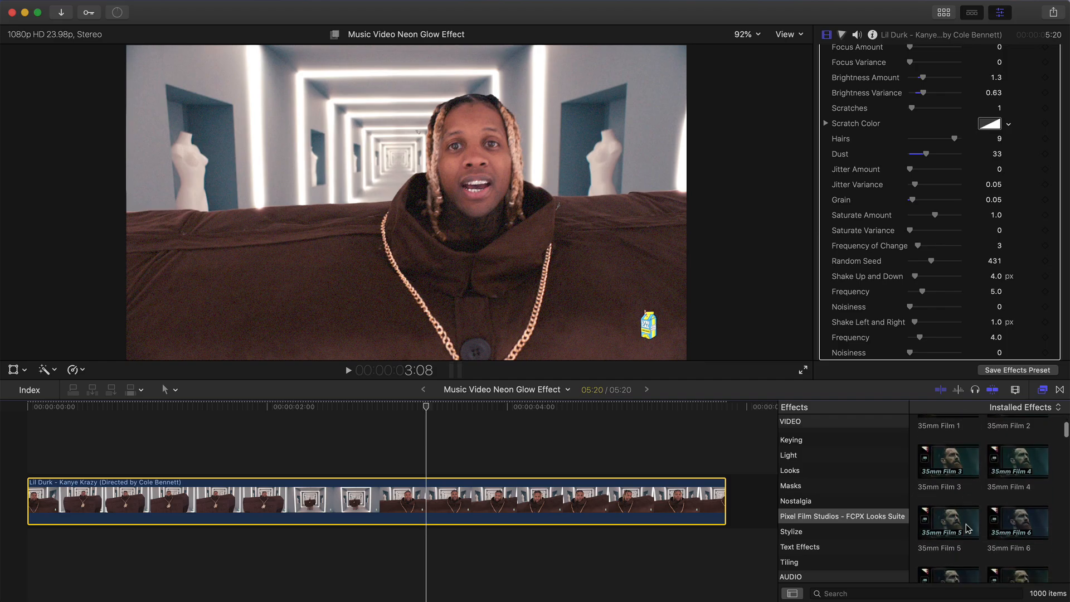
pyautogui.scroll(-4, 968, 528)
pyautogui.click(944, 594)
pyautogui.write('gr')
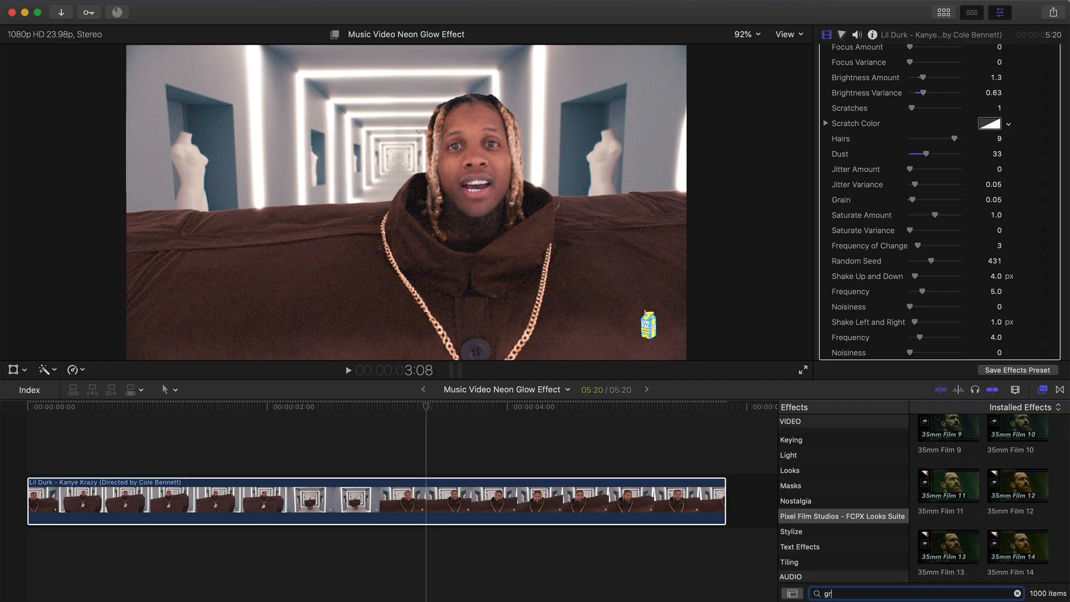
pyautogui.write('ain')
pyautogui.scroll(10, 981, 479)
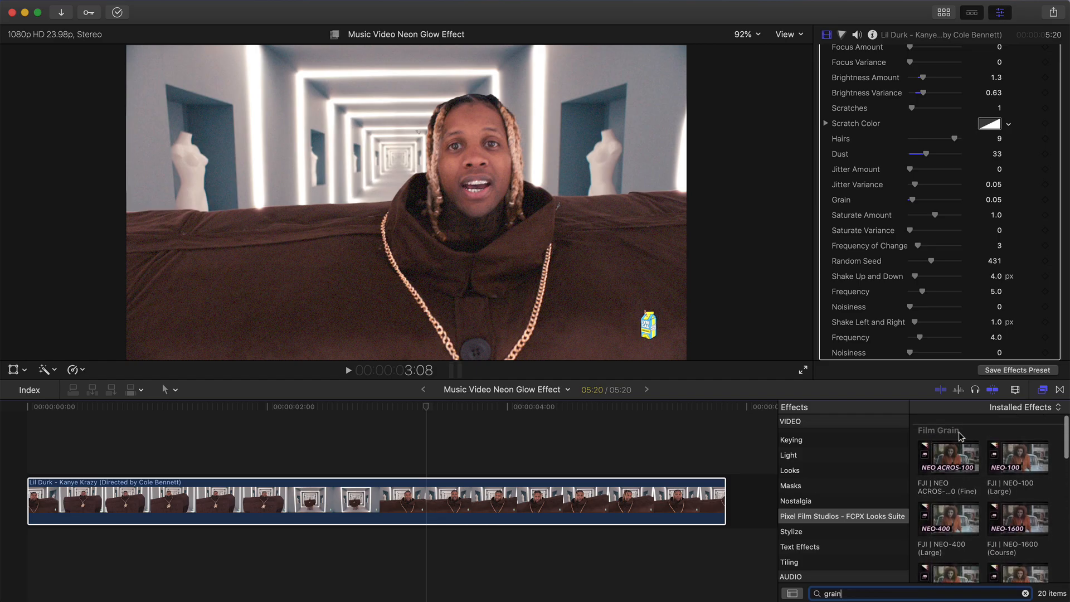
pyautogui.click(936, 461)
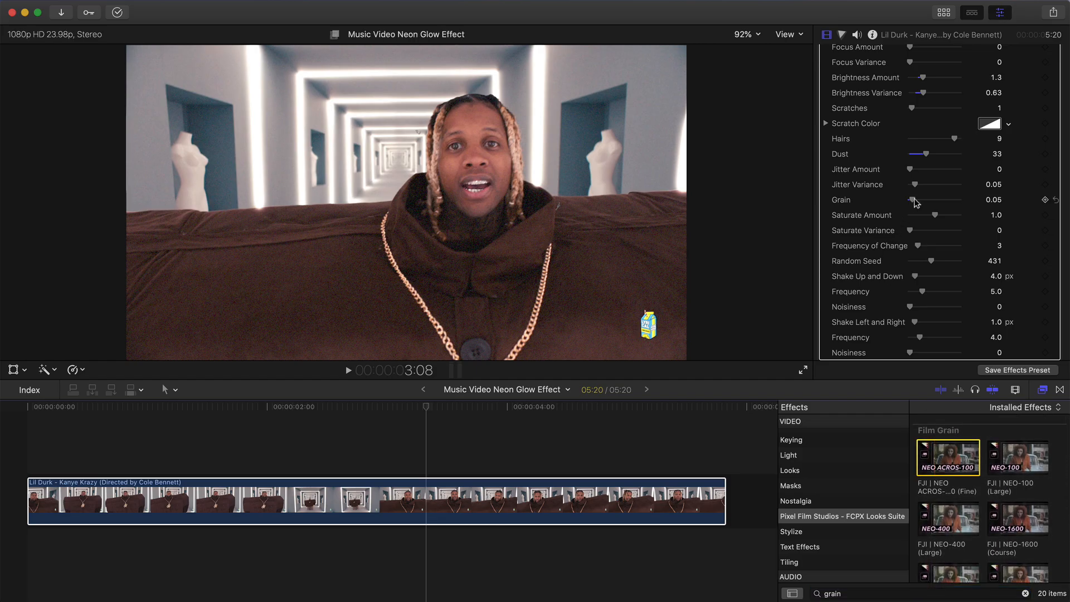
# Step: Set Bad Film's Grain to 0 and apply the FJI NEO ACROS-100 (Fine) film grain effect to the clip
pyautogui.moveTo(915, 201); pyautogui.dragTo(908, 201)
pyautogui.scroll(5, 853, 123)
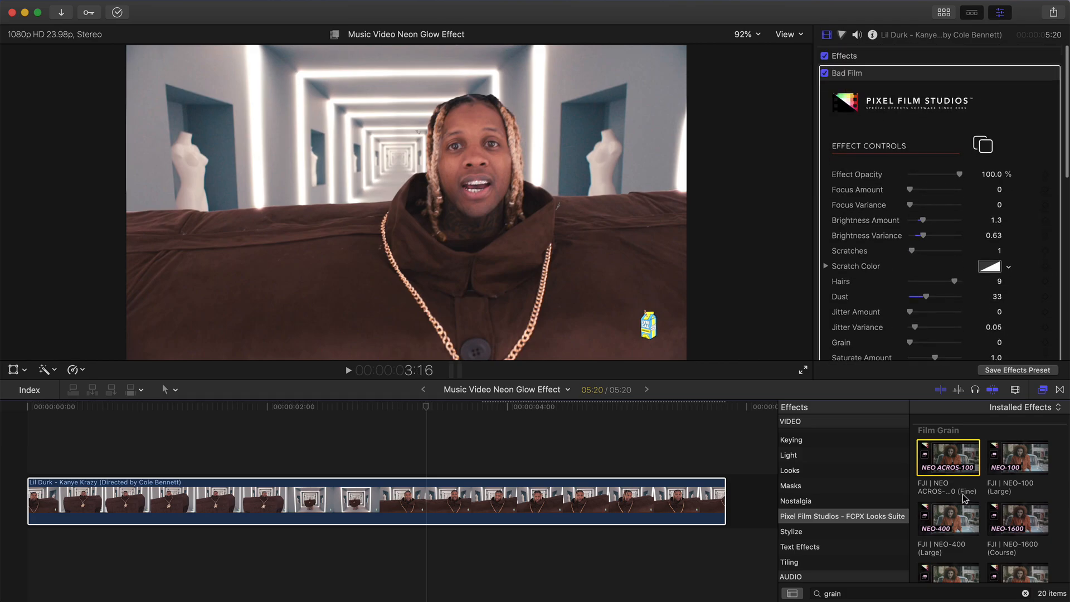
pyautogui.moveTo(955, 462); pyautogui.dragTo(454, 494)
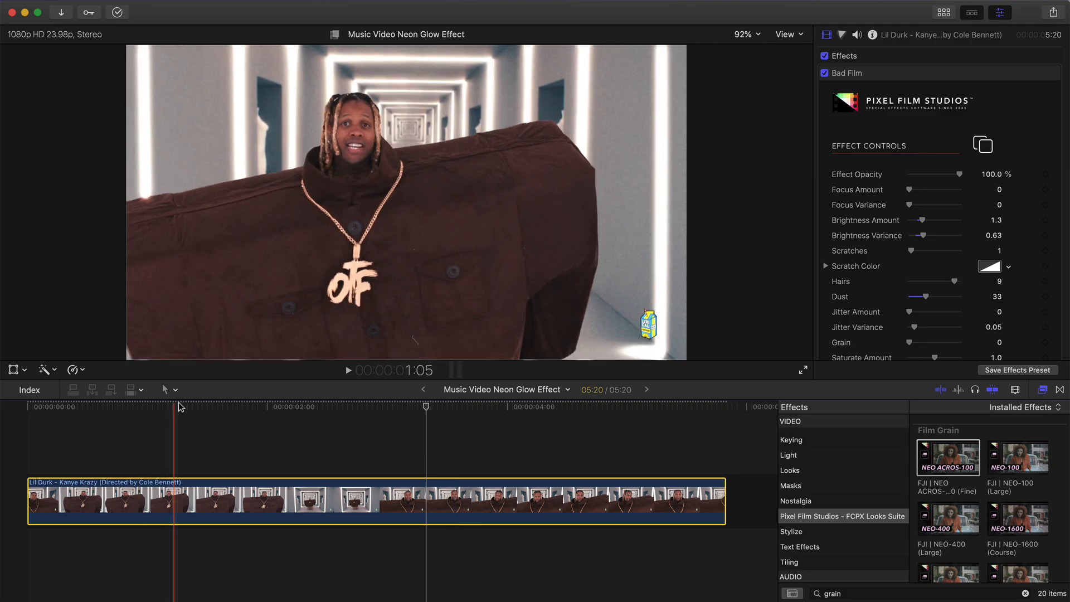
# Step: Play back the clip and toggle the FJI NEO ACROS-100 (Fine) effect off and on to compare its film grain
pyautogui.press('space')
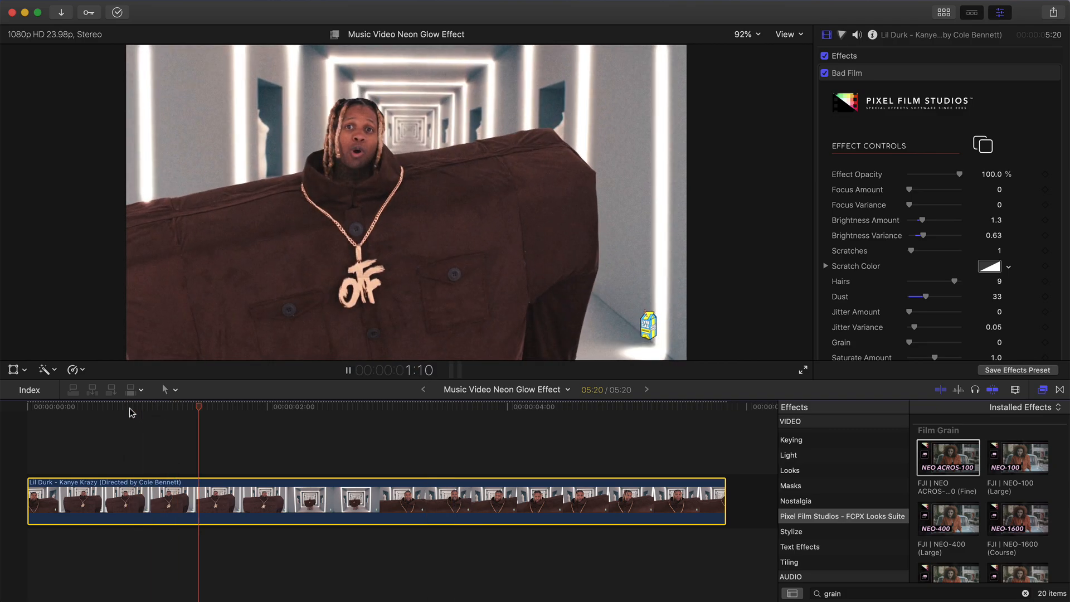
pyautogui.press('space')
pyautogui.scroll(-10, 834, 140)
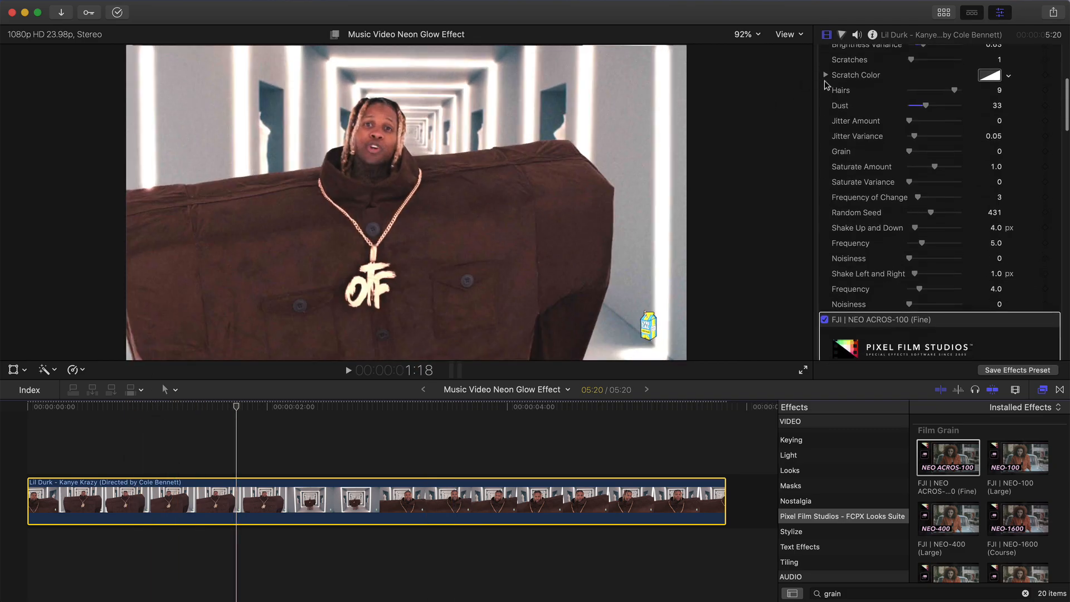
pyautogui.click(826, 191)
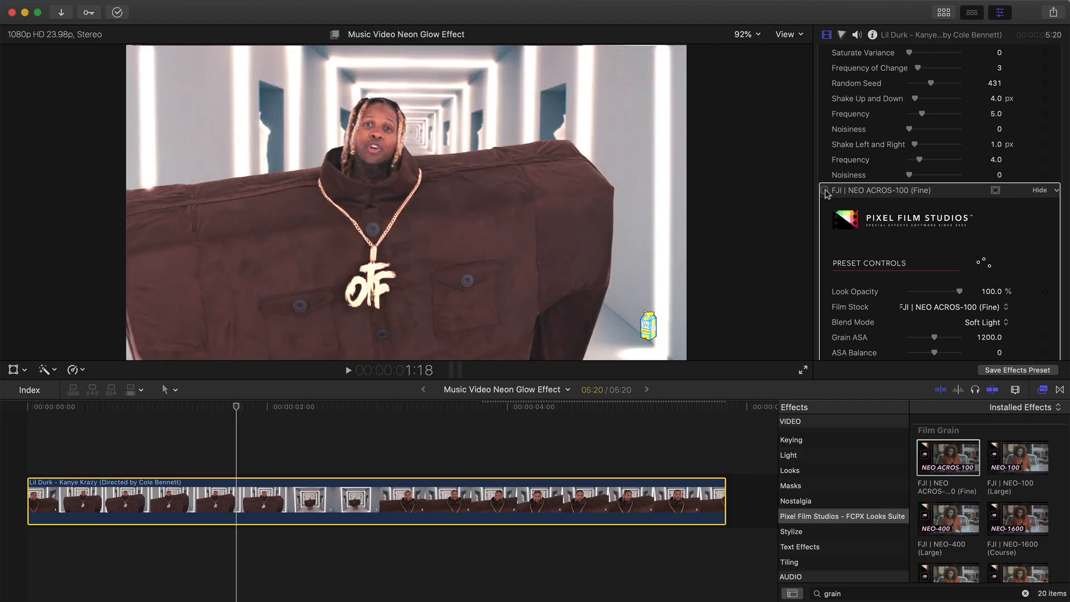
pyautogui.click(826, 190)
pyautogui.click(825, 191)
pyautogui.click(825, 191)
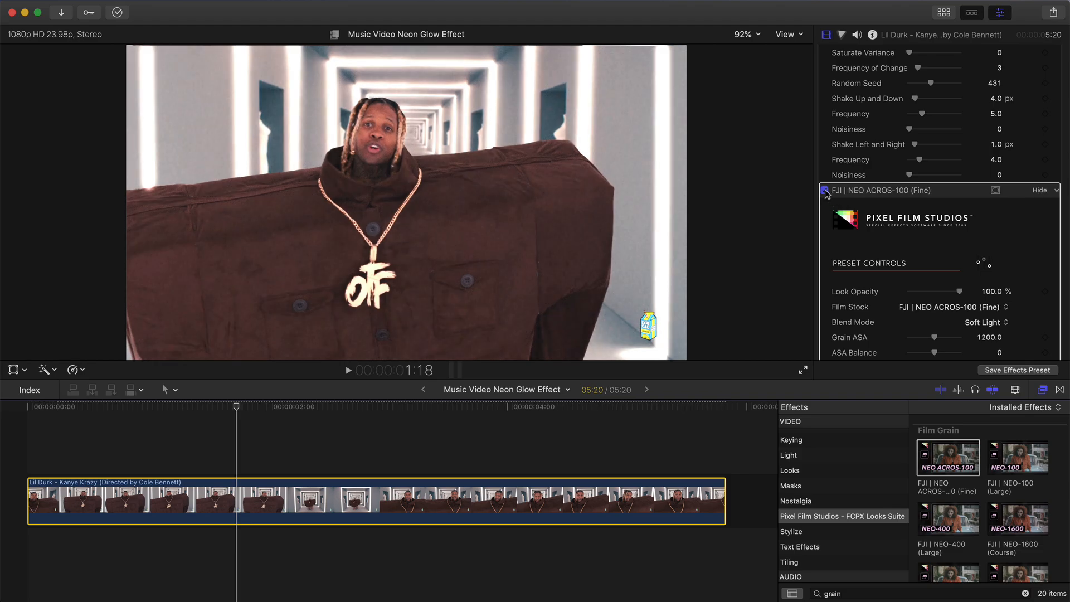
# Step: Collapse the grain effect's controls, clear the effects search, preview the 35mm Film looks and apply 35mm Film 6 to the clip
pyautogui.scroll(5, 967, 232)
pyautogui.scroll(-5, 967, 232)
pyautogui.click(1038, 176)
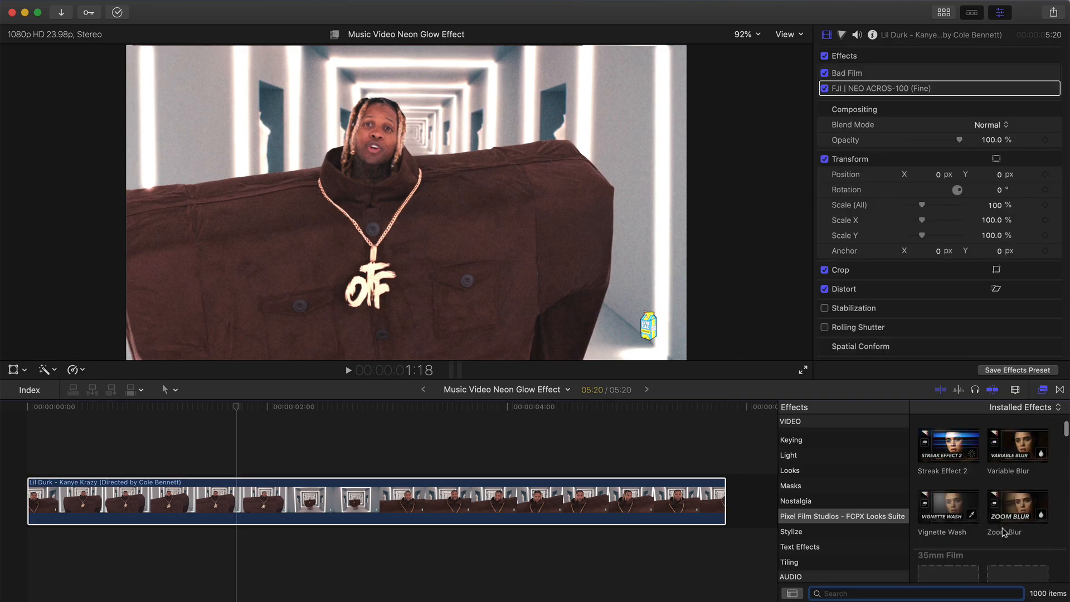
pyautogui.click(1025, 594)
pyautogui.click(941, 479)
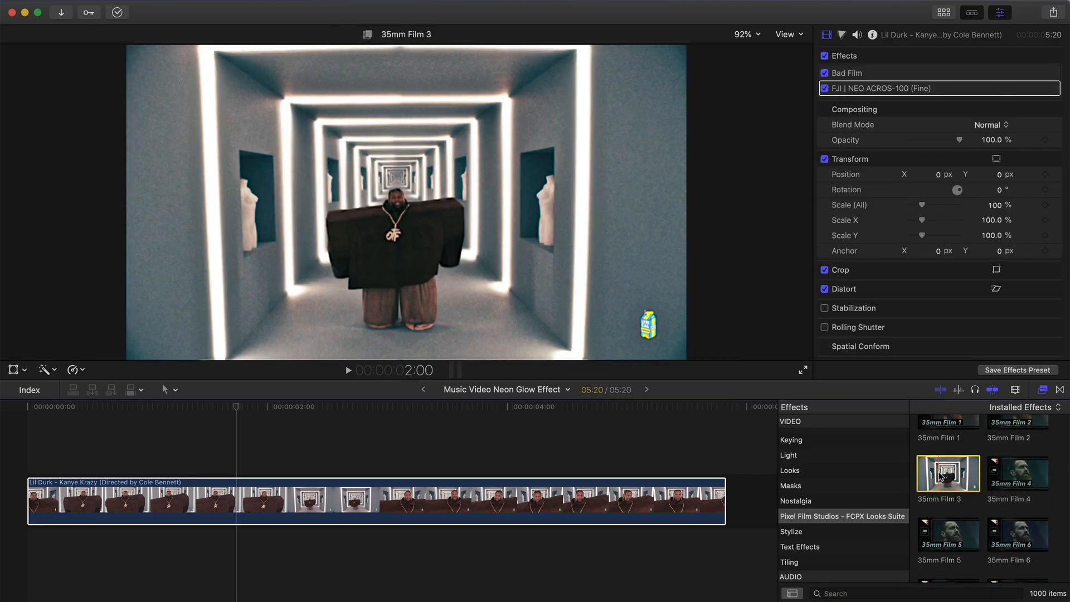
pyautogui.scroll(-3, 941, 477)
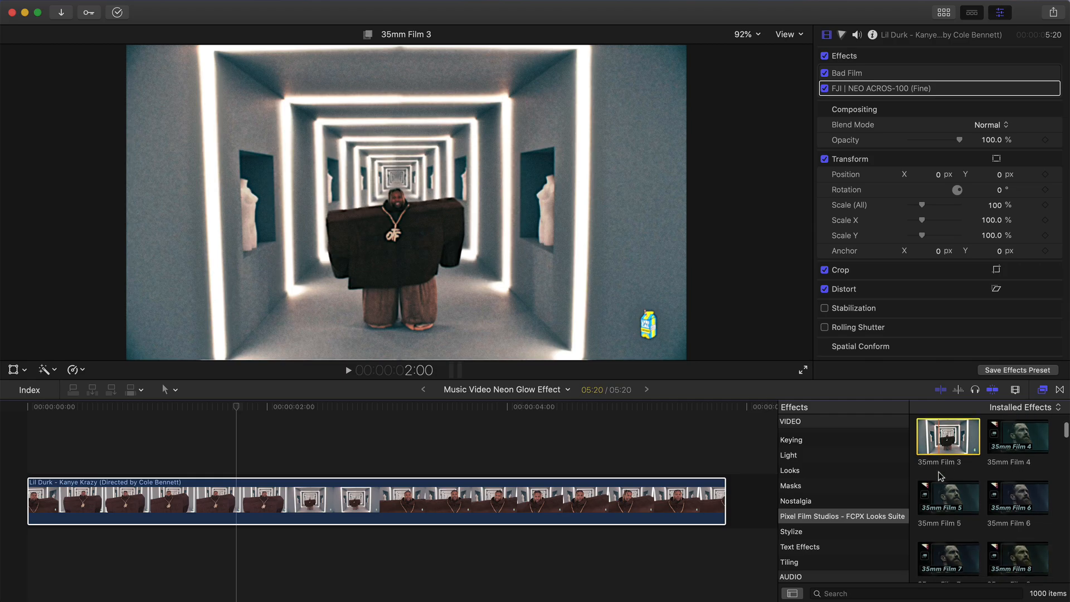
pyautogui.click(935, 495)
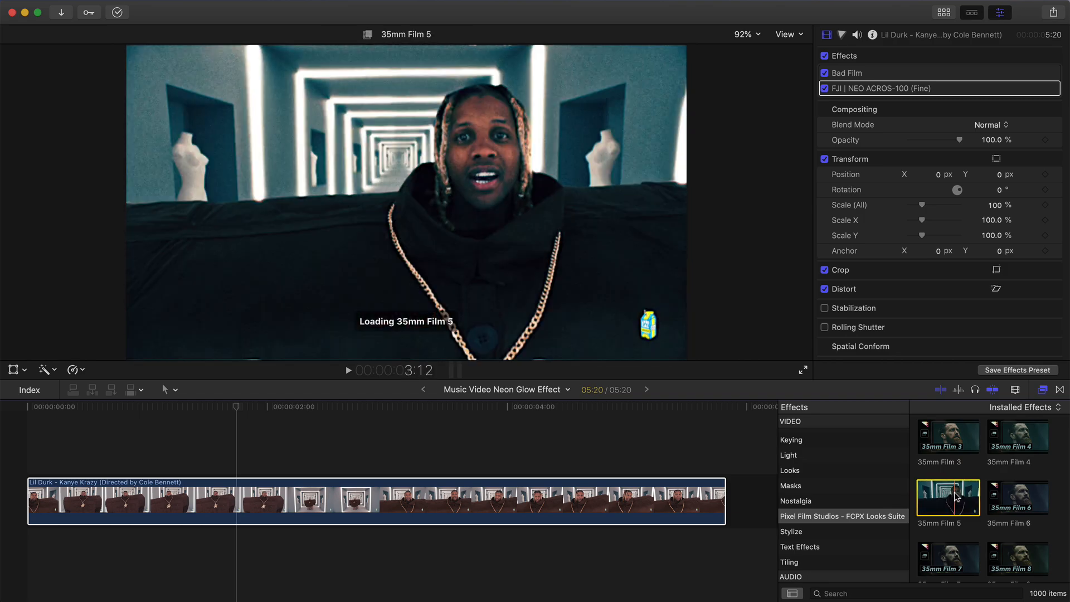
pyautogui.moveTo(1023, 494); pyautogui.dragTo(479, 501)
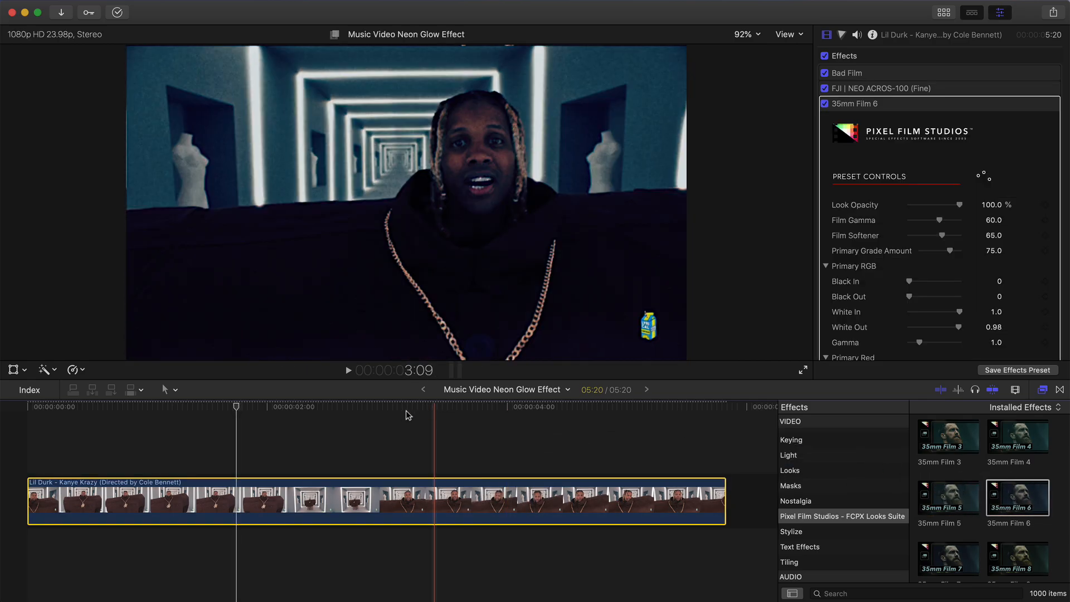
# Step: Set 35mm Film 6's Look Opacity to 72.6%, Film Gamma to 60.85 and Film Softener to 0, checking different frames
pyautogui.click(406, 415)
pyautogui.scroll(-2, 901, 133)
pyautogui.scroll(2, 901, 133)
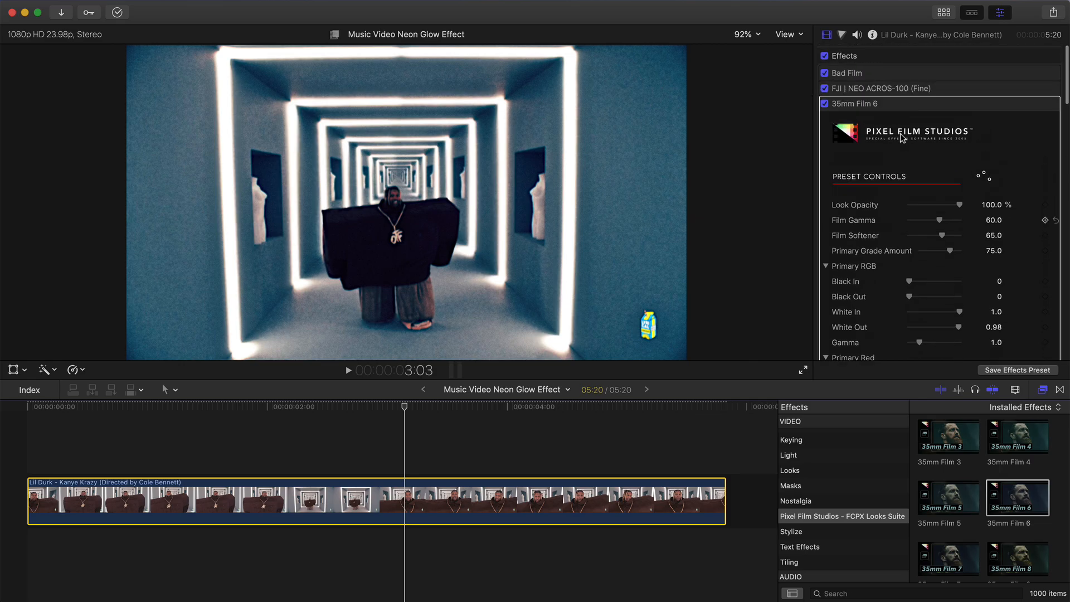
pyautogui.scroll(-1, 901, 133)
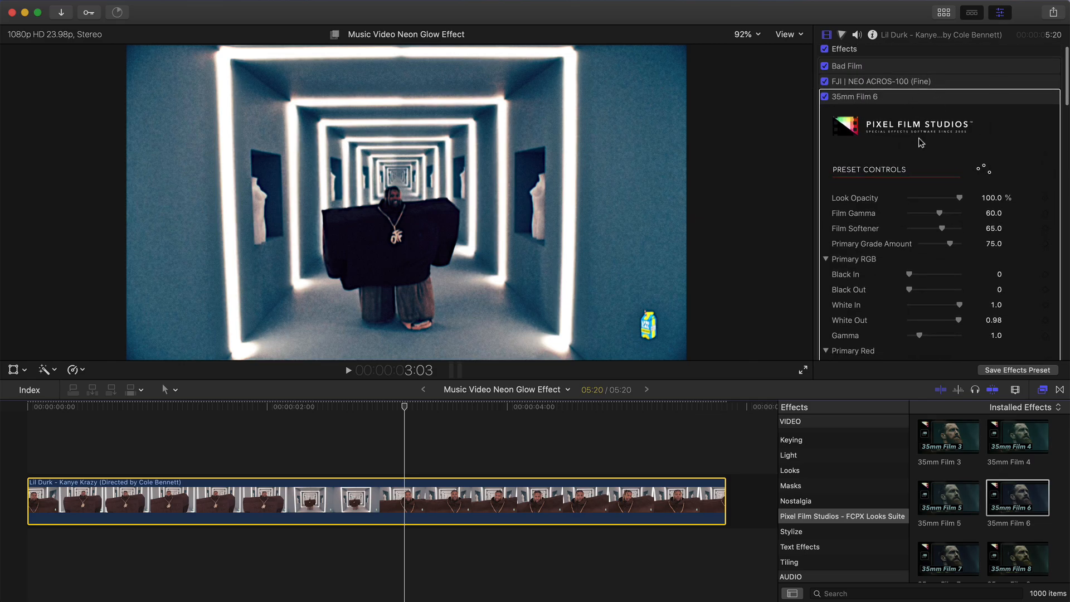
pyautogui.scroll(-5, 922, 159)
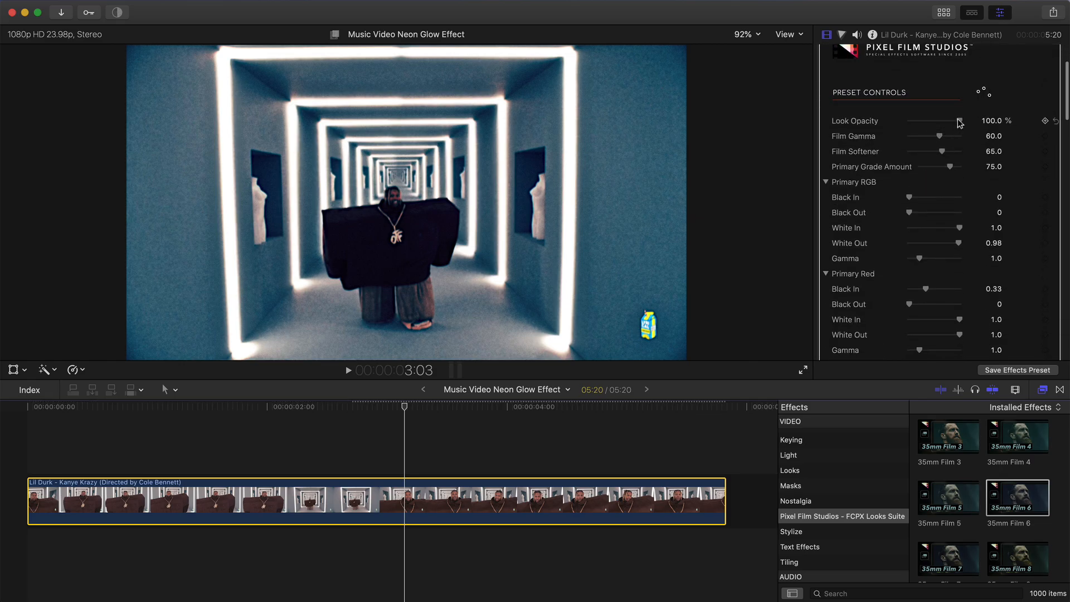
pyautogui.moveTo(960, 121); pyautogui.dragTo(946, 123)
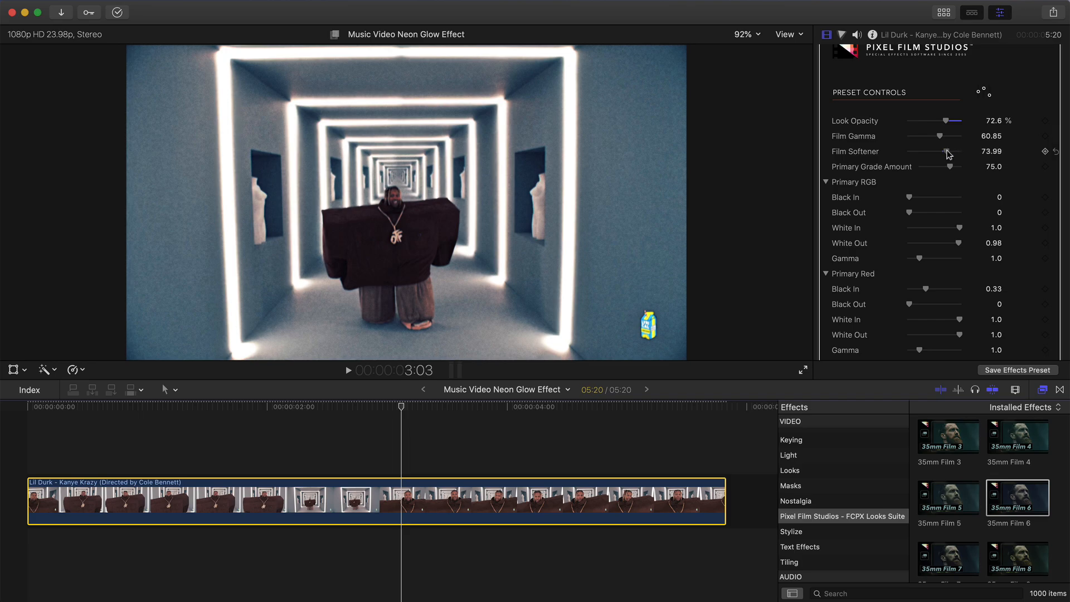
pyautogui.moveTo(413, 412); pyautogui.dragTo(637, 432)
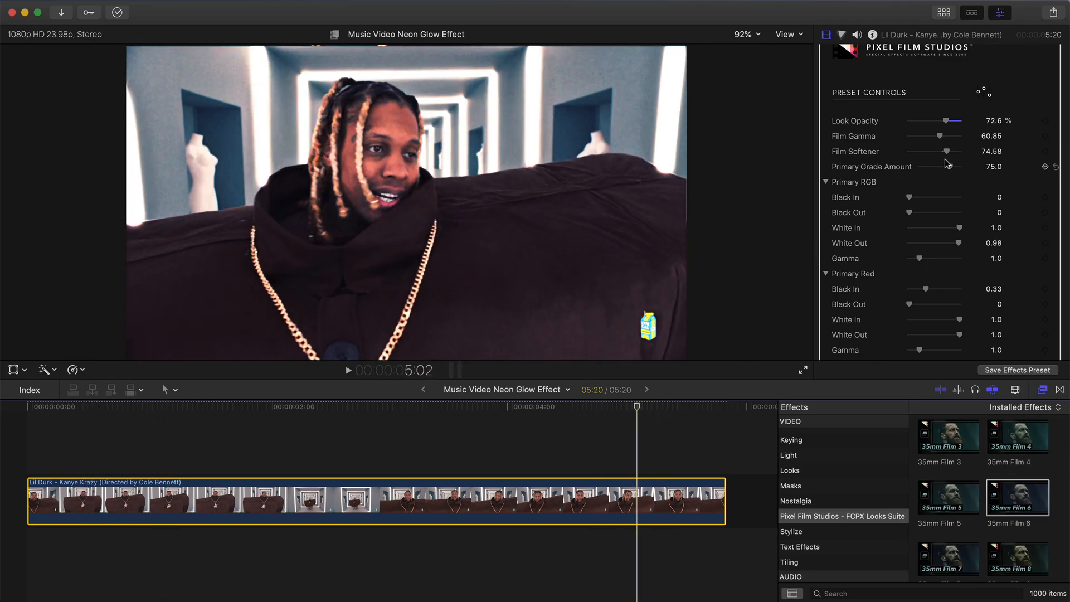
pyautogui.moveTo(945, 152); pyautogui.dragTo(810, 174)
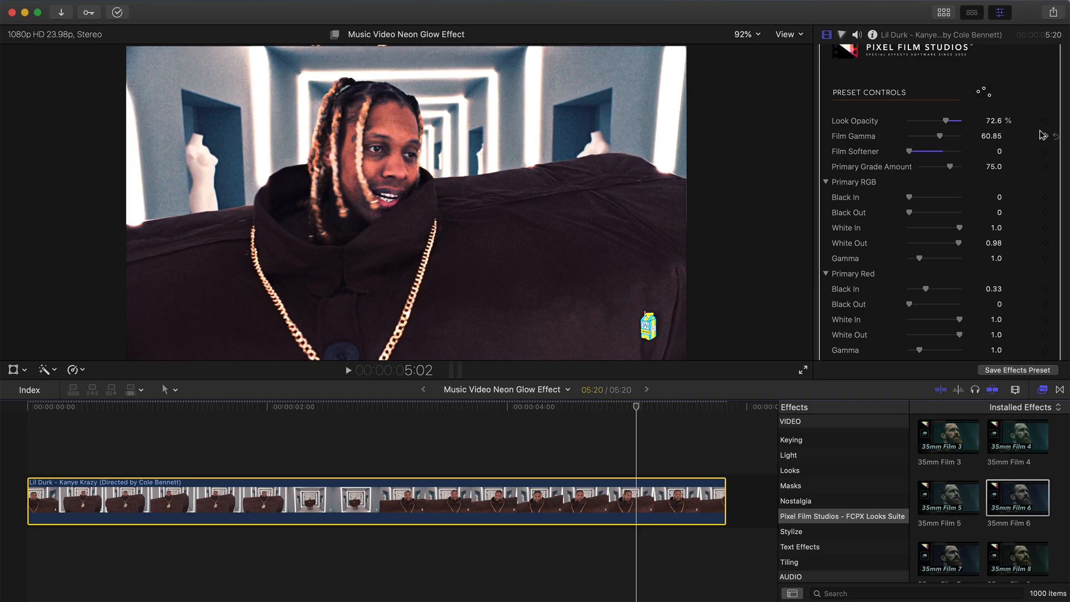
# Step: Set 35mm Film 6's Primary RGB Black In to 0.11 and Black Out to 0.05
pyautogui.scroll(-3, 968, 103)
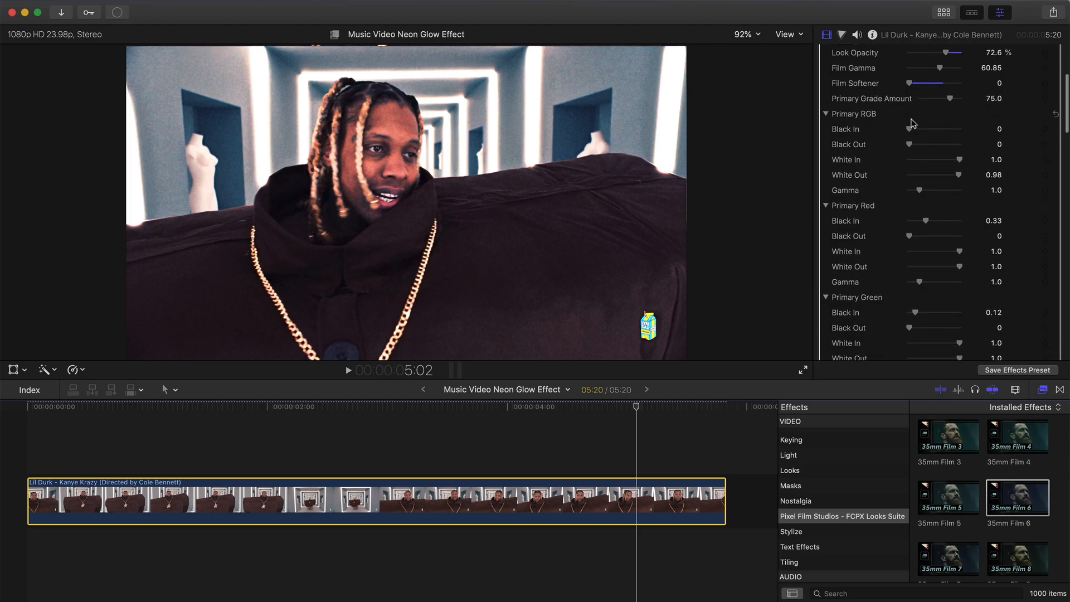
pyautogui.moveTo(913, 131); pyautogui.dragTo(916, 133)
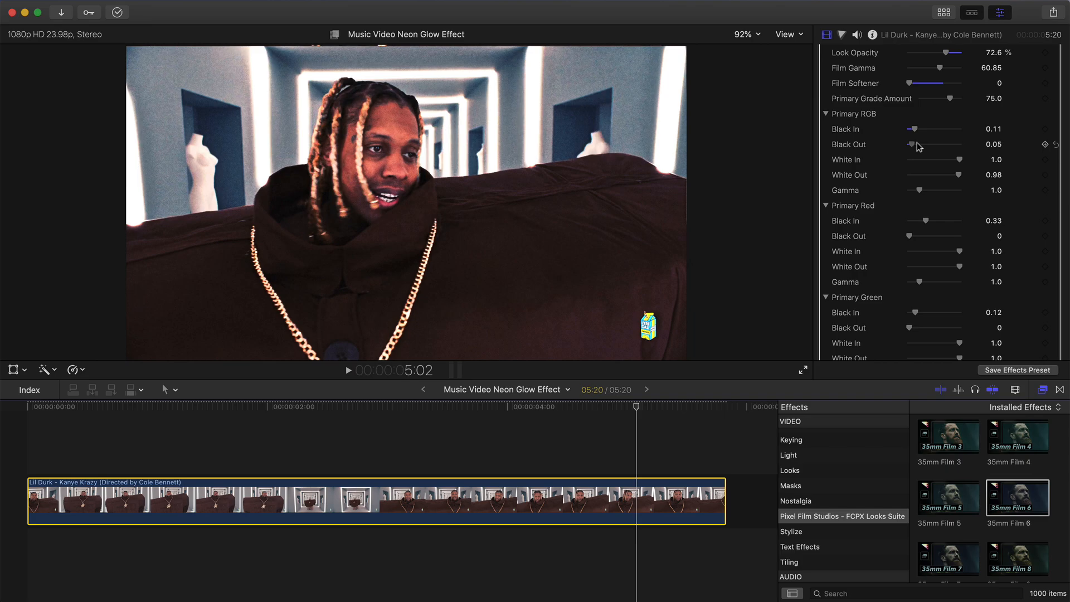
pyautogui.scroll(-10, 901, 229)
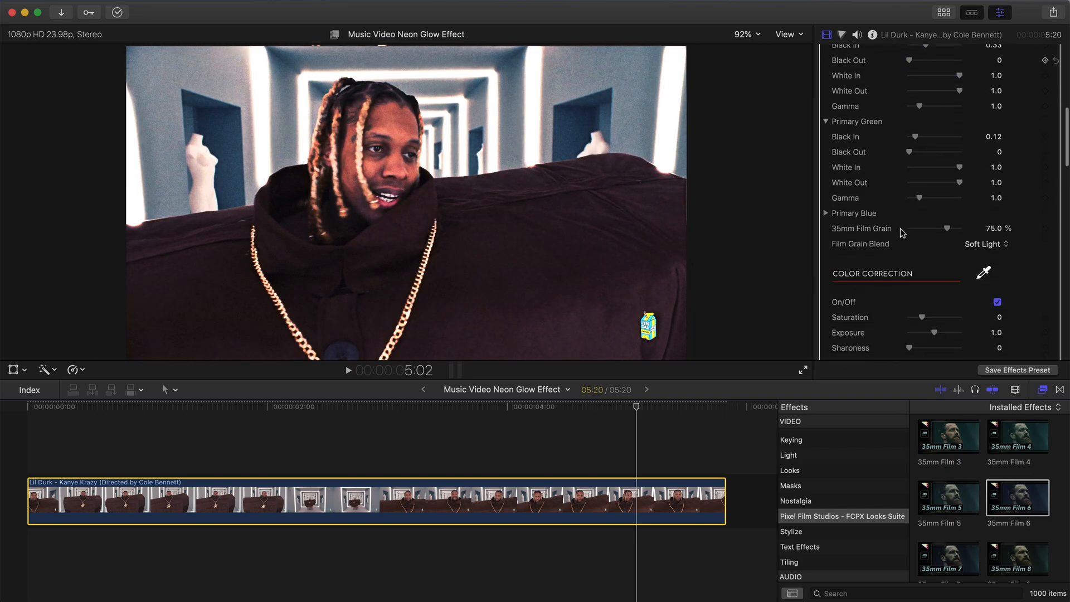
pyautogui.scroll(10, 901, 210)
pyautogui.scroll(-15, 901, 210)
pyautogui.scroll(-1, 902, 214)
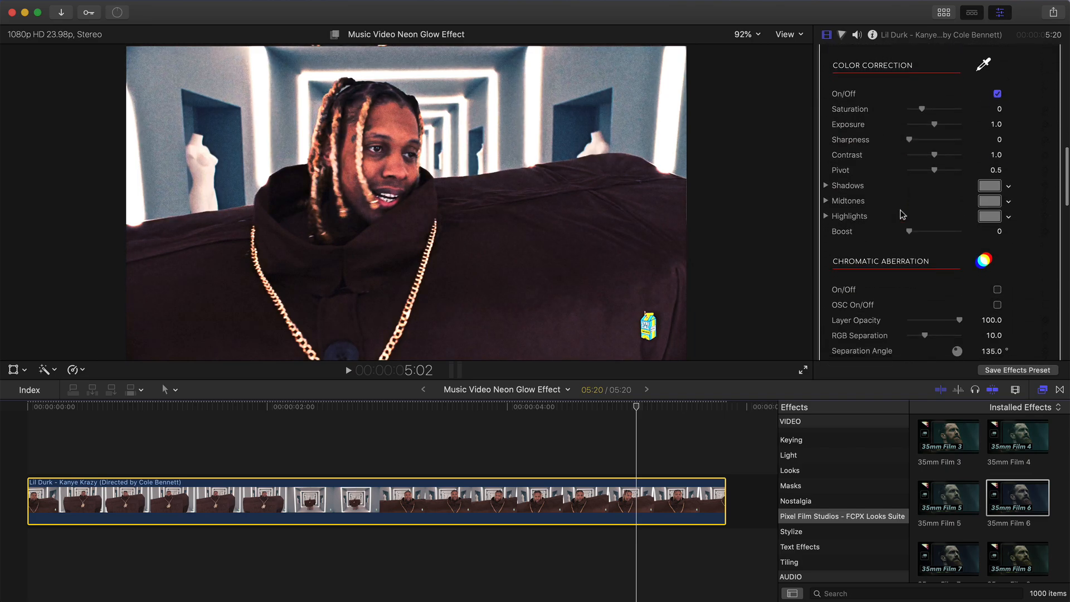
# Step: Try a color correction Saturation of 0.29, reset it, and set Exposure to 0.95
pyautogui.scroll(1, 902, 215)
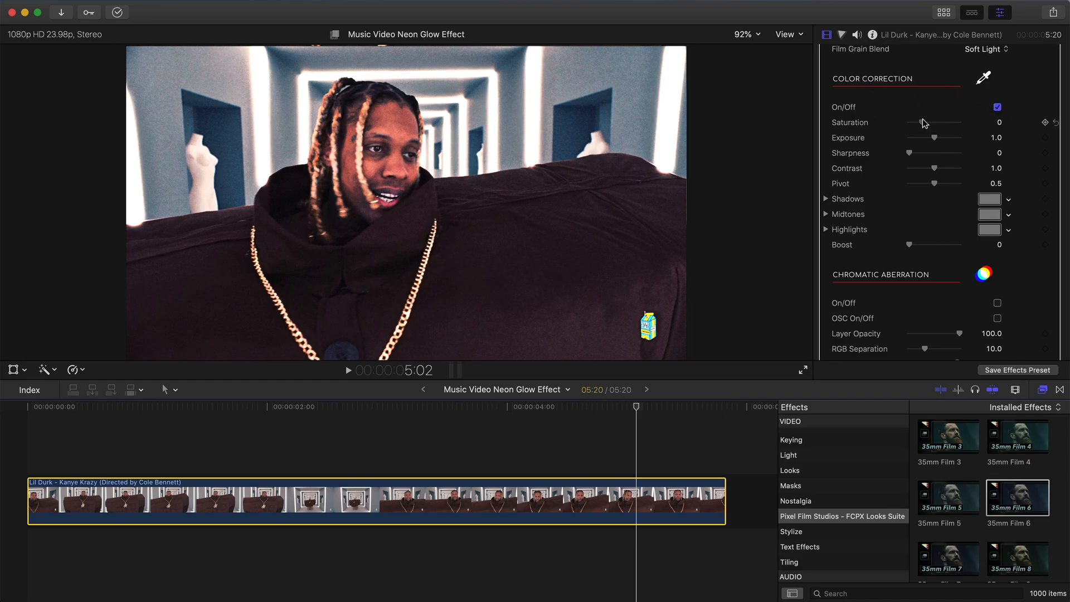
pyautogui.moveTo(922, 120)
pyautogui.mouseDown()
pyautogui.moveTo(956, 120)
pyautogui.moveTo(924, 123)
pyautogui.mouseUp()
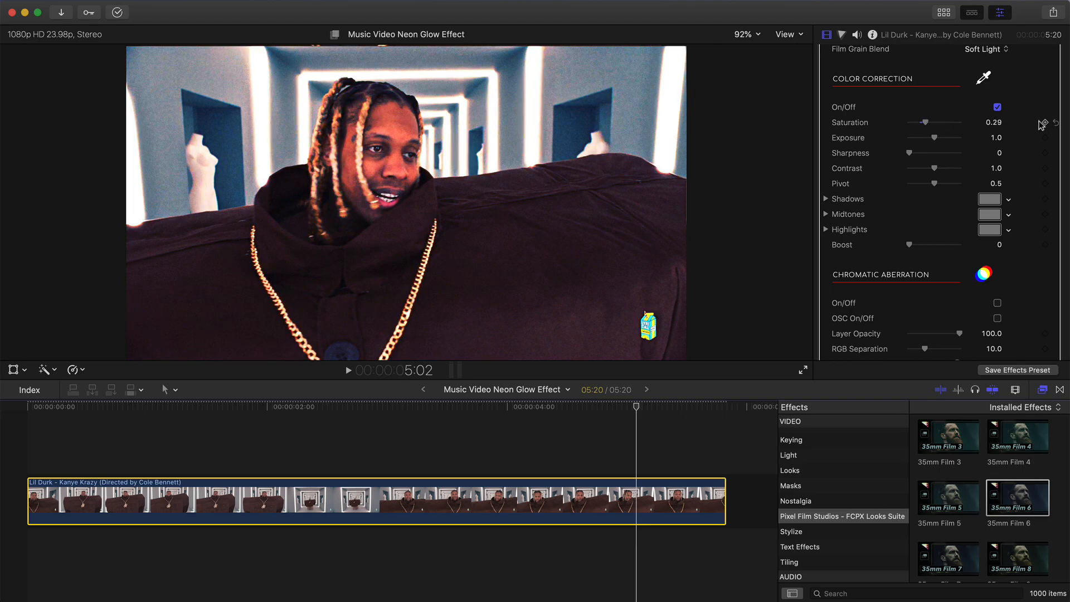
pyautogui.click(1056, 122)
pyautogui.moveTo(934, 140)
pyautogui.mouseDown()
pyautogui.moveTo(946, 138)
pyautogui.moveTo(933, 139)
pyautogui.mouseUp()
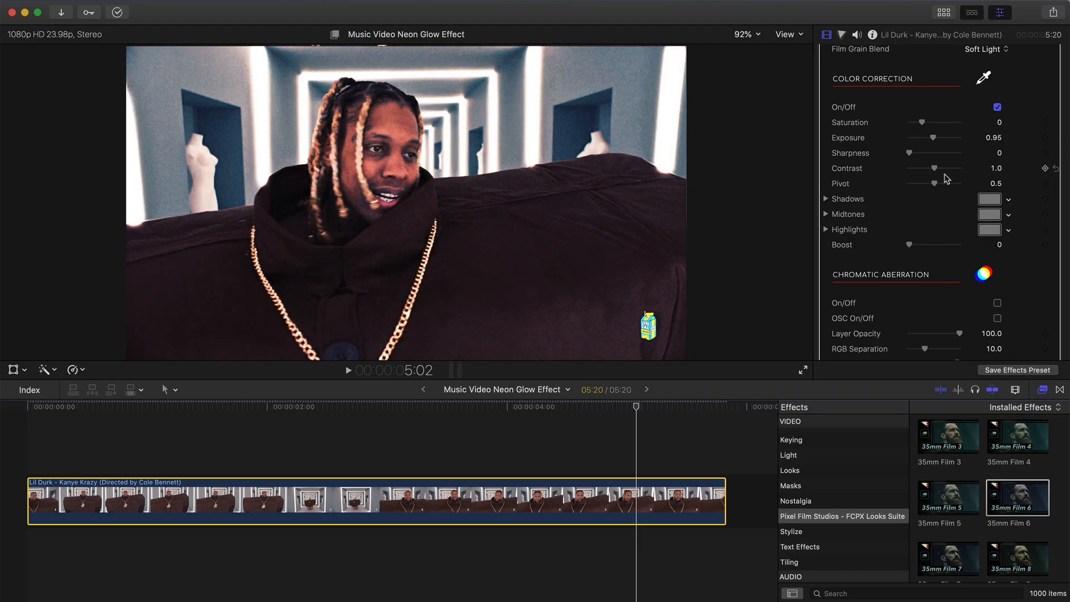
# Step: Try chromatic aberration with Layer Opacity 97.22 and RGB Separation 4, and switch it back off
pyautogui.scroll(-6, 945, 174)
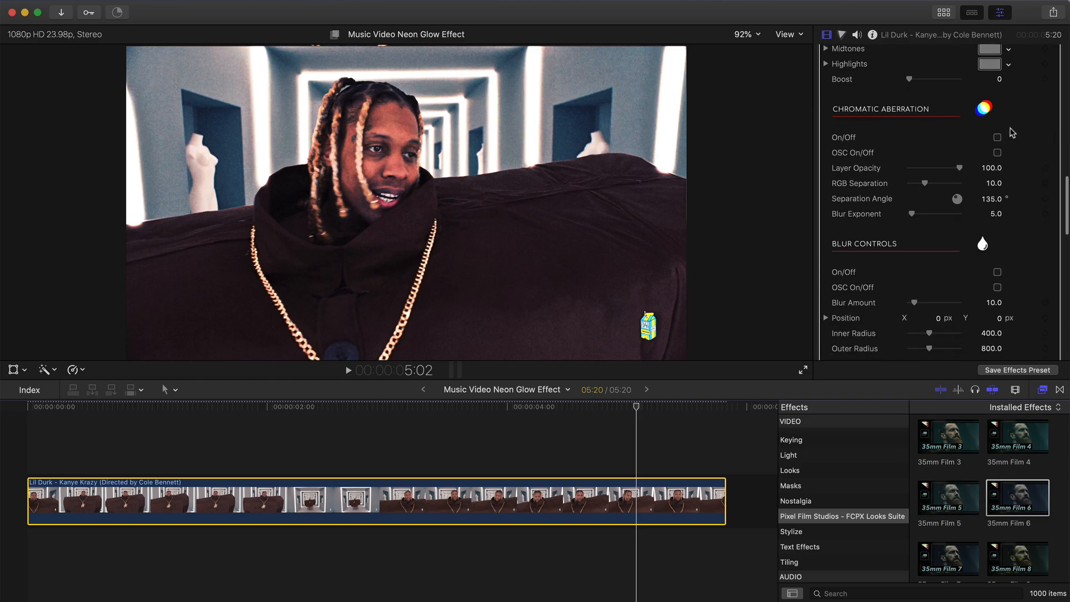
pyautogui.click(998, 138)
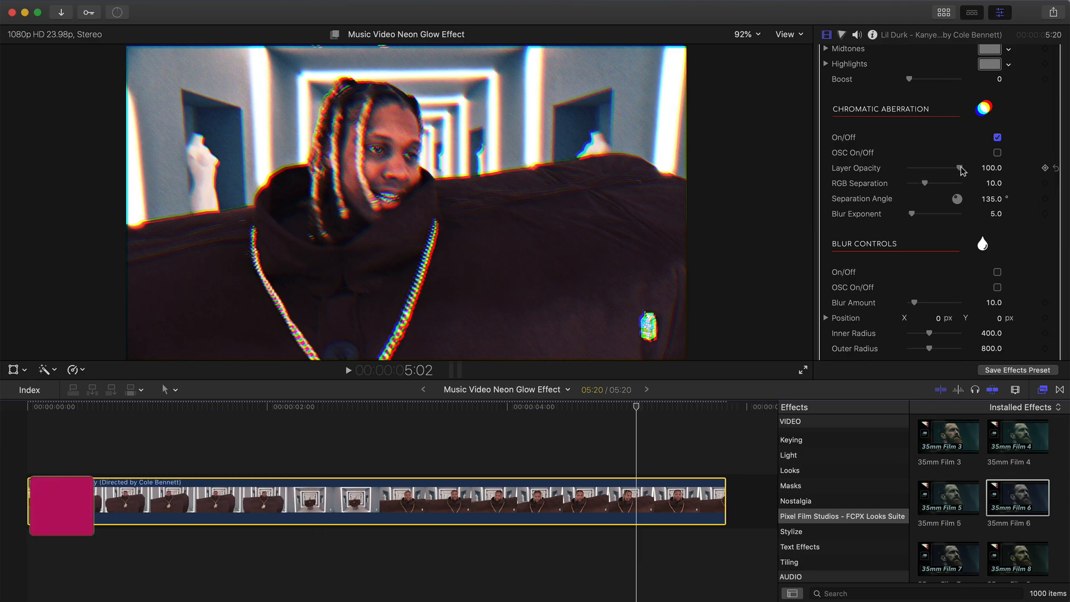
pyautogui.moveTo(959, 168); pyautogui.dragTo(918, 188)
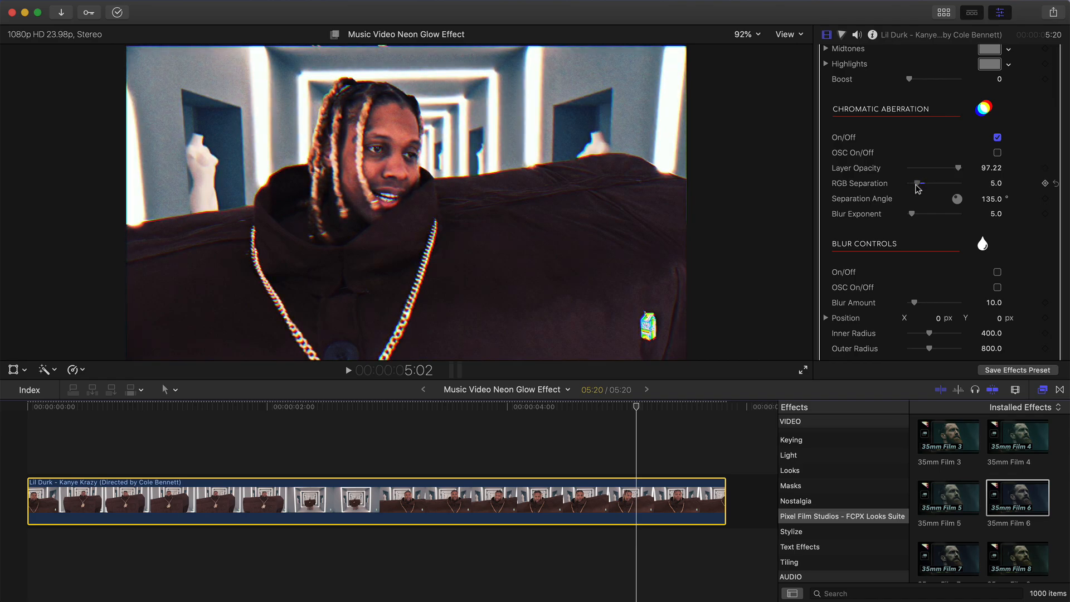
pyautogui.click(998, 138)
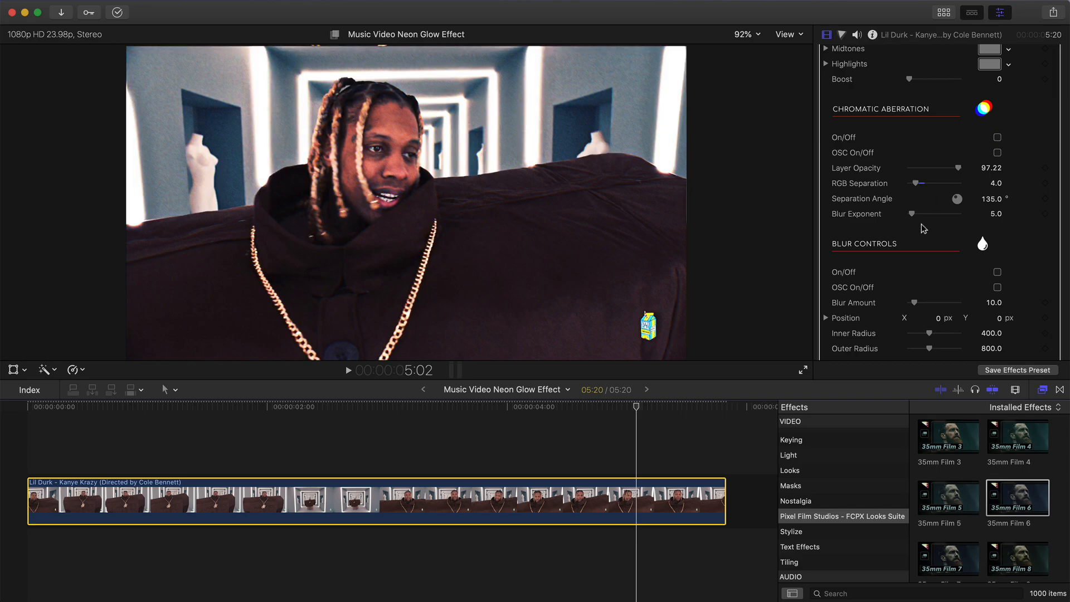
# Step: Try the blur controls with a Blur Amount of 2, and switch the blur back off
pyautogui.scroll(-5, 923, 228)
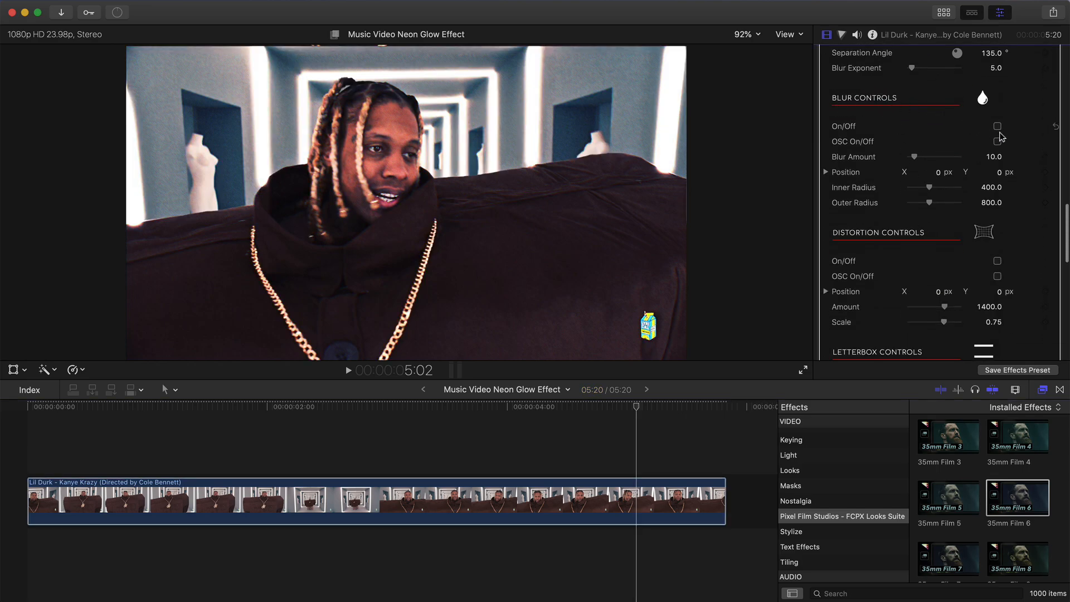
pyautogui.click(997, 127)
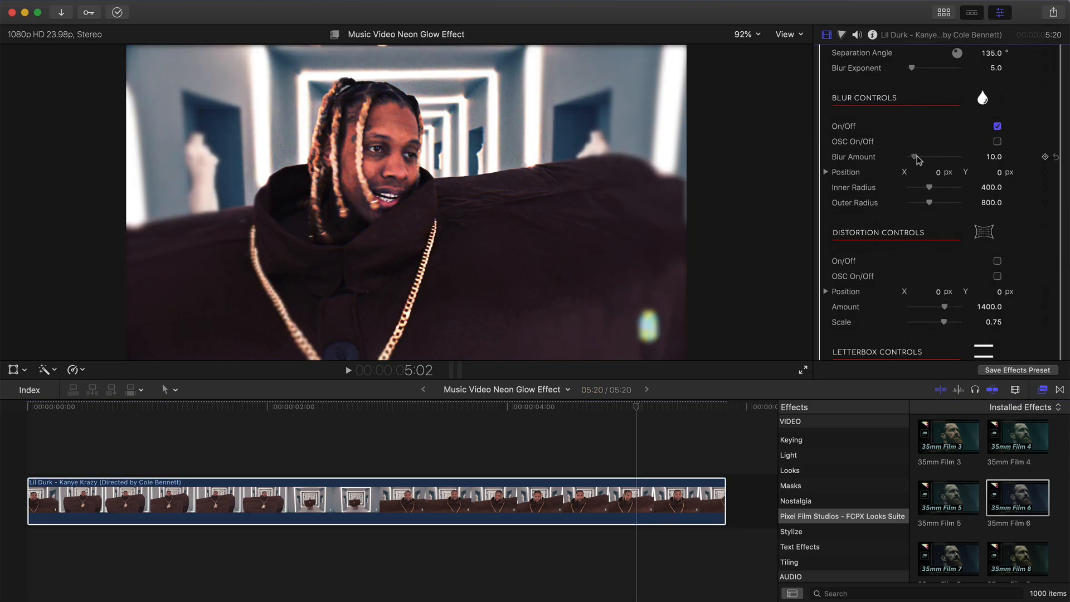
pyautogui.moveTo(916, 156)
pyautogui.mouseDown()
pyautogui.moveTo(896, 159)
pyautogui.moveTo(915, 162)
pyautogui.mouseUp()
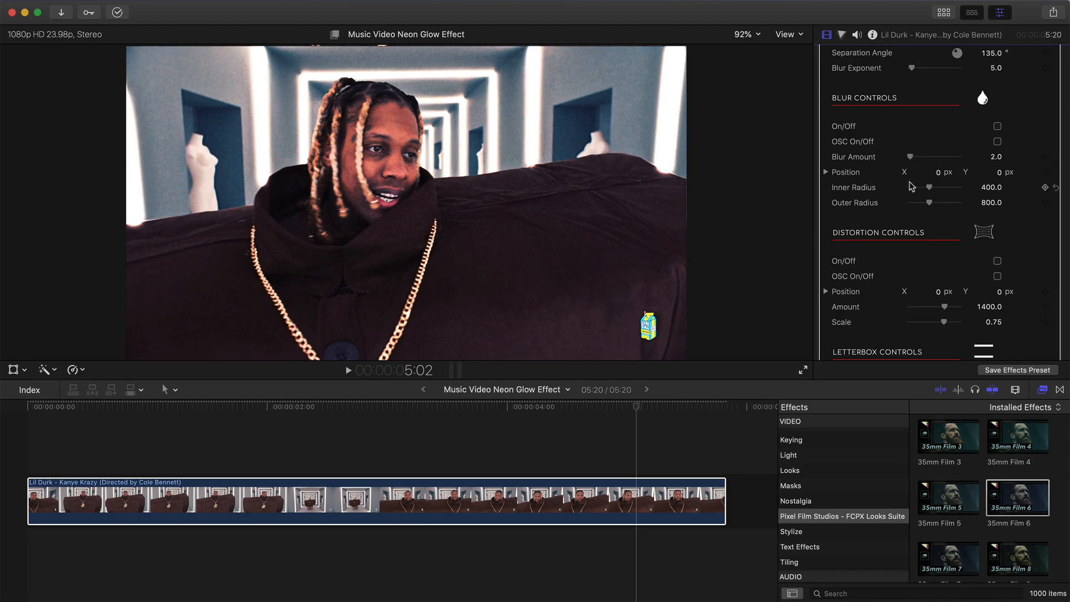
# Step: Try the distortion controls with the Amount reduced to 0, and switch the distortion back off
pyautogui.scroll(-5, 898, 162)
pyautogui.click(997, 169)
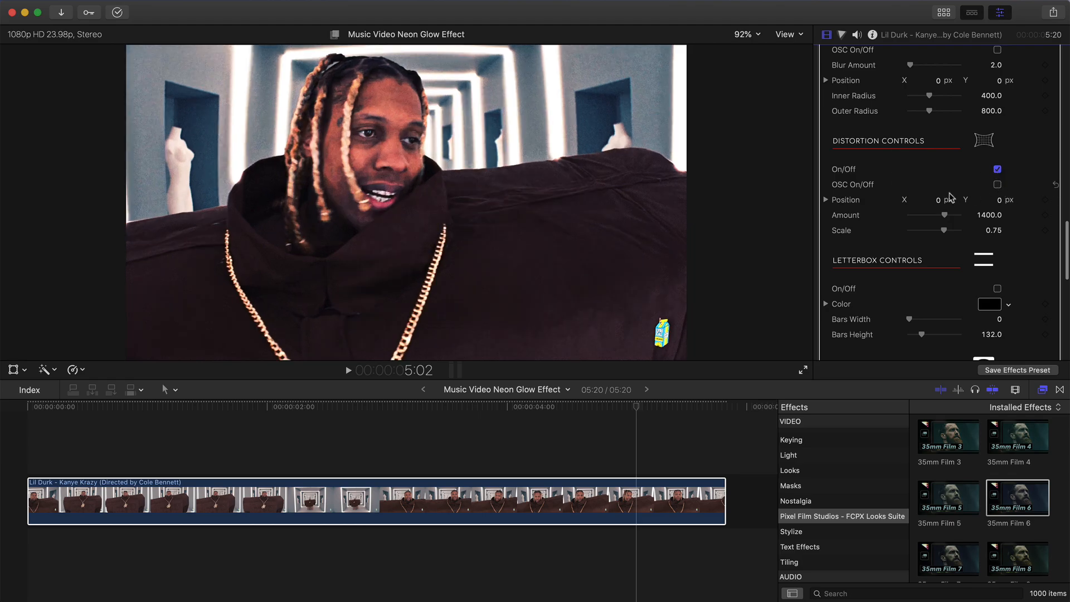
pyautogui.moveTo(944, 215); pyautogui.dragTo(905, 225)
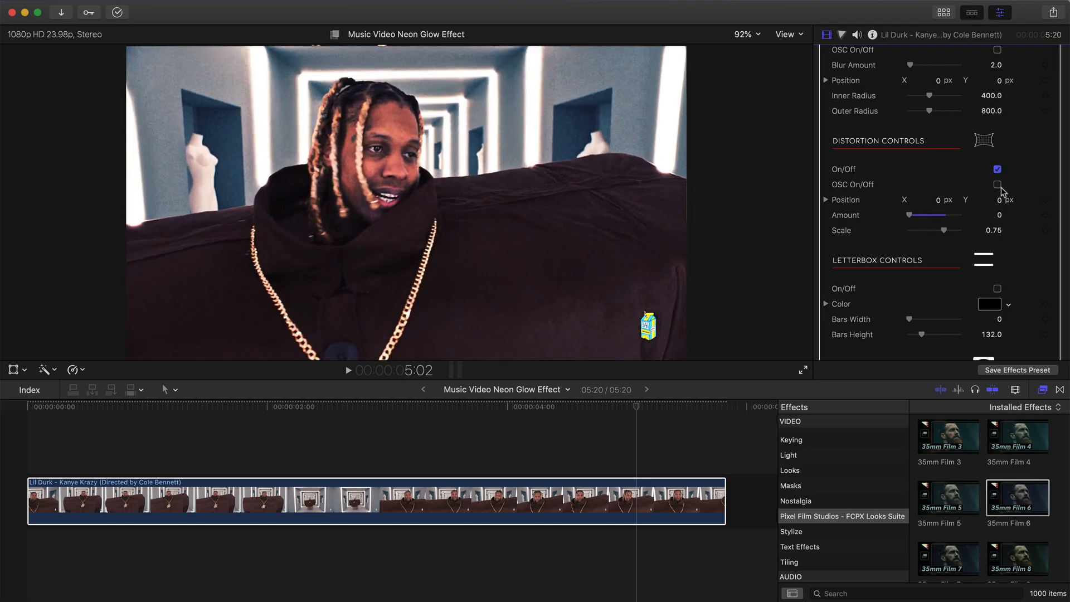
# Step: Enable the letterbox bars on 35mm Film 6 and play back the clip
pyautogui.scroll(-5, 960, 193)
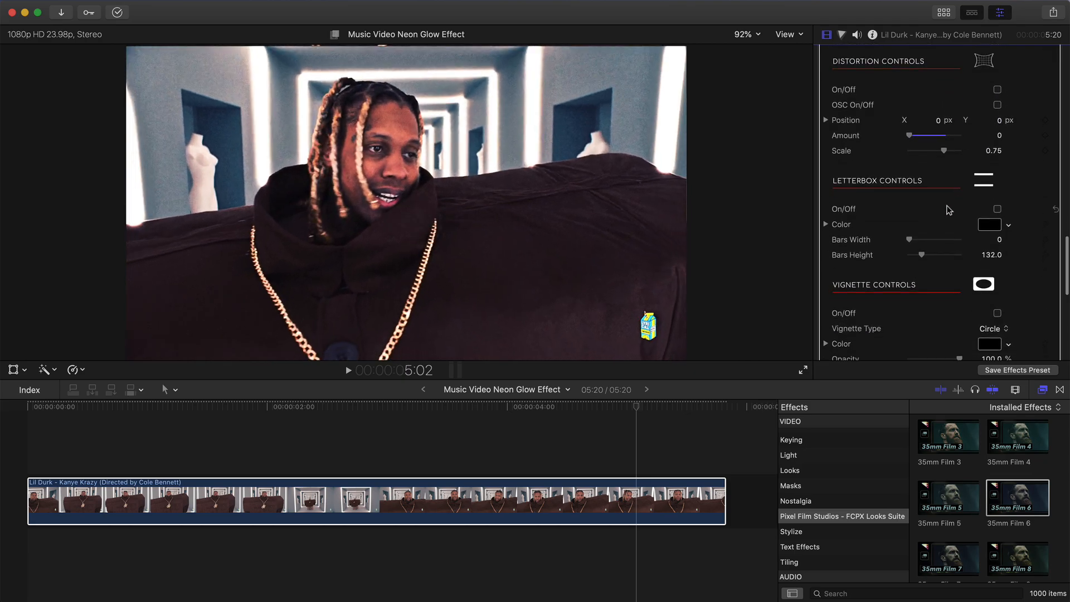
pyautogui.click(998, 163)
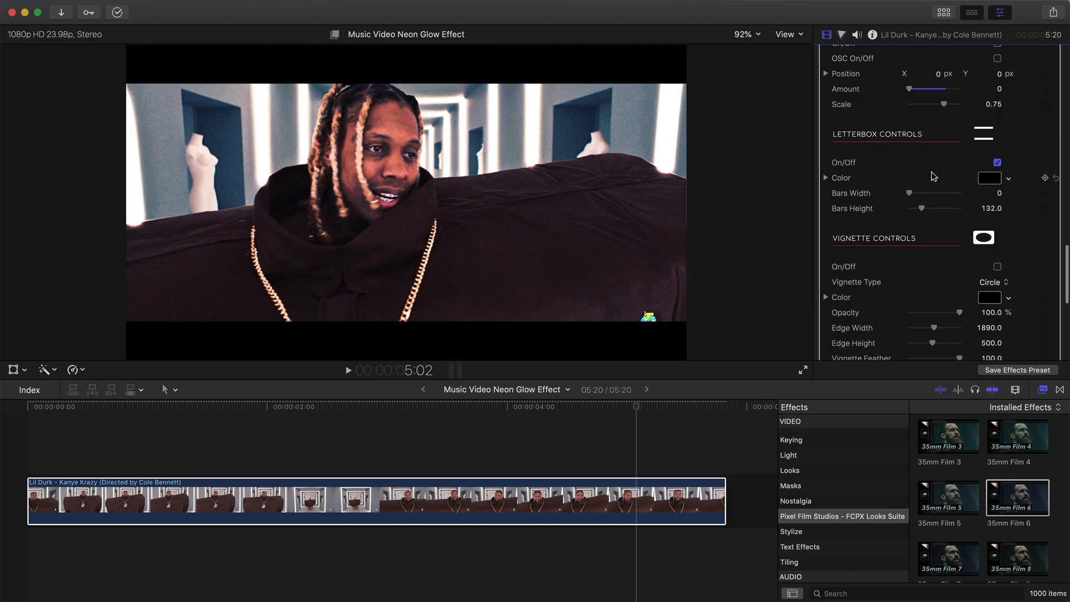
pyautogui.click(120, 450)
pyautogui.press('space')
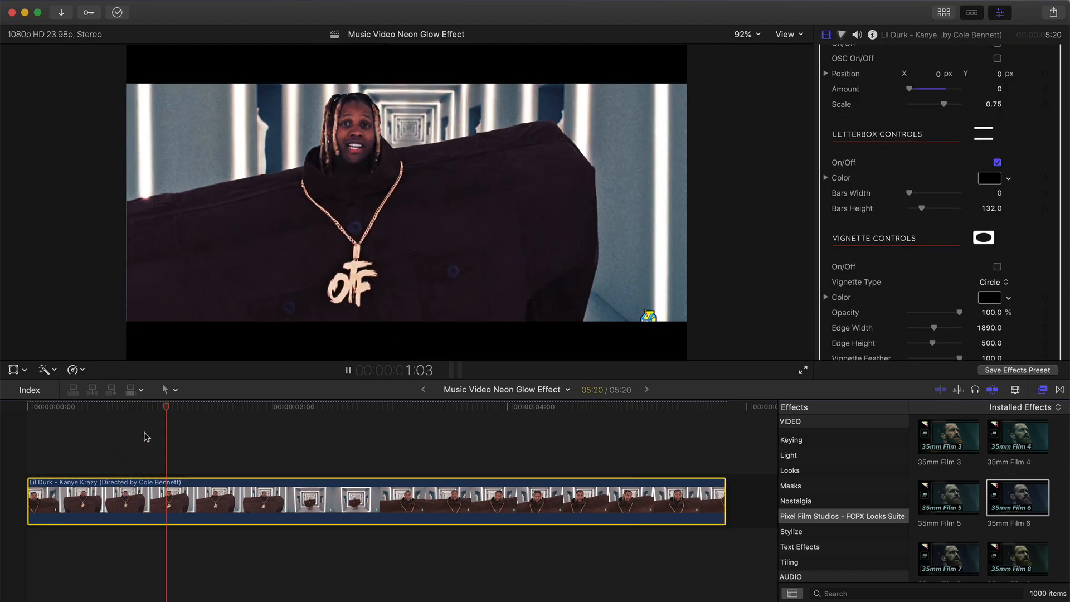
pyautogui.press('space')
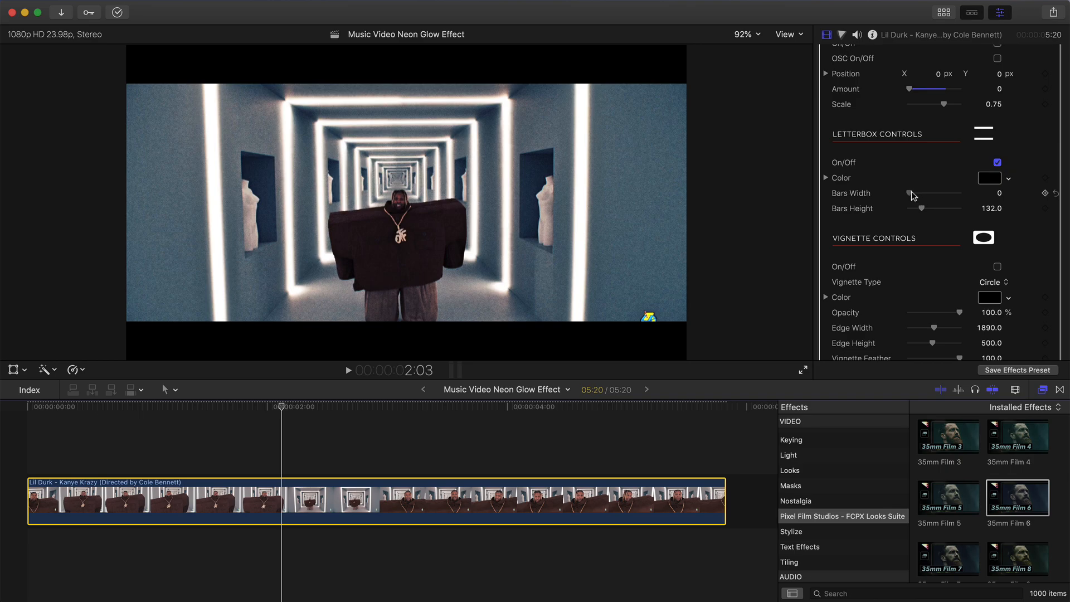
# Step: Try a letterbox Bars Height of 129.27 on 35mm Film 6, and switch the letterbox bars back off
pyautogui.moveTo(912, 195); pyautogui.dragTo(926, 209)
pyautogui.moveTo(916, 194); pyautogui.dragTo(933, 107)
pyautogui.click(922, 202)
pyautogui.click(997, 163)
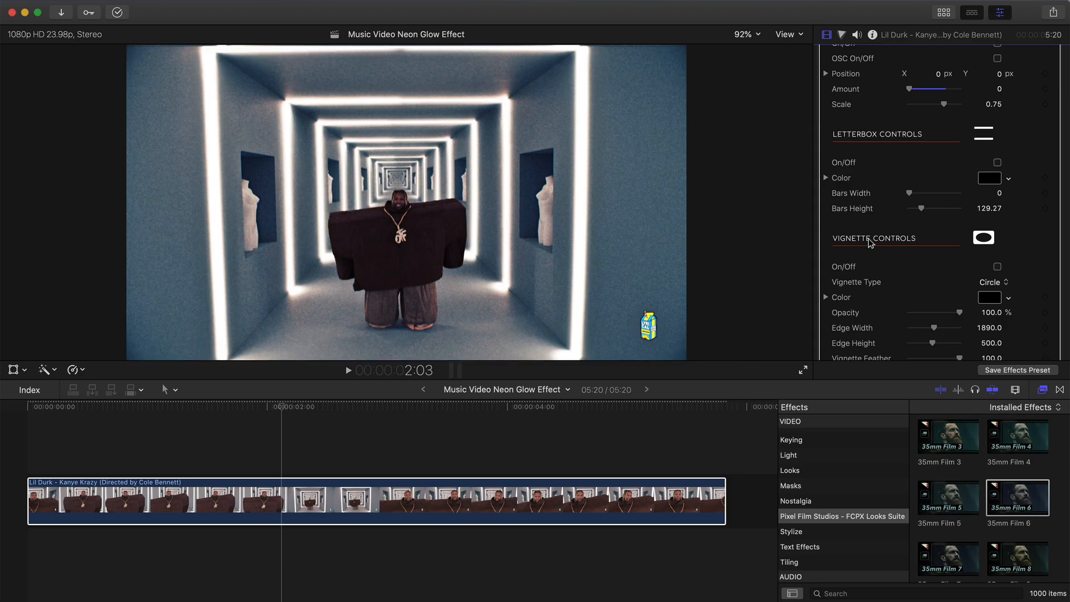
# Step: Try the vignette on 35mm Film 6, and switch it back off
pyautogui.scroll(-2, 869, 239)
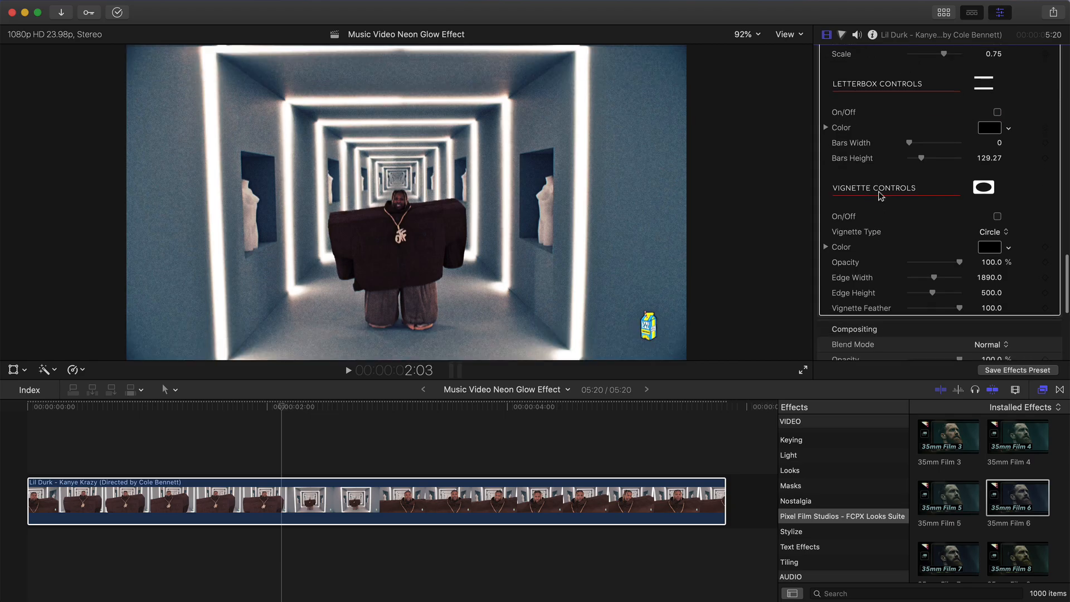
pyautogui.click(997, 212)
pyautogui.click(998, 212)
# Step: Remove the 35mm Film 6 effect from the clip
pyautogui.scroll(10, 946, 152)
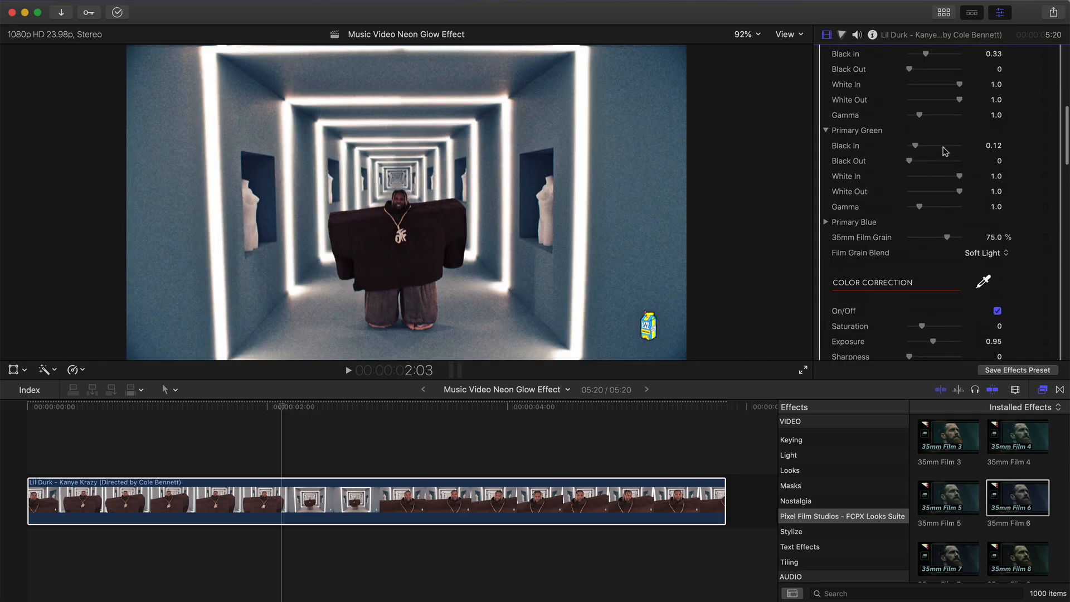
pyautogui.scroll(10, 947, 152)
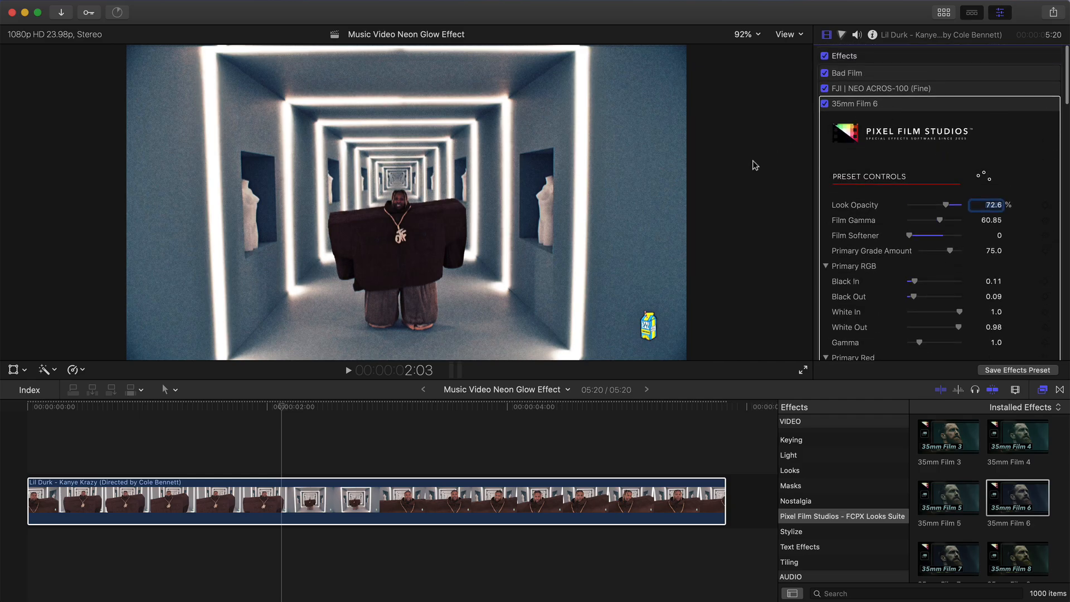
pyautogui.click(911, 111)
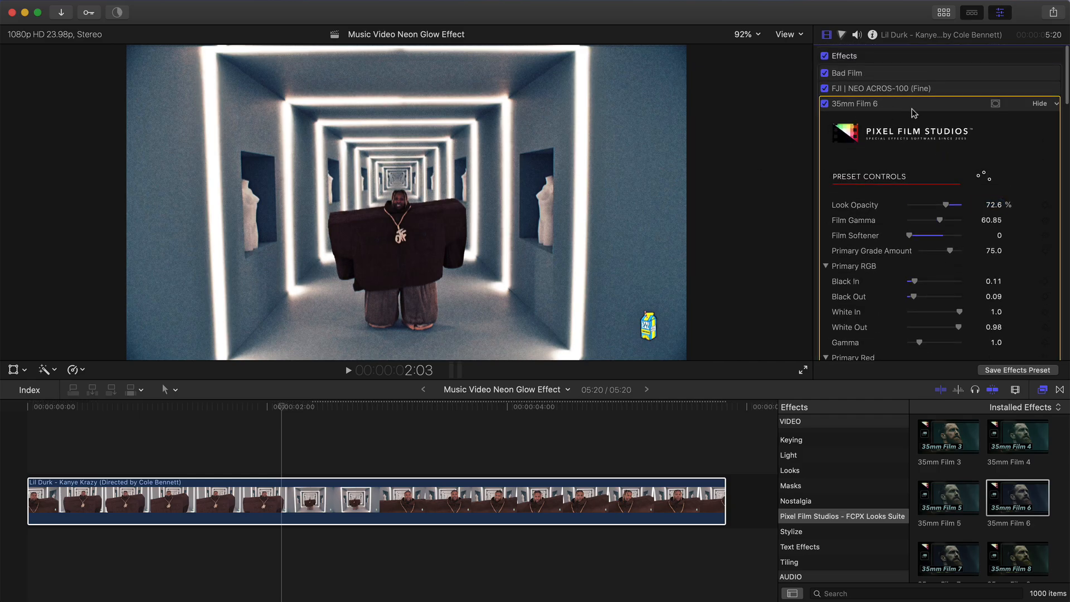
pyautogui.press('Delete')
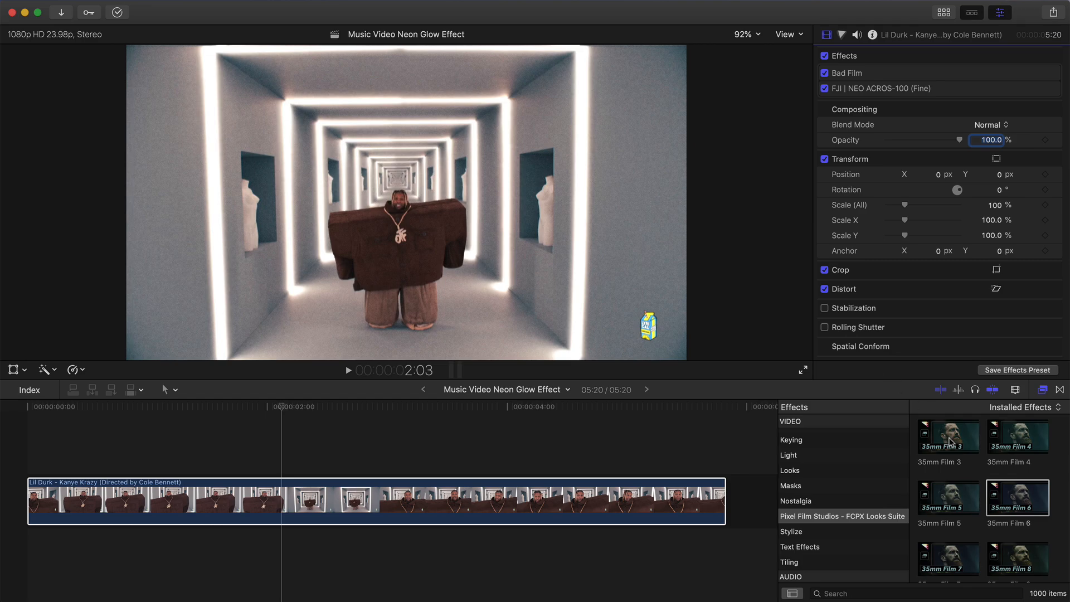
# Step: Find the Extreme 35 look in the FCPX Looks Suite, preview it, and apply it to the clip
pyautogui.scroll(-10, 950, 442)
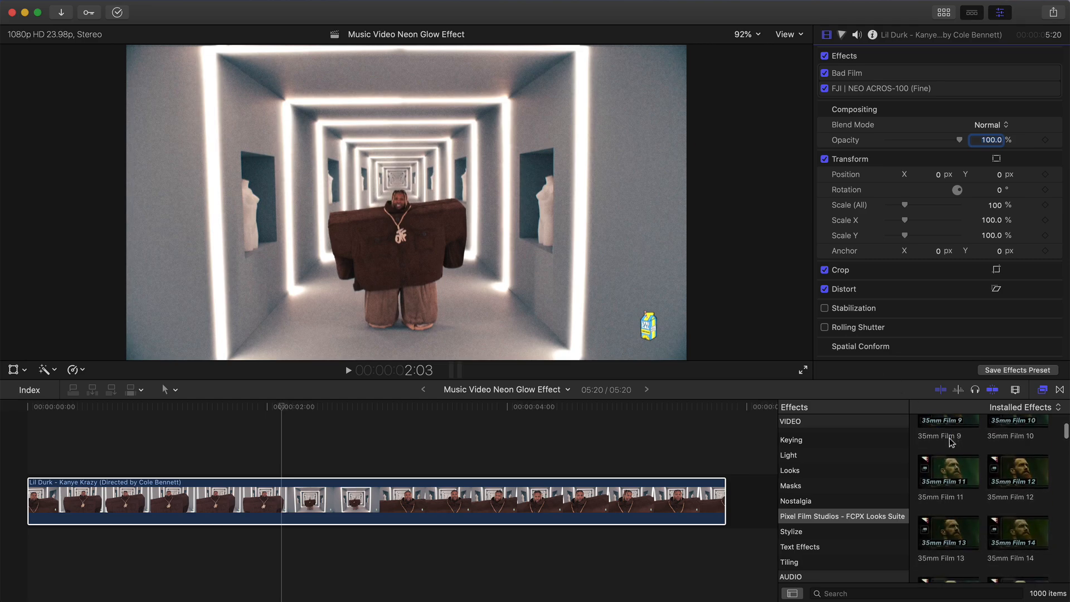
pyautogui.scroll(-15, 951, 442)
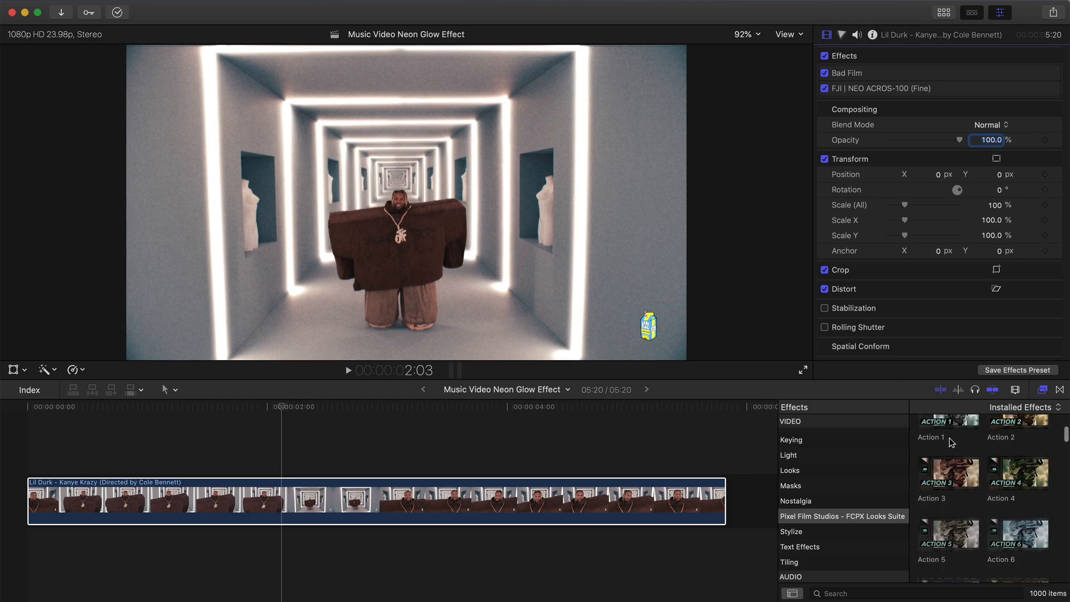
pyautogui.scroll(-15, 950, 442)
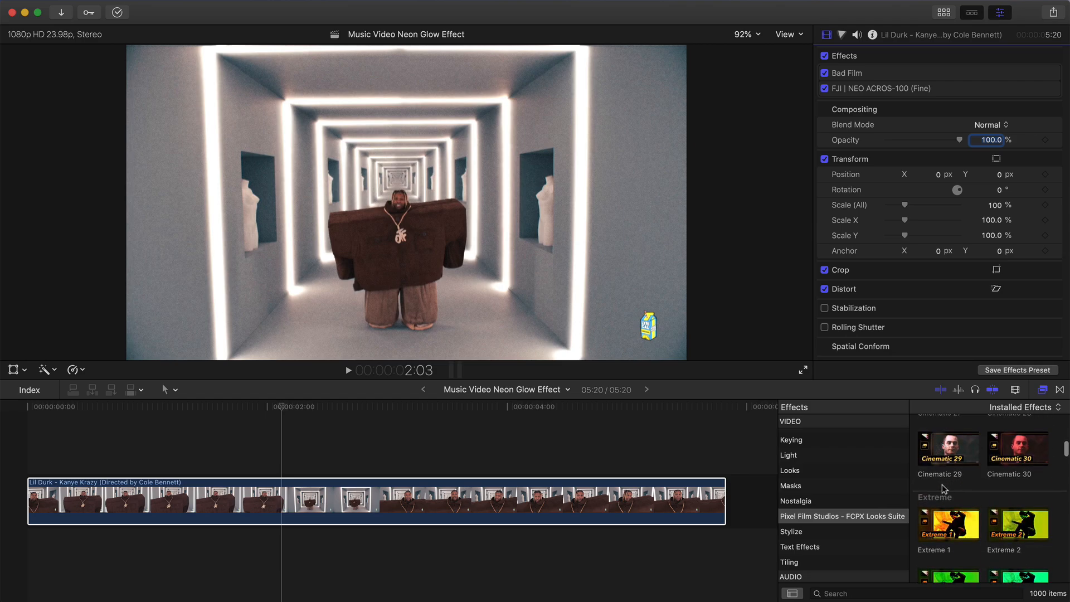
pyautogui.scroll(-5, 953, 485)
pyautogui.scroll(-10, 953, 485)
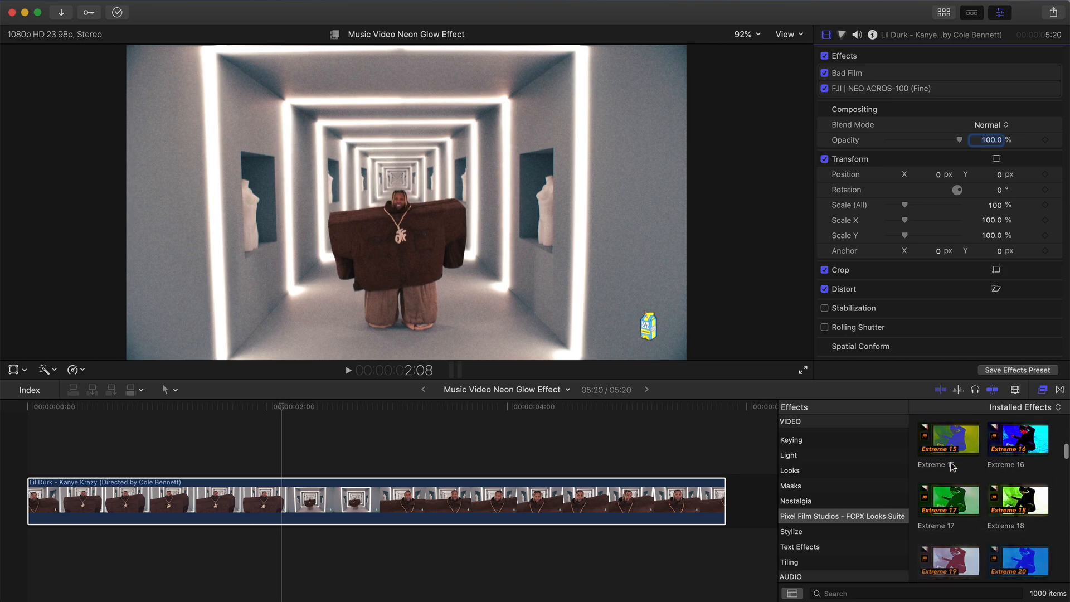
pyautogui.scroll(-8, 951, 467)
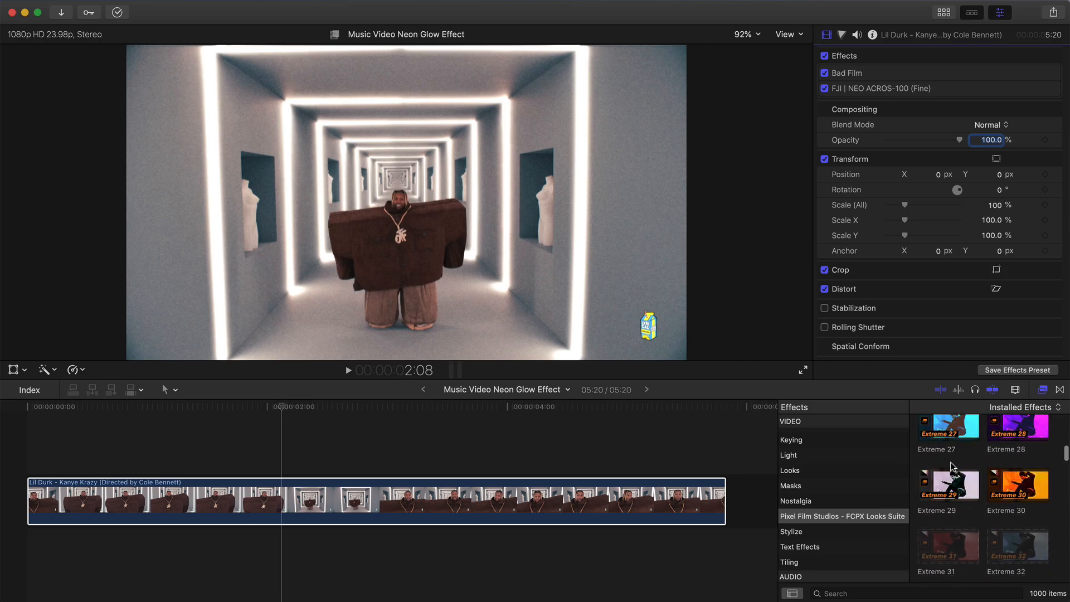
pyautogui.scroll(-4, 1002, 498)
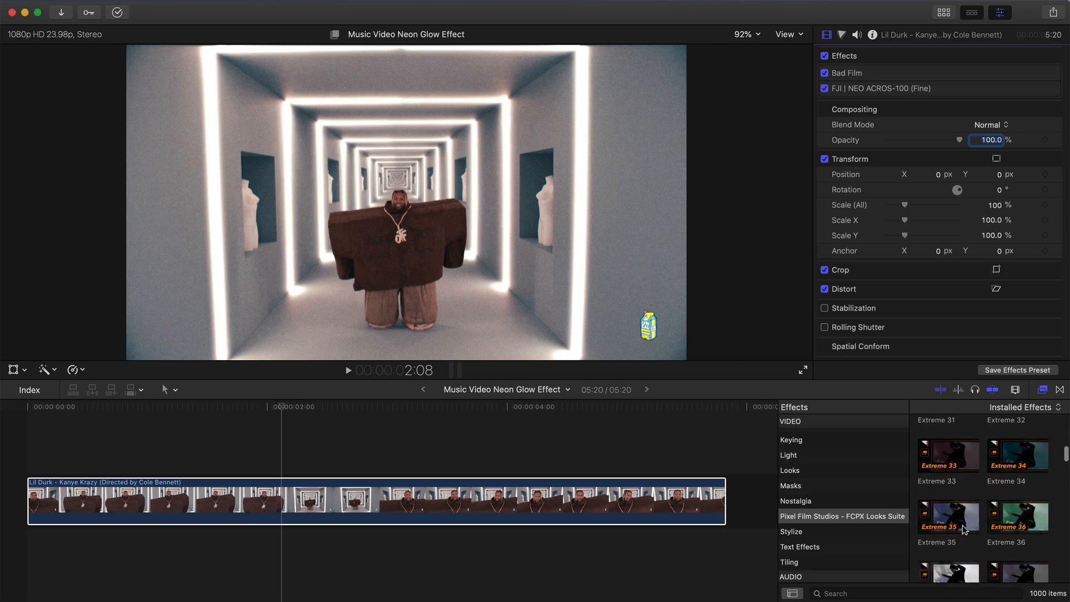
pyautogui.moveTo(944, 524)
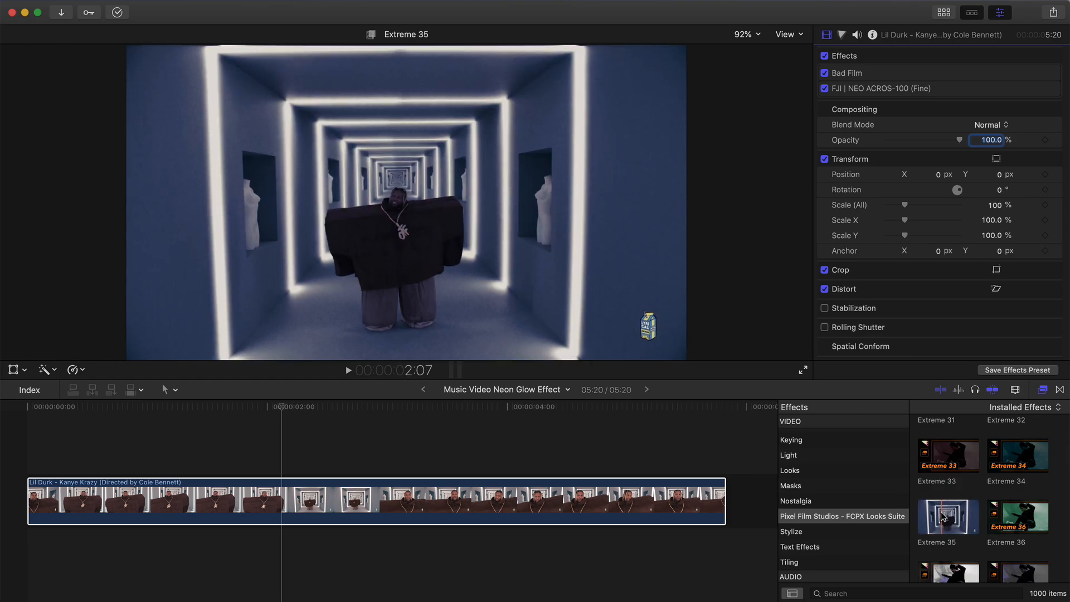
pyautogui.moveTo(942, 517); pyautogui.dragTo(546, 502)
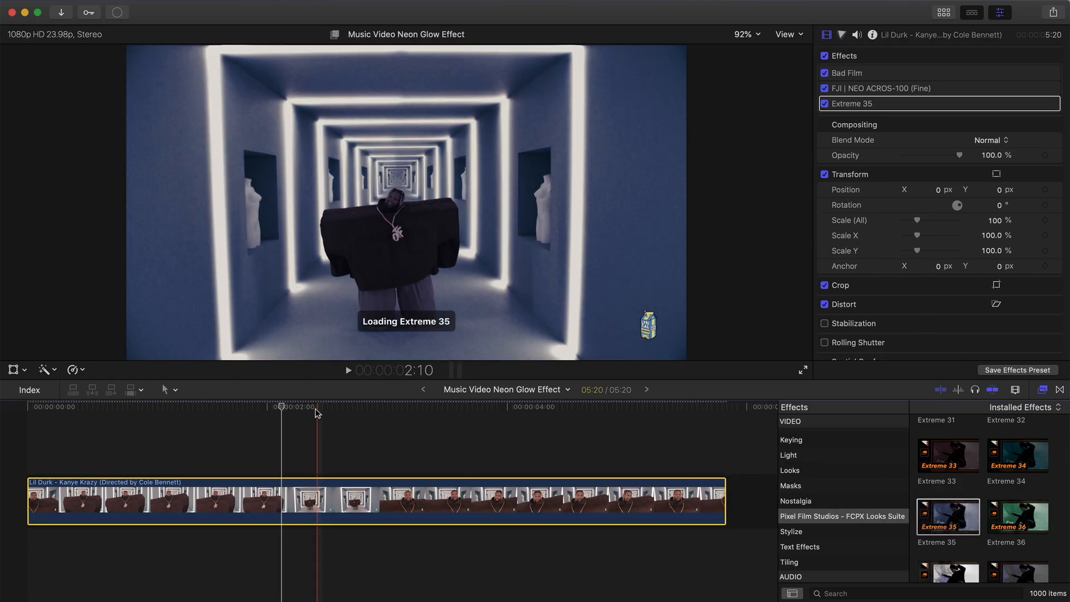
# Step: Scrub through the clip to review the Extreme 35 look, and disable the Bad Film effect
pyautogui.moveTo(316, 412); pyautogui.dragTo(114, 425)
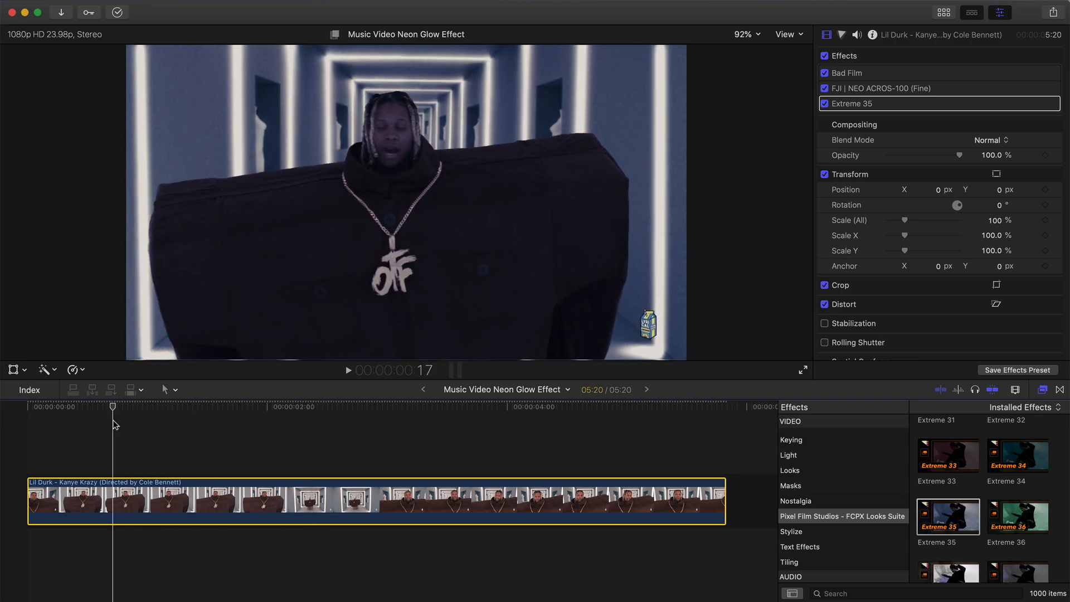
pyautogui.click(824, 73)
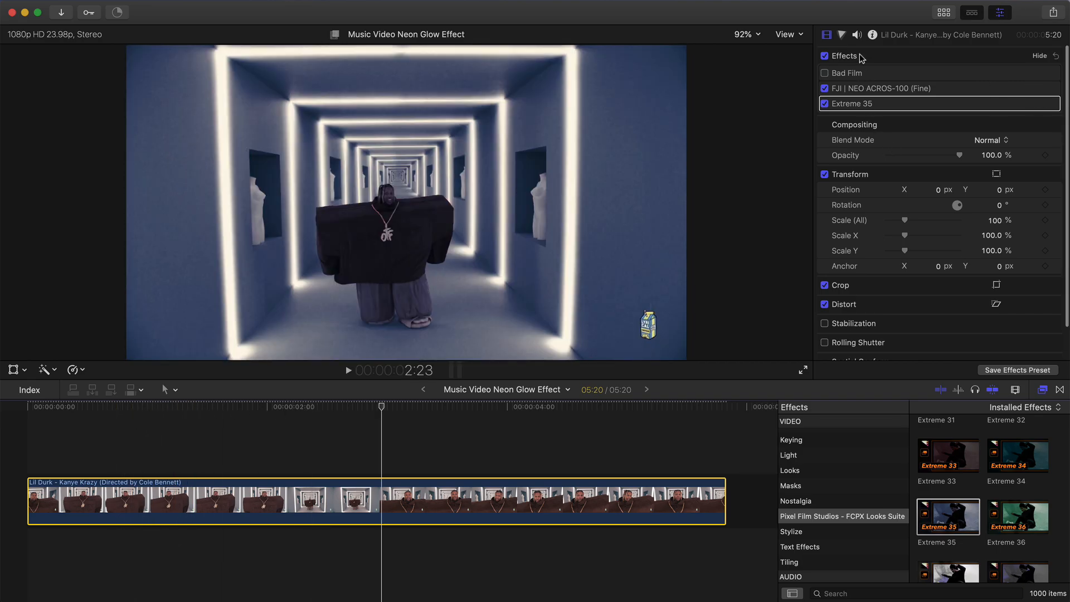
# Step: Add a Color Board correction to the clip and lower its master saturation to -60%
pyautogui.click(842, 34)
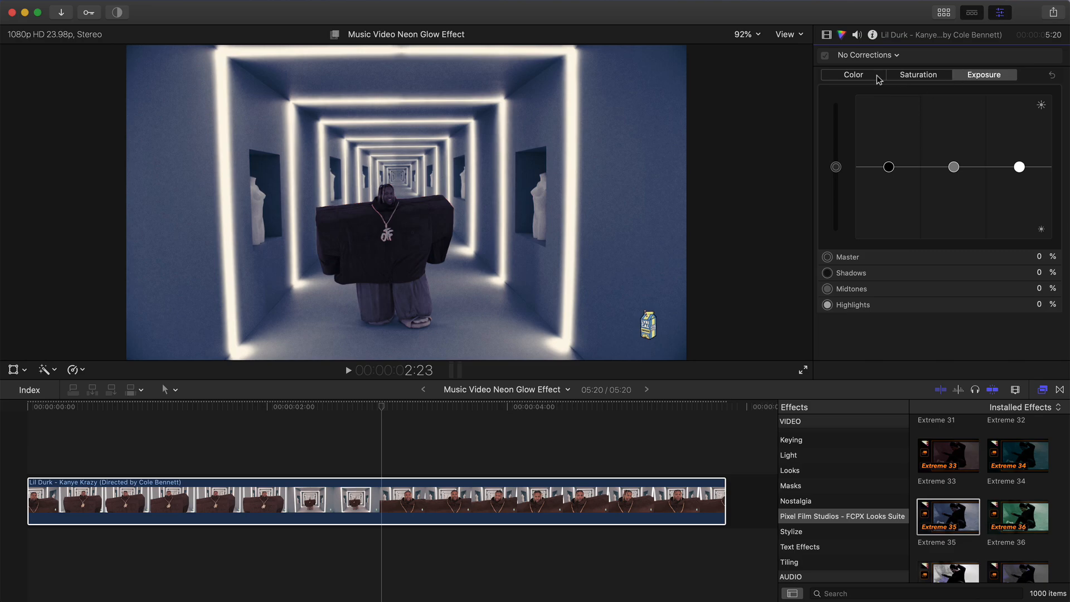
pyautogui.click(924, 77)
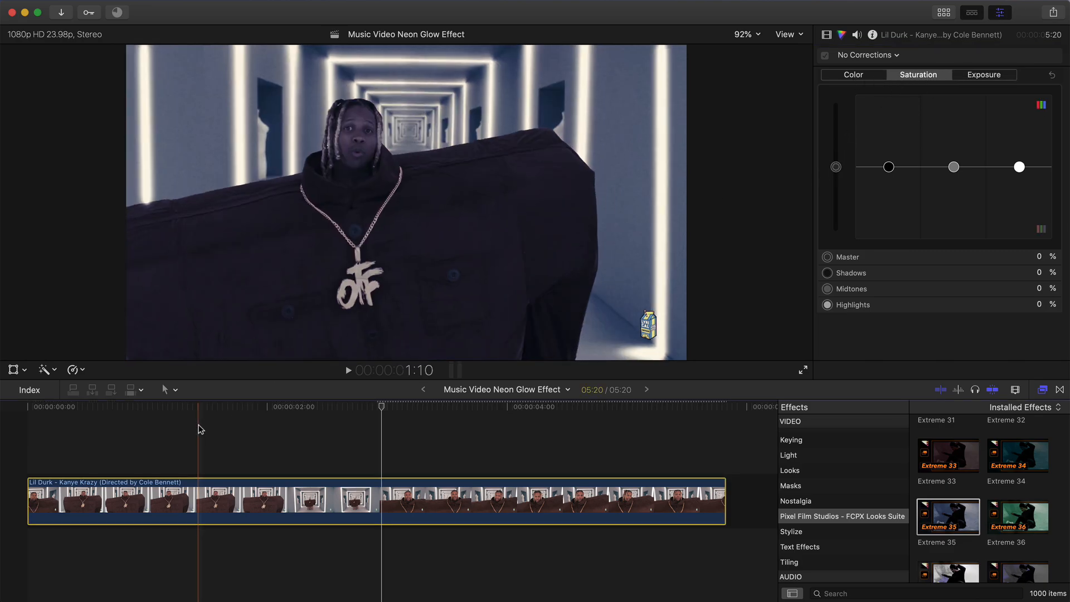
pyautogui.click(203, 407)
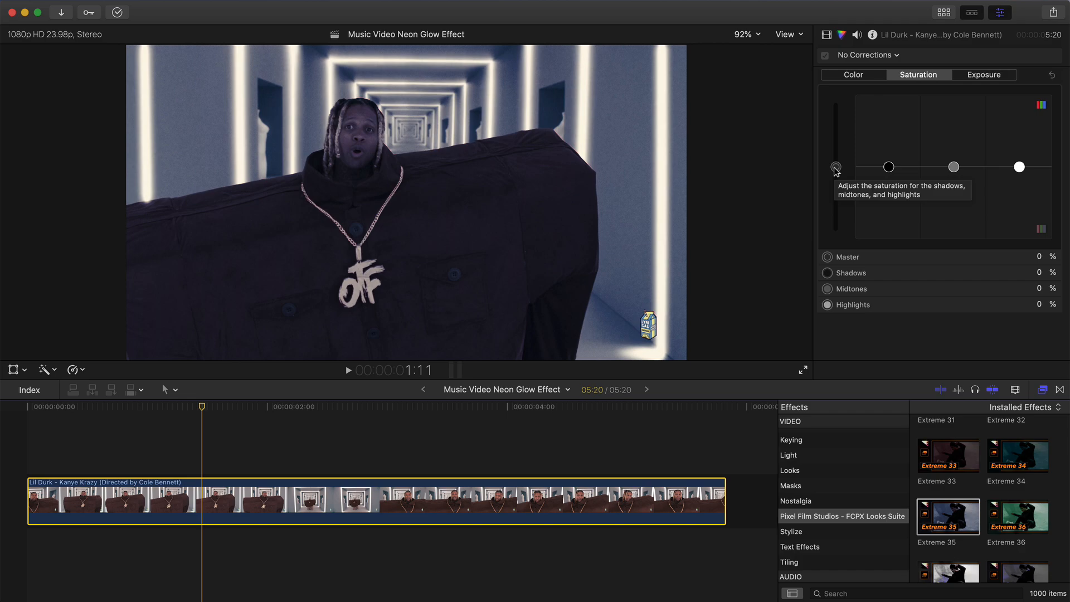
pyautogui.click(445, 415)
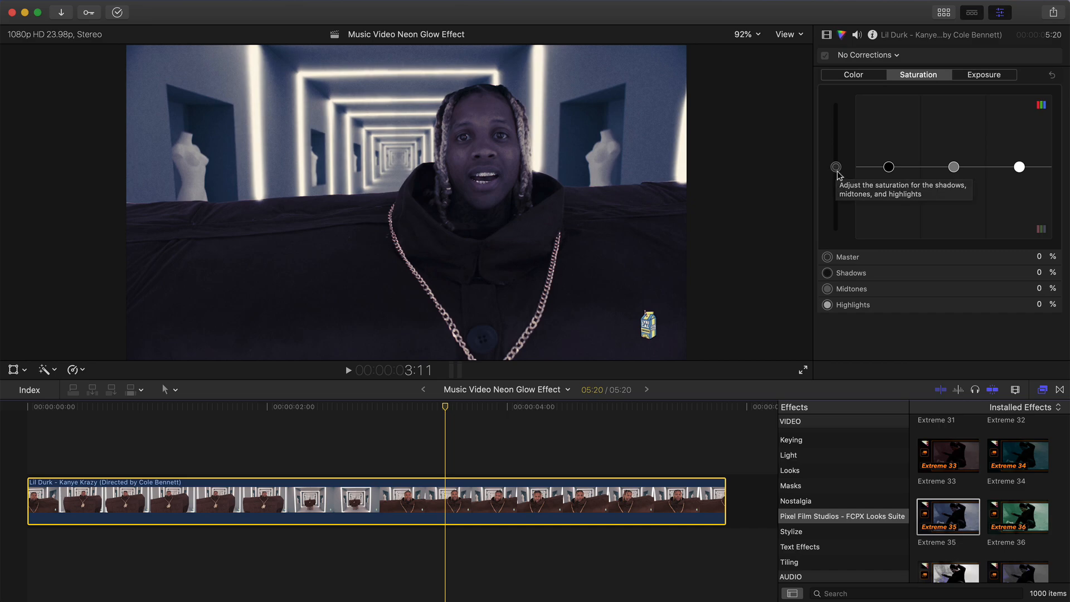
pyautogui.moveTo(838, 171); pyautogui.dragTo(846, 211)
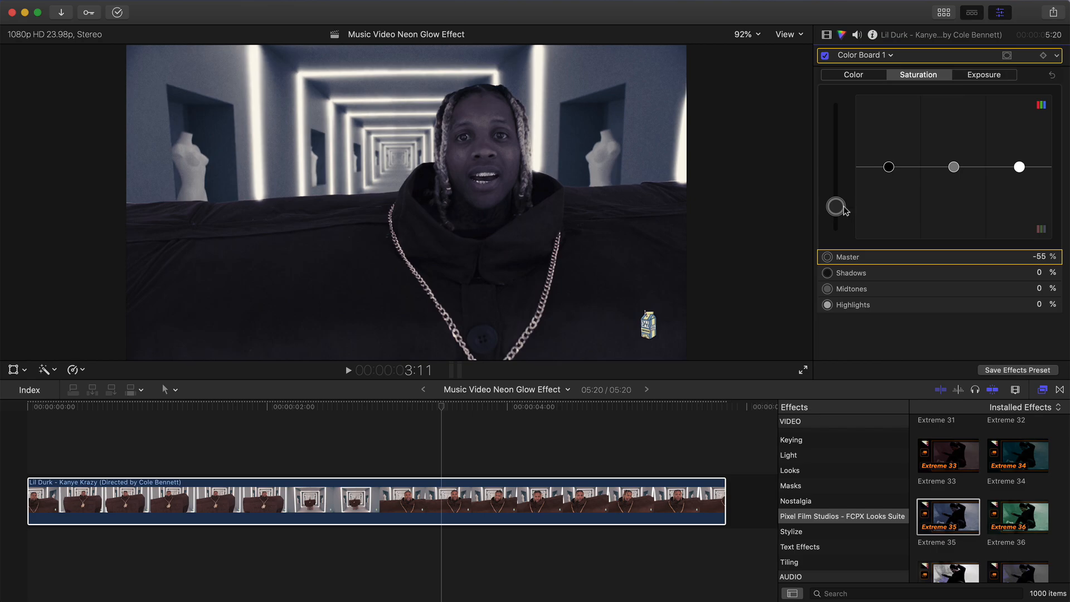
pyautogui.moveTo(844, 205); pyautogui.dragTo(844, 209)
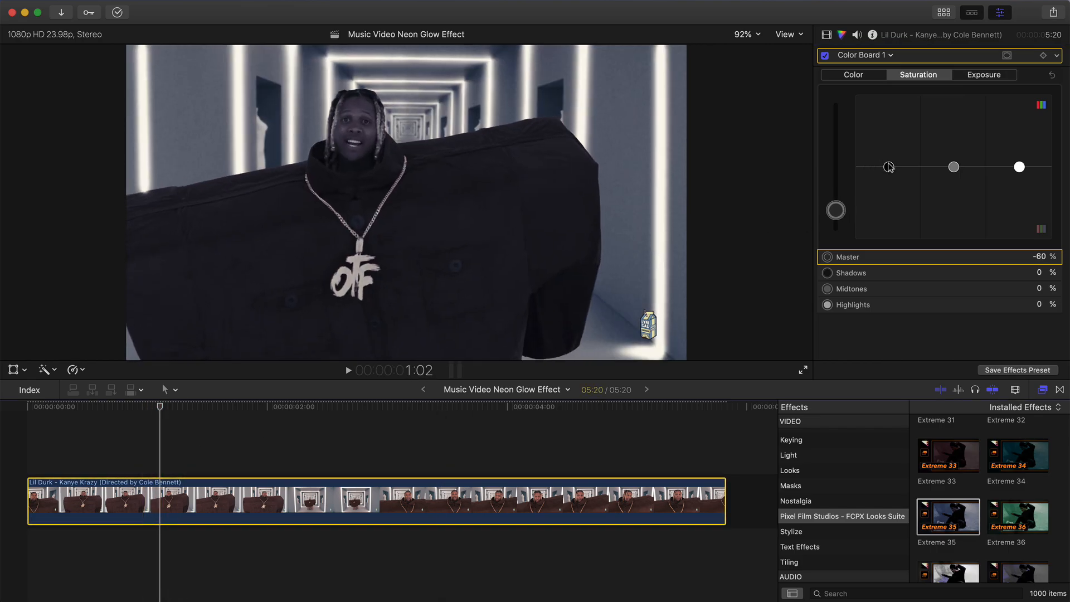
# Step: Set the Color Board saturation to -35% for shadows, -22% for midtones and -12% for highlights
pyautogui.moveTo(889, 167); pyautogui.dragTo(889, 192)
pyautogui.moveTo(954, 168); pyautogui.dragTo(954, 187)
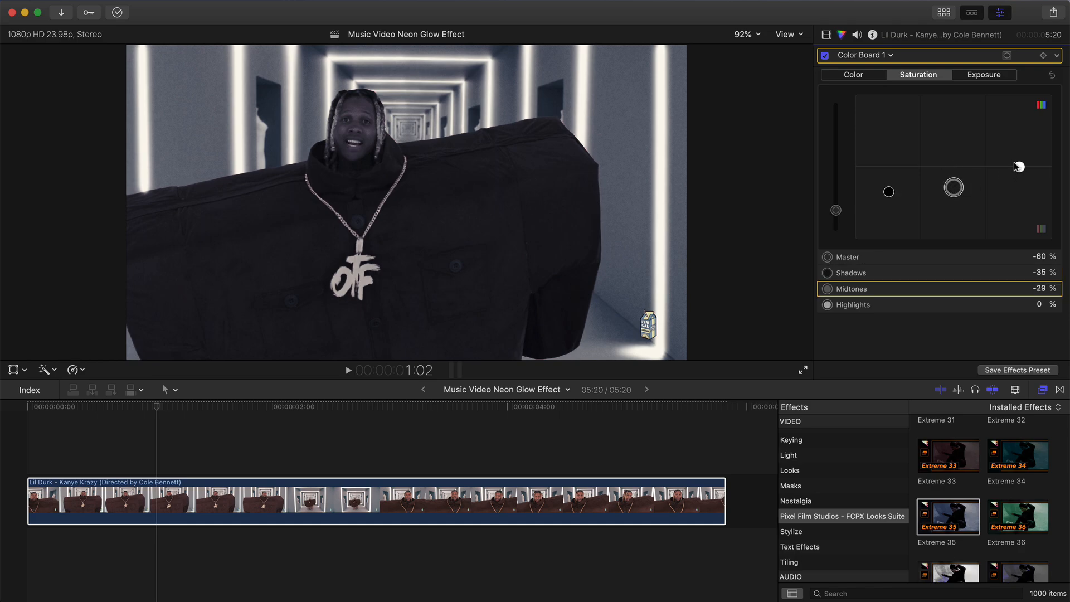
pyautogui.moveTo(1020, 167); pyautogui.dragTo(1019, 176)
pyautogui.moveTo(954, 187); pyautogui.dragTo(954, 182)
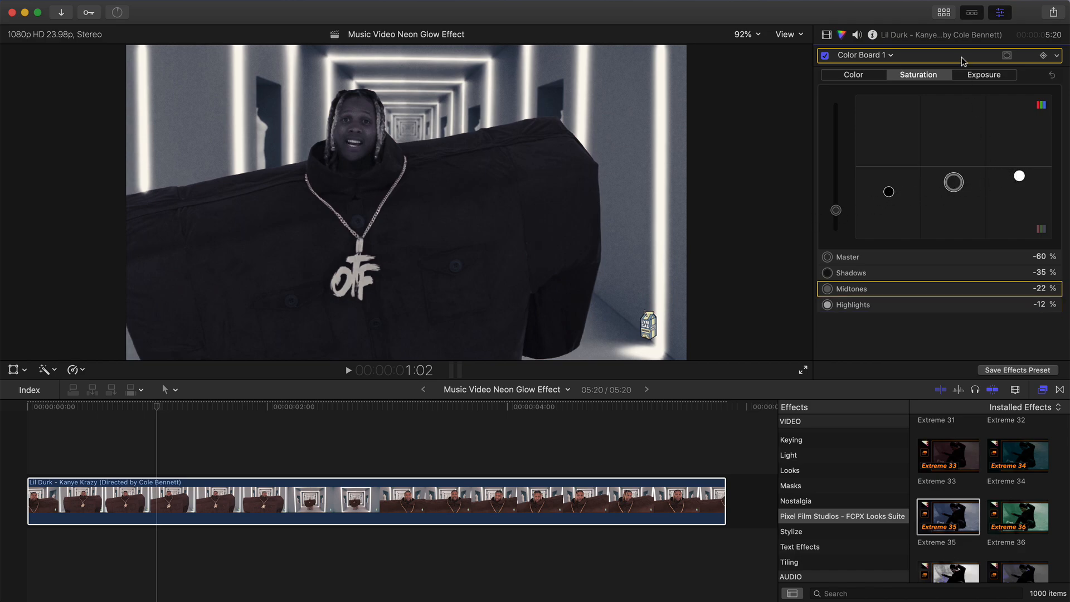
# Step: Raise the Color Board master exposure to 11% and check other frames near the end of the clip
pyautogui.click(976, 78)
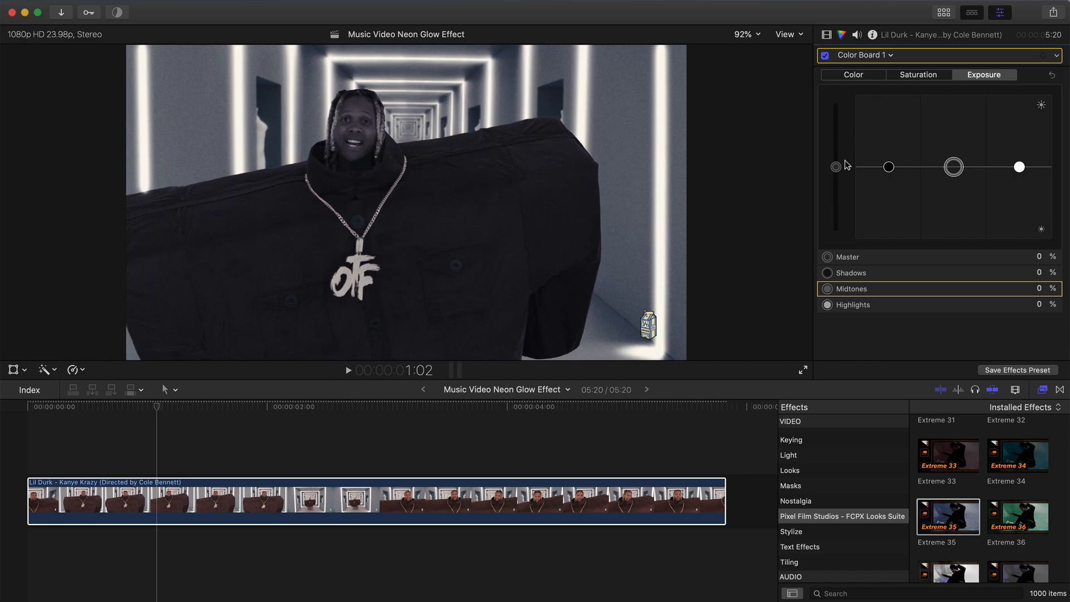
pyautogui.moveTo(837, 167); pyautogui.dragTo(838, 157)
pyautogui.moveTo(208, 409); pyautogui.dragTo(559, 409)
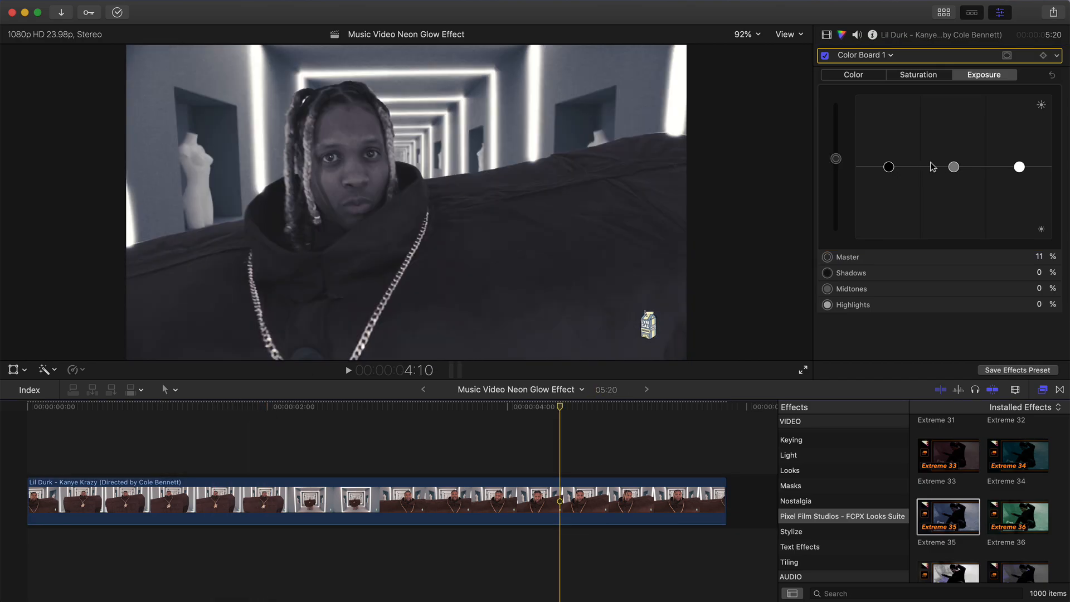
pyautogui.click(627, 408)
# Step: Set the Color Board exposure to 6% for shadows and 15% for highlights, and lower the midtones slightly below zero
pyautogui.moveTo(888, 170)
pyautogui.mouseDown()
pyautogui.moveTo(888, 156)
pyautogui.moveTo(889, 167)
pyautogui.mouseUp()
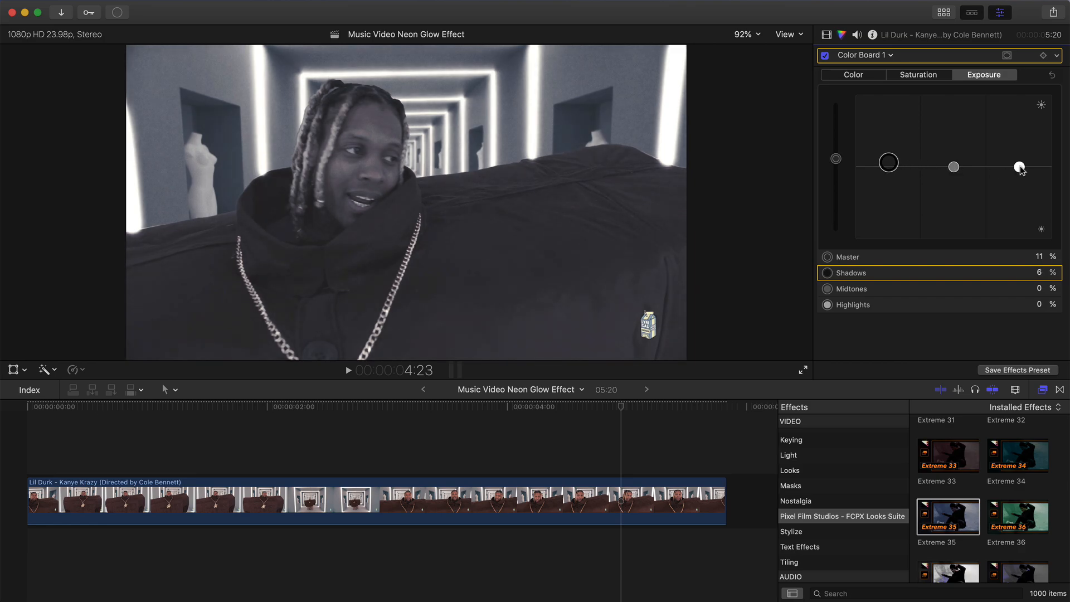
pyautogui.moveTo(1020, 169); pyautogui.dragTo(1020, 156)
pyautogui.moveTo(954, 167)
pyautogui.mouseDown()
pyautogui.moveTo(956, 175)
pyautogui.moveTo(955, 158)
pyautogui.mouseUp()
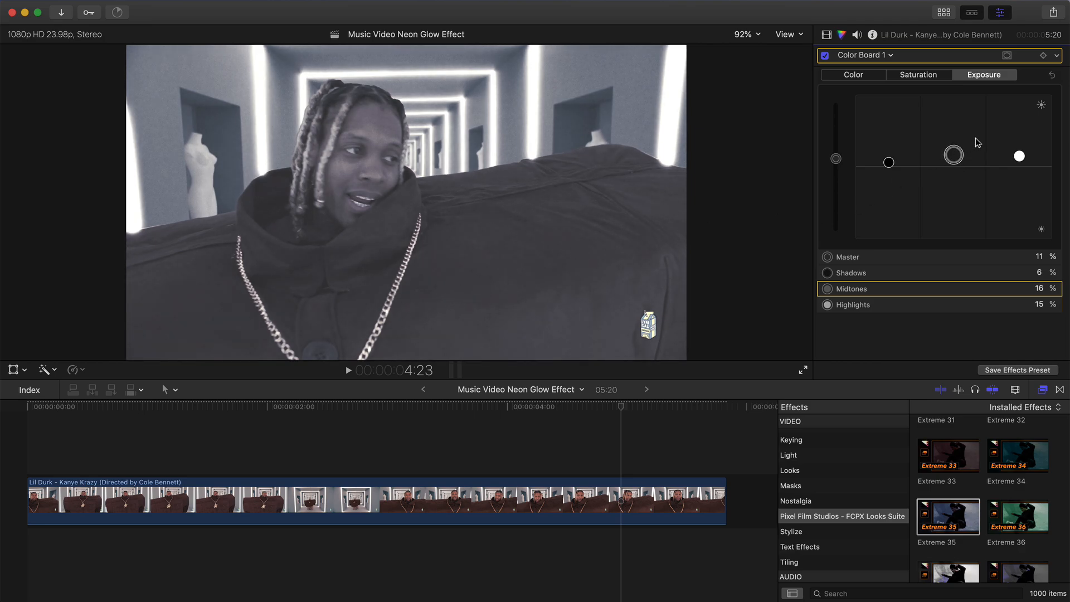
pyautogui.moveTo(962, 154); pyautogui.dragTo(958, 170)
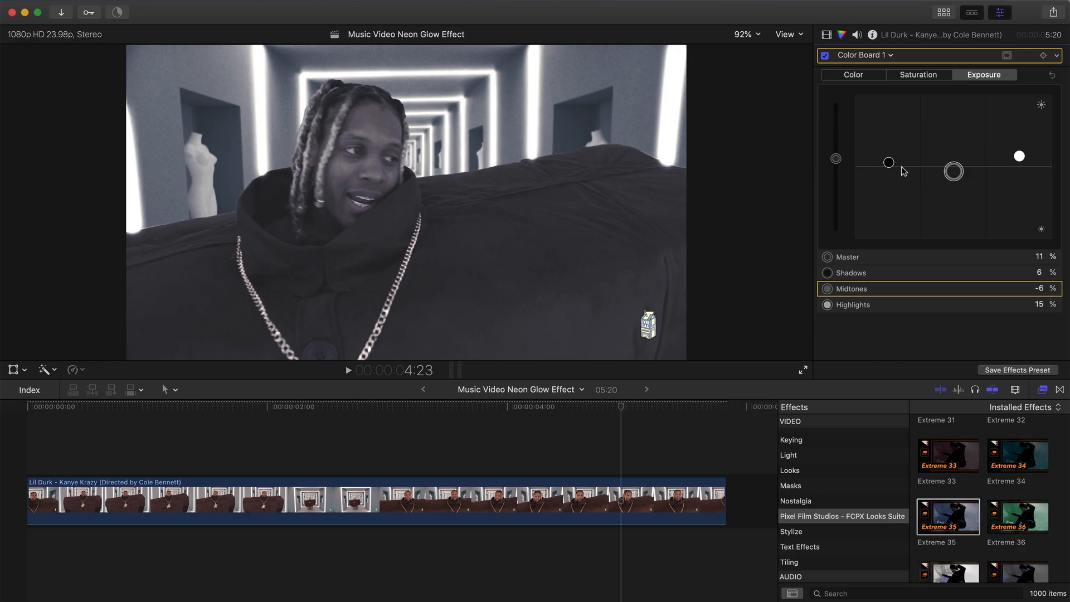
pyautogui.moveTo(965, 173); pyautogui.dragTo(958, 175)
# Step: Compare the frame near 1:09 with Color Board 1 off and on several times, leaving the correction enabled
pyautogui.click(827, 35)
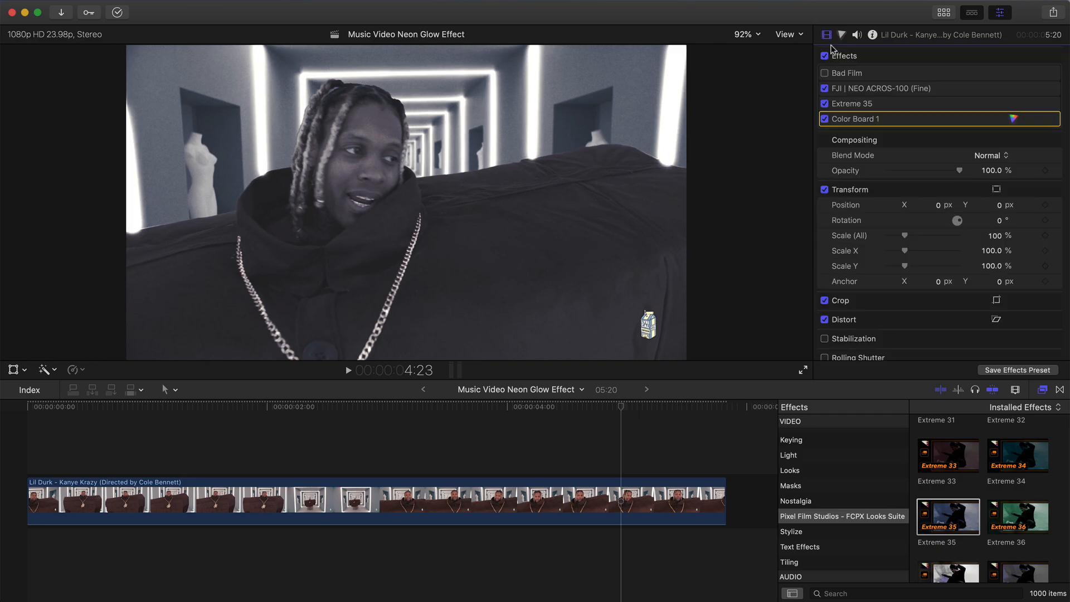
pyautogui.click(193, 406)
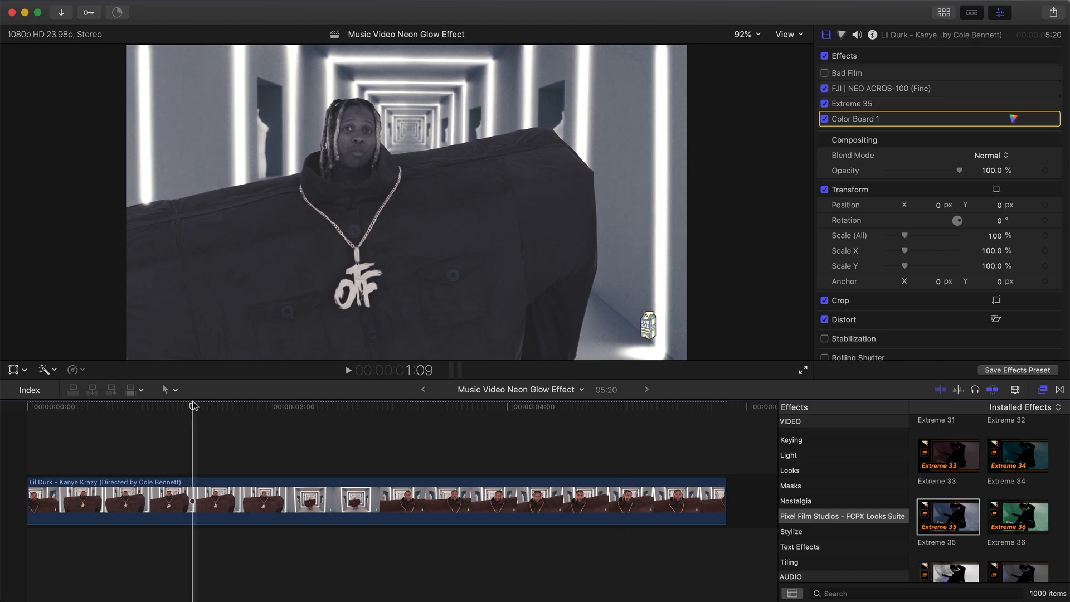
pyautogui.click(825, 119)
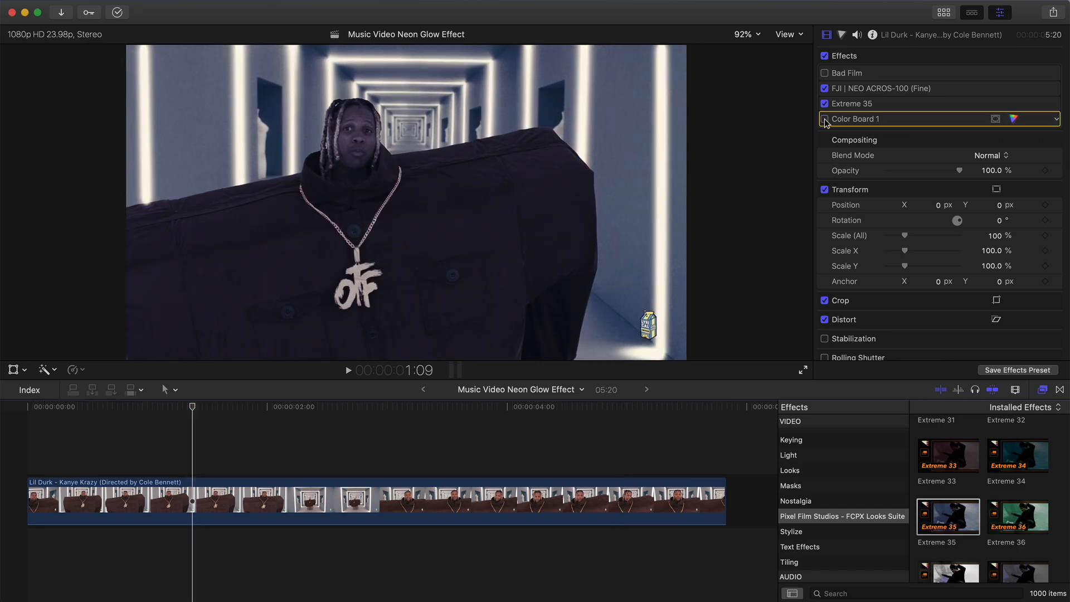
pyautogui.click(825, 120)
pyautogui.click(826, 119)
pyautogui.click(825, 119)
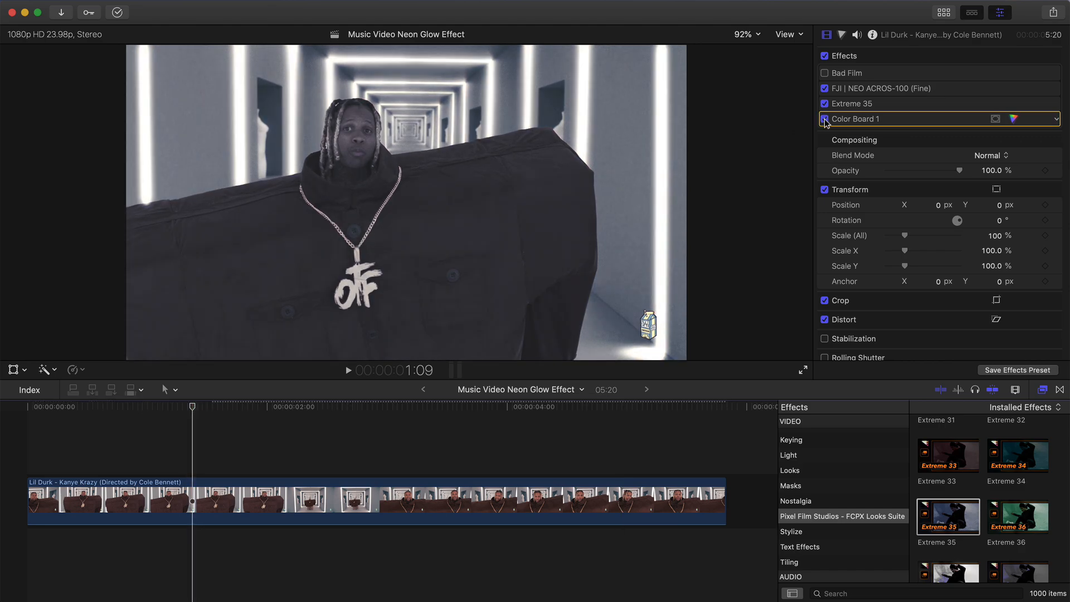
pyautogui.click(825, 119)
pyautogui.click(825, 120)
pyautogui.click(825, 119)
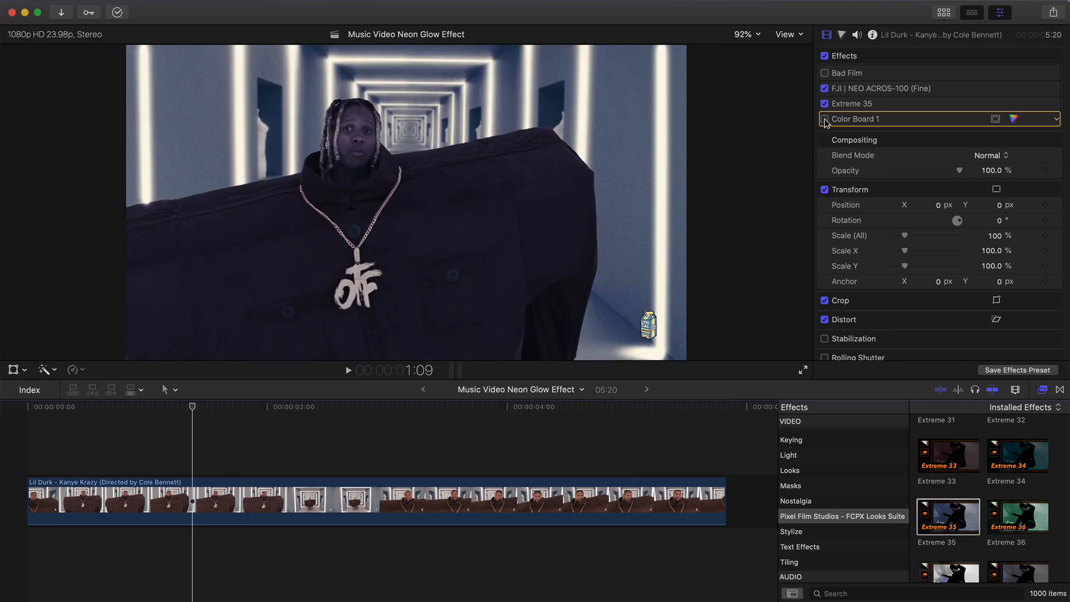
pyautogui.click(826, 119)
pyautogui.click(826, 119)
pyautogui.click(825, 119)
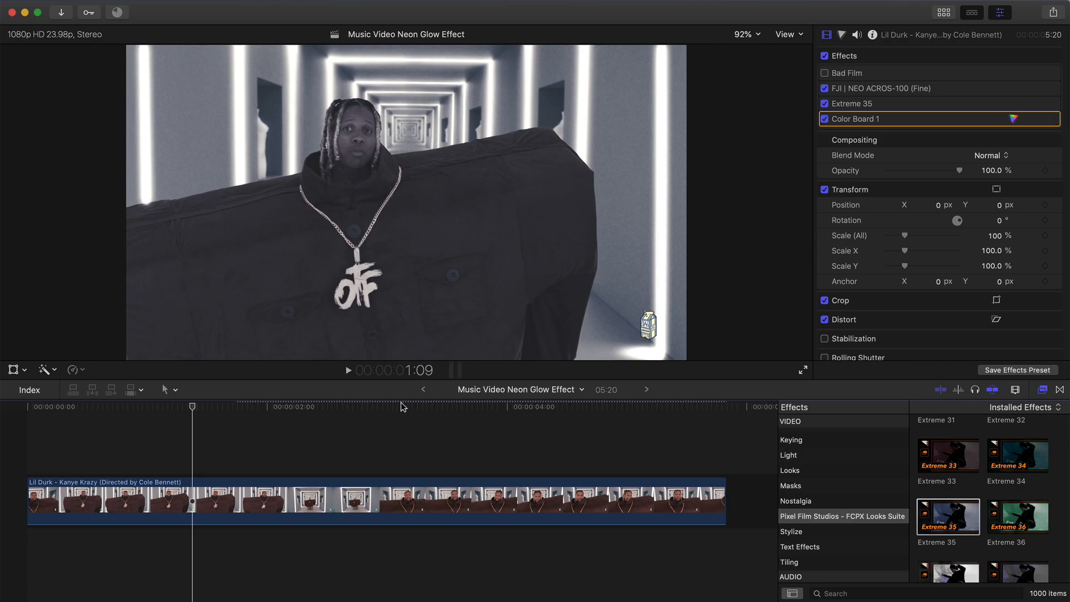
# Step: Preview the Extreme looks from 43 to 58 on the clip, apply Extreme 58 to it, and park near 1:03
pyautogui.click(203, 445)
pyautogui.moveTo(205, 446); pyautogui.dragTo(152, 428)
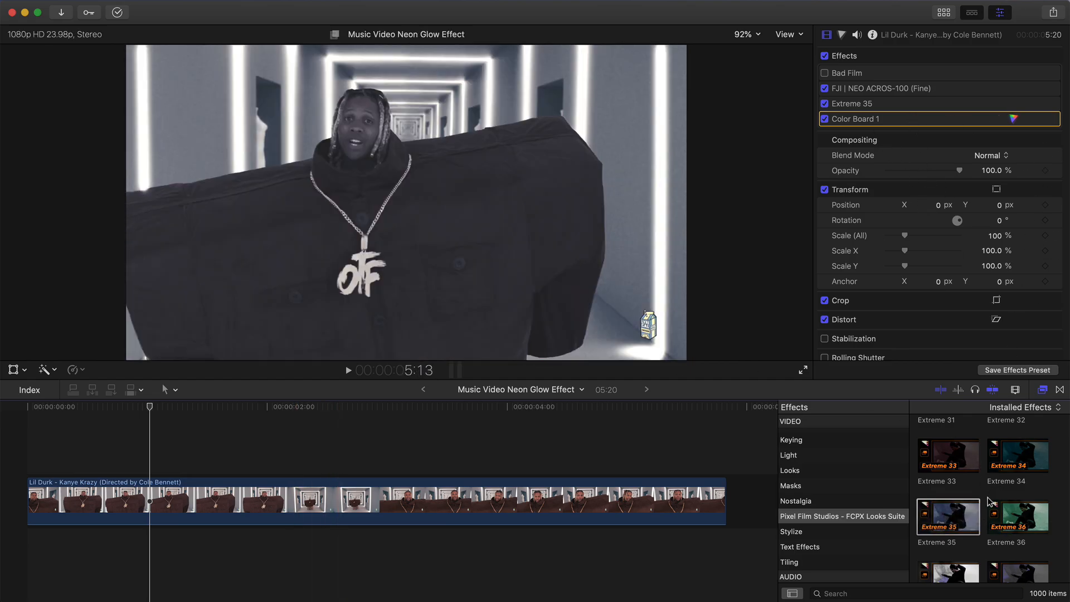
pyautogui.scroll(-10, 989, 500)
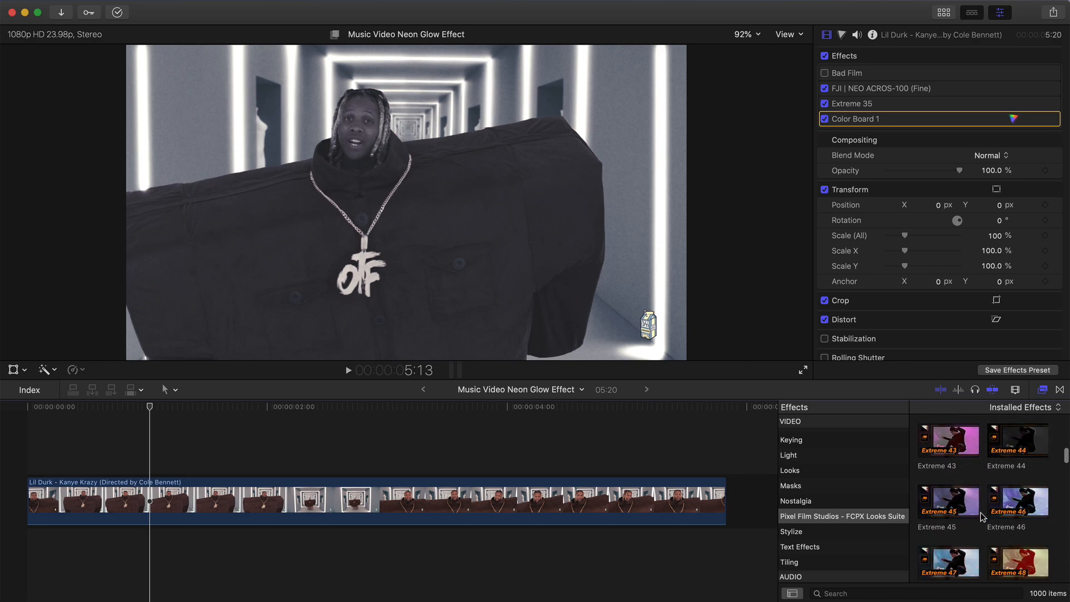
pyautogui.scroll(-2, 983, 518)
pyautogui.scroll(-6, 983, 517)
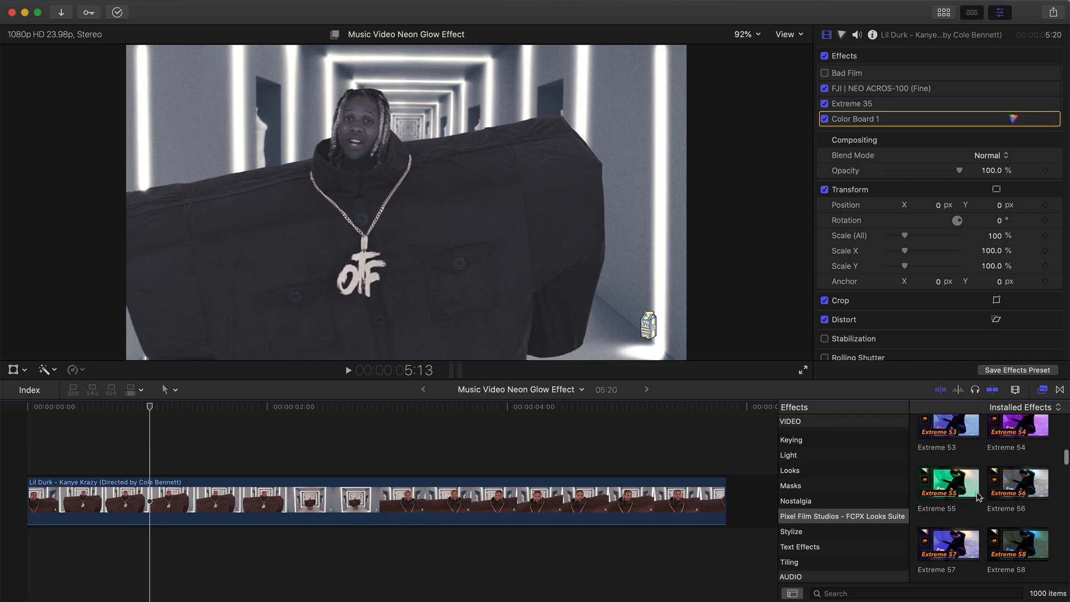
pyautogui.scroll(-1, 977, 492)
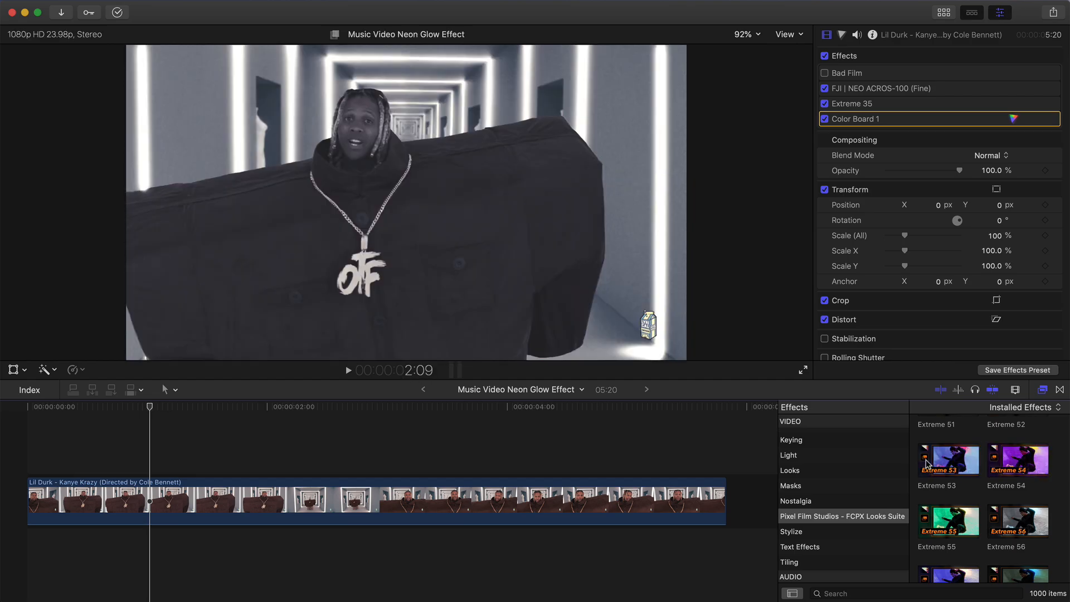
pyautogui.press('space')
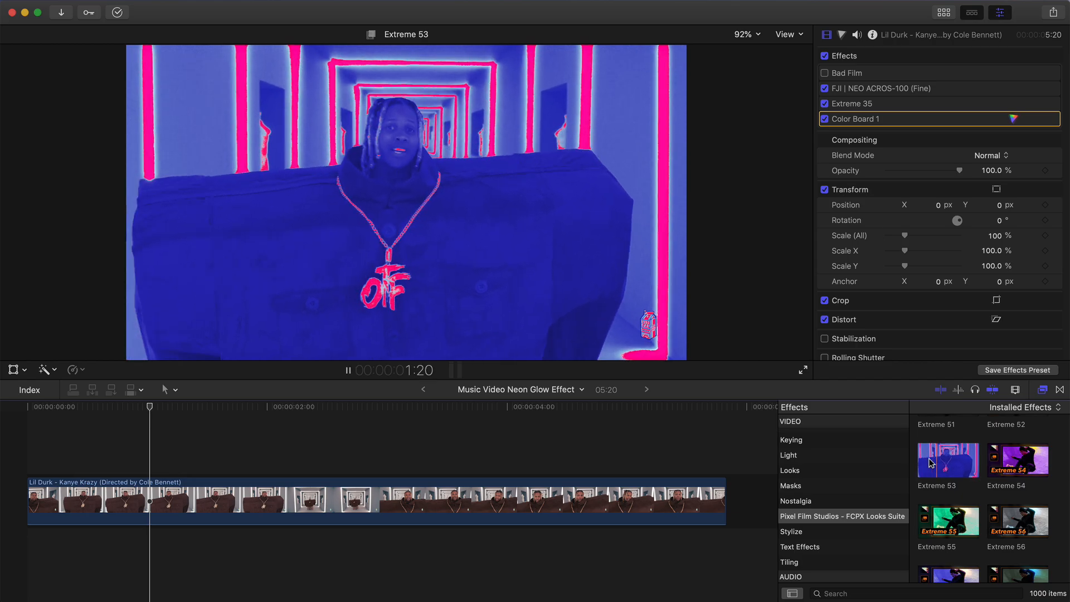
pyautogui.scroll(-2, 948, 484)
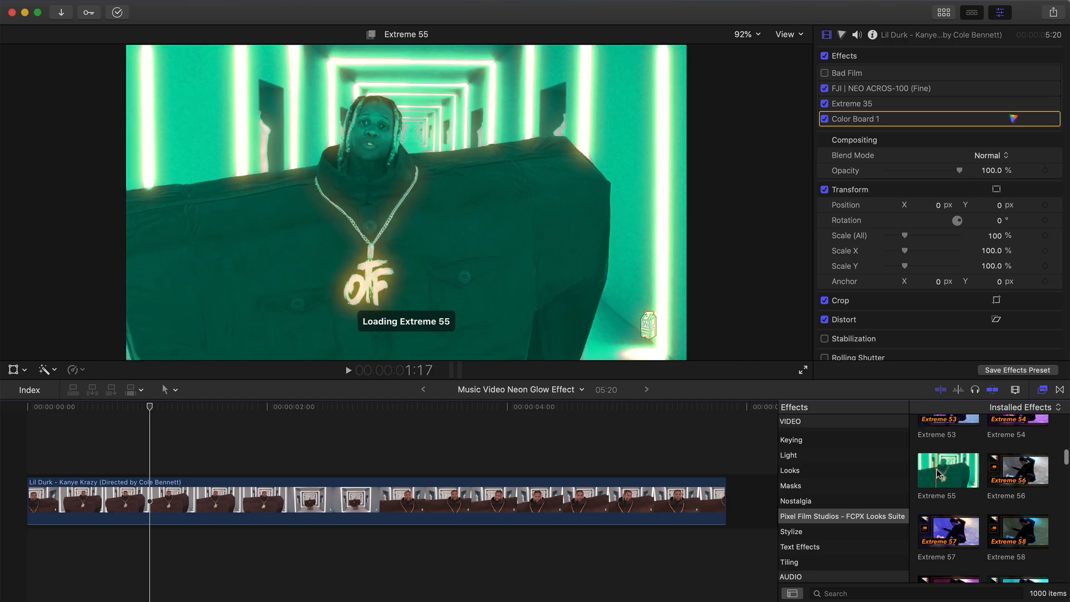
pyautogui.scroll(-2, 937, 482)
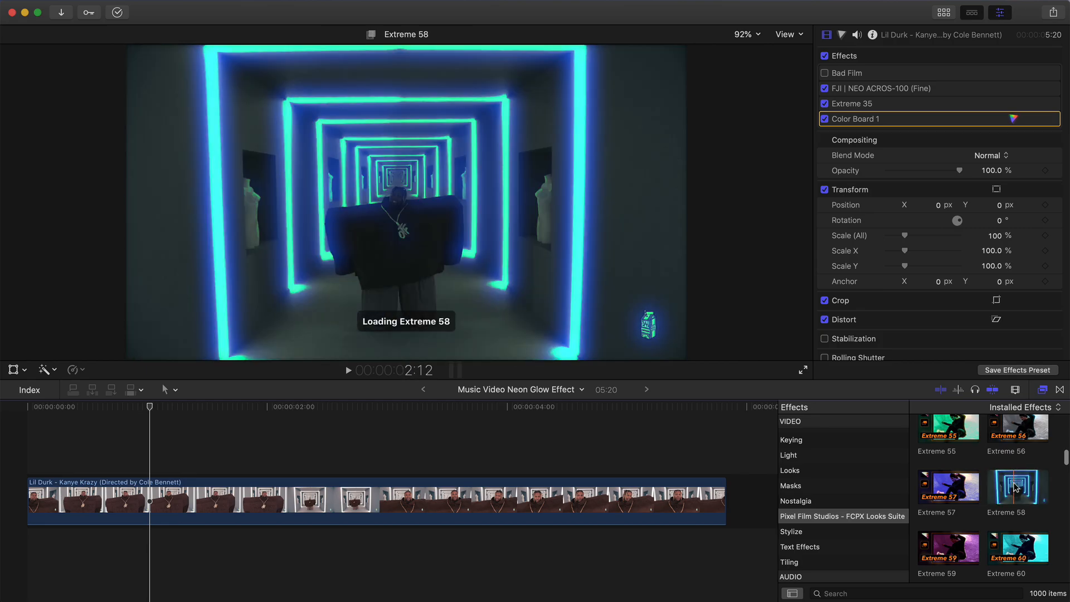
pyautogui.moveTo(1014, 488); pyautogui.dragTo(459, 498)
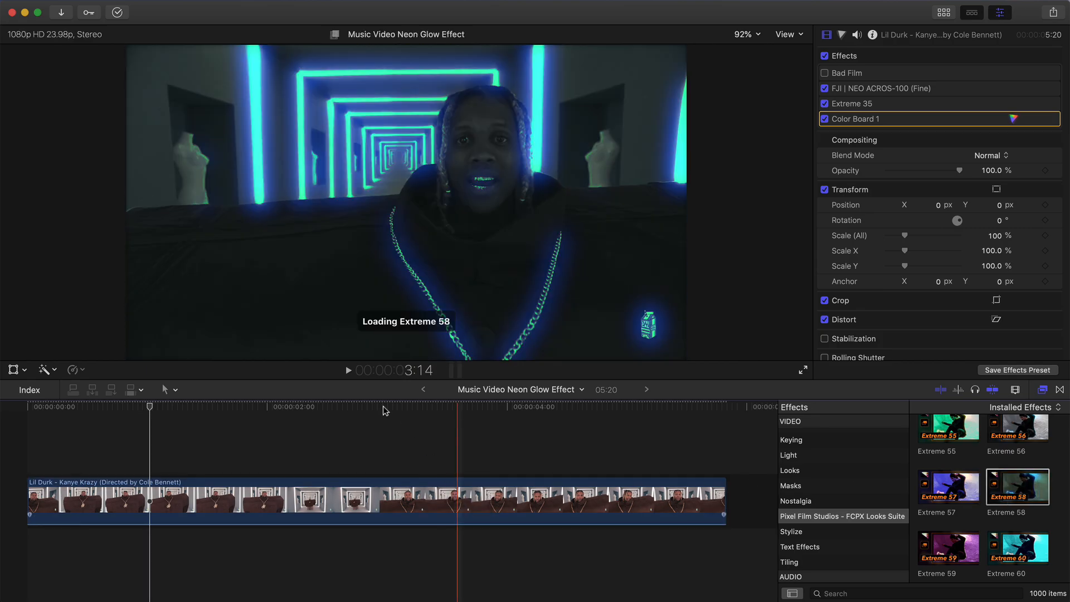
pyautogui.click(166, 412)
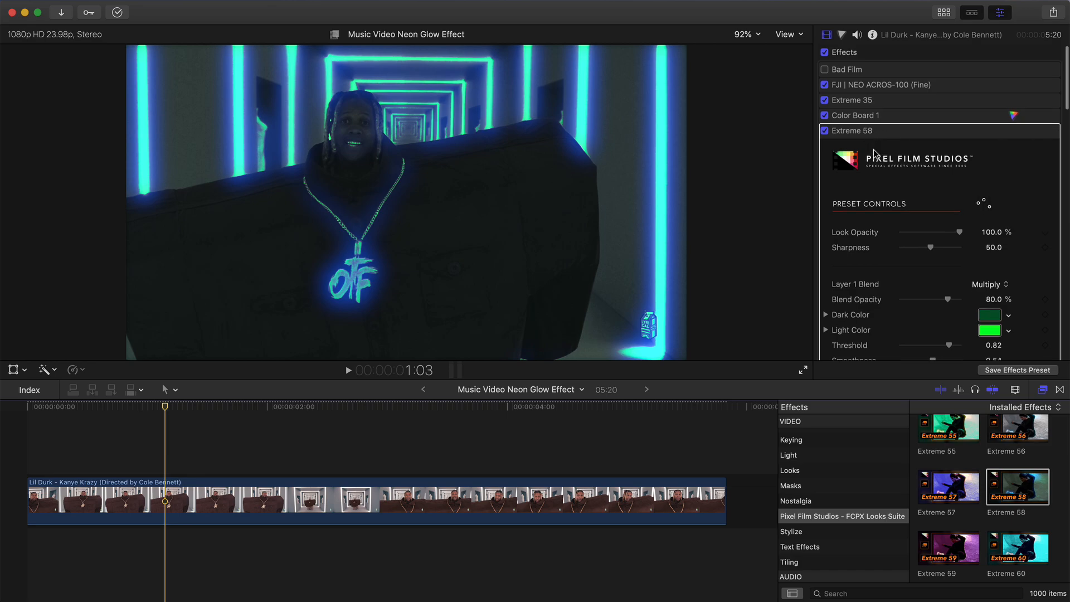
# Step: Try different Look Opacity, Sharpness and Layer 1 Blend Opacity values in Extreme 58 and reset them to their defaults
pyautogui.scroll(-5, 932, 141)
pyautogui.scroll(-2, 887, 179)
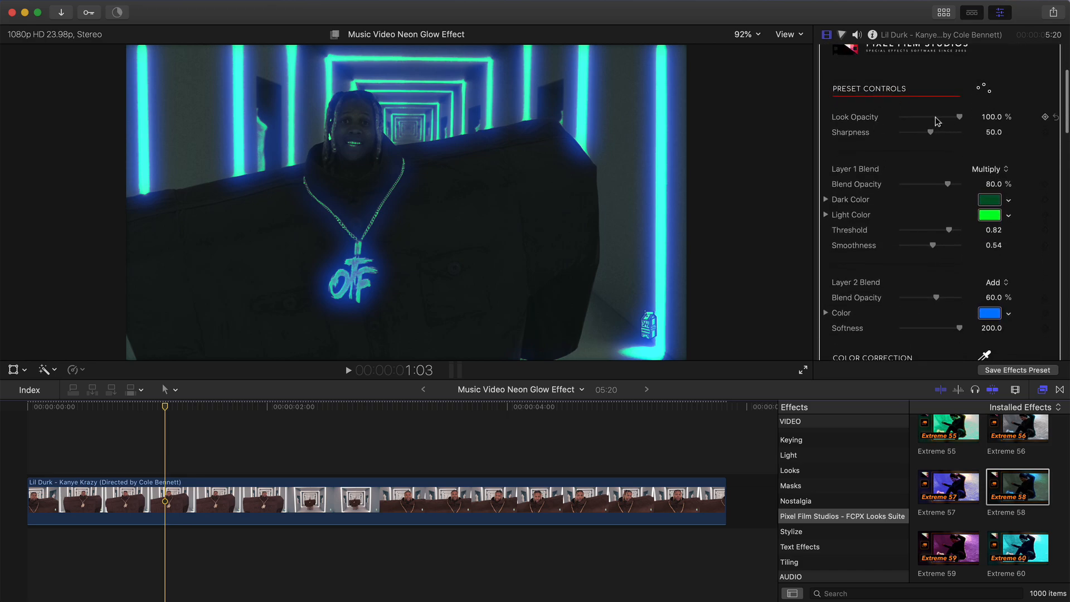
pyautogui.moveTo(957, 116)
pyautogui.mouseDown()
pyautogui.moveTo(915, 117)
pyautogui.moveTo(970, 123)
pyautogui.moveTo(903, 132)
pyautogui.moveTo(966, 132)
pyautogui.mouseUp()
pyautogui.click(1055, 133)
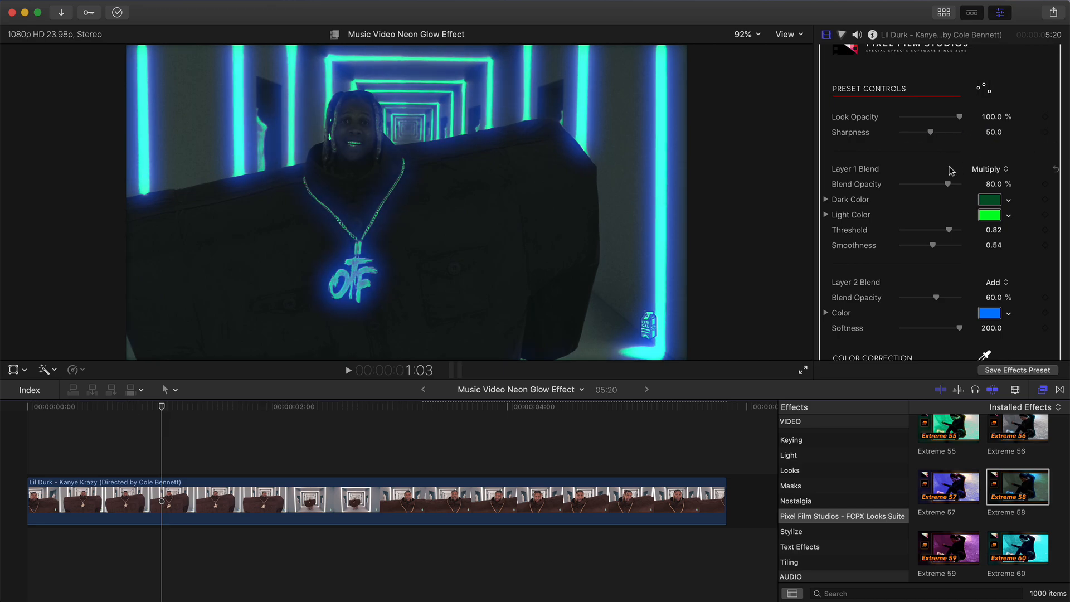
pyautogui.scroll(-2, 942, 173)
pyautogui.scroll(-2, 934, 171)
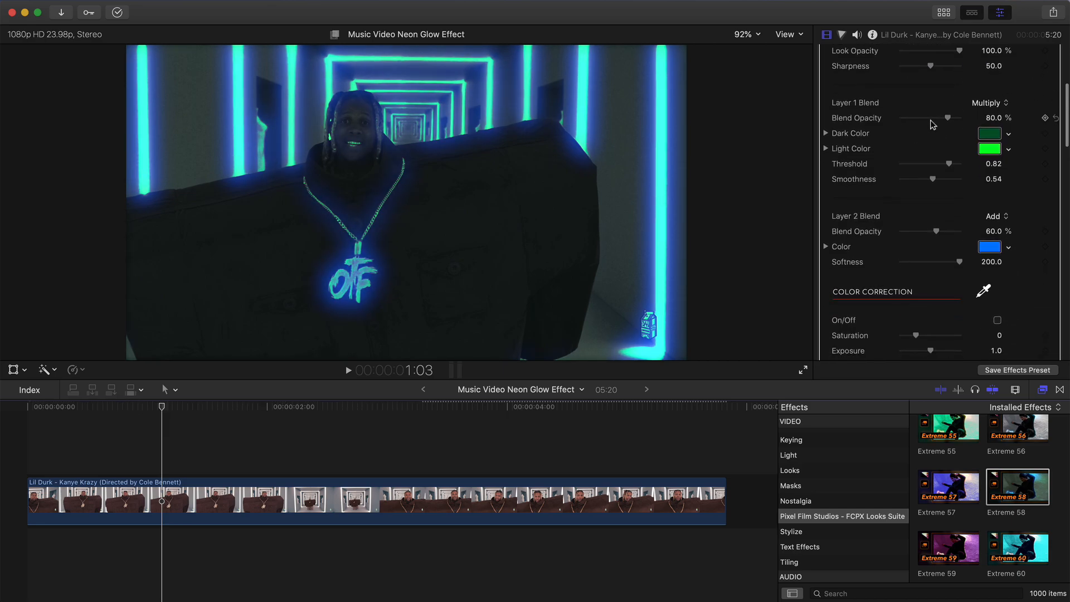
pyautogui.moveTo(949, 118); pyautogui.dragTo(942, 118)
pyautogui.click(1055, 118)
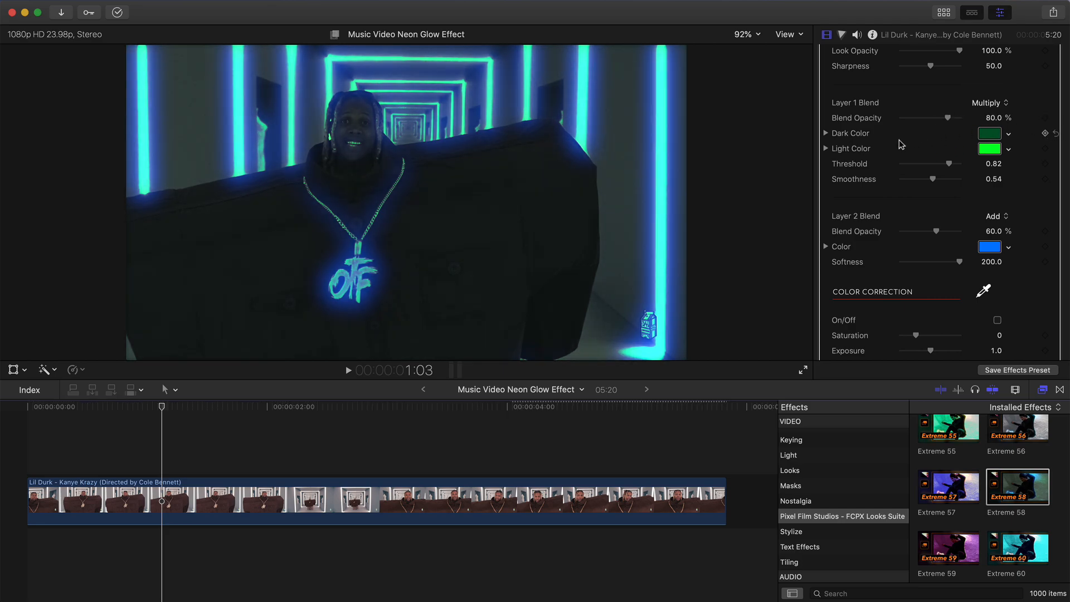
# Step: Change the Layer 1 Dark Color of Extreme 58 to a bright, fully saturated blue
pyautogui.click(991, 139)
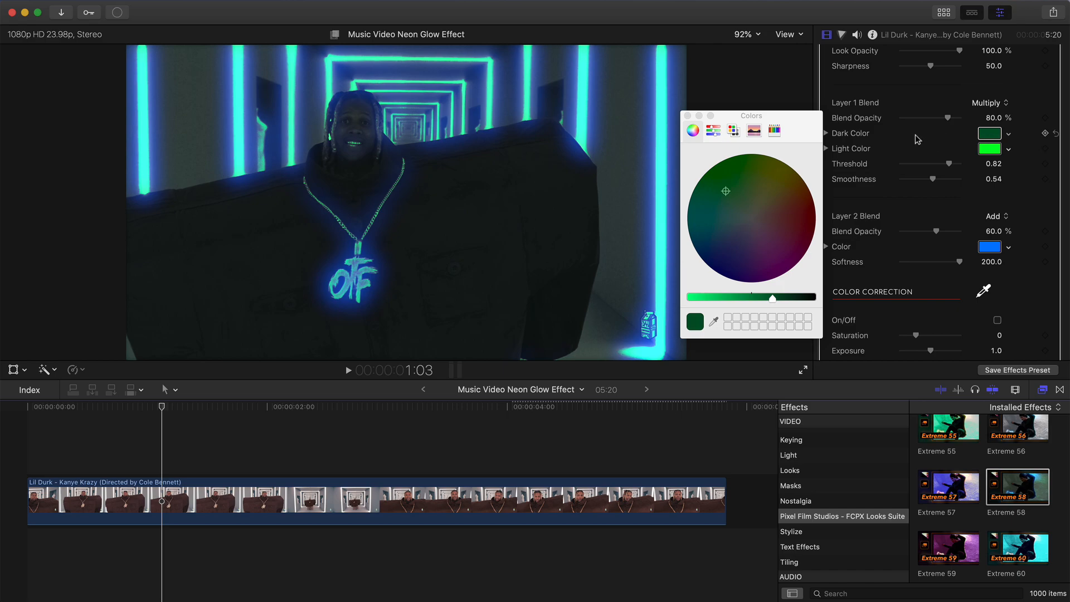
pyautogui.moveTo(814, 121); pyautogui.dragTo(801, 105)
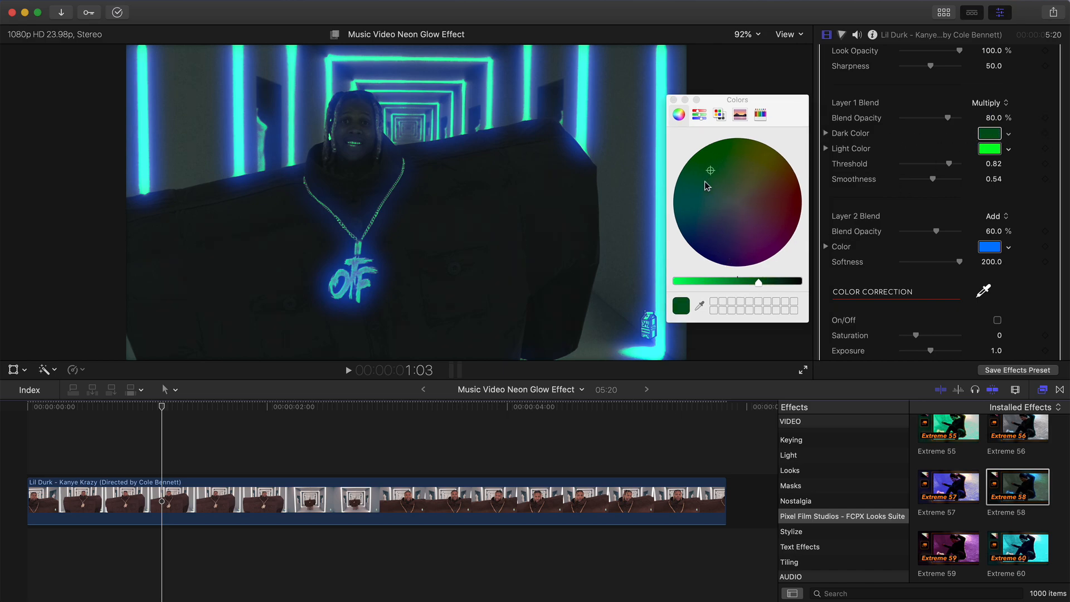
pyautogui.moveTo(708, 186); pyautogui.dragTo(699, 238)
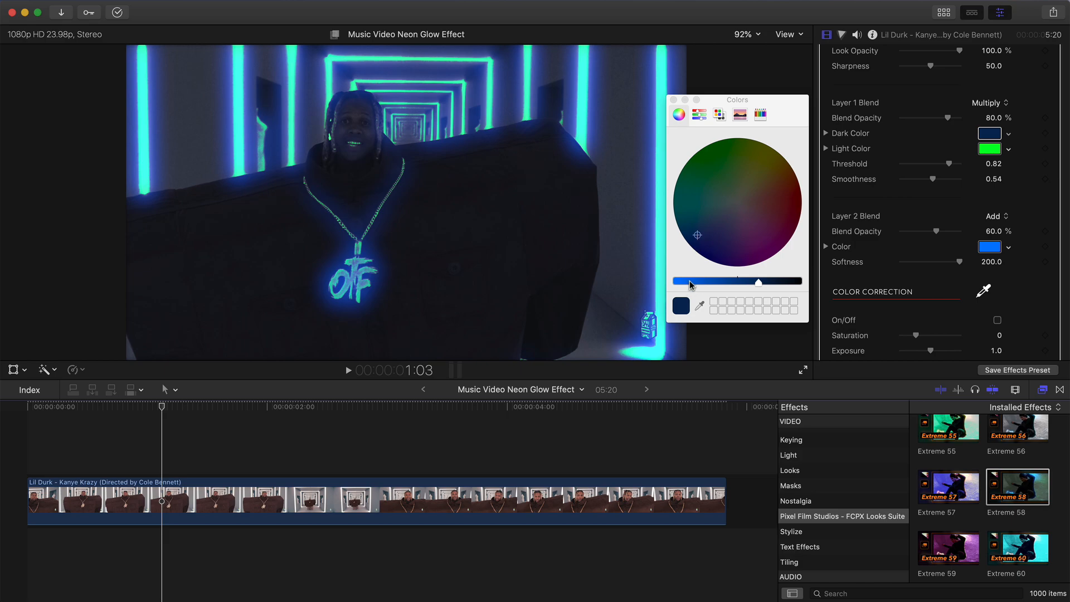
pyautogui.moveTo(749, 283); pyautogui.dragTo(680, 285)
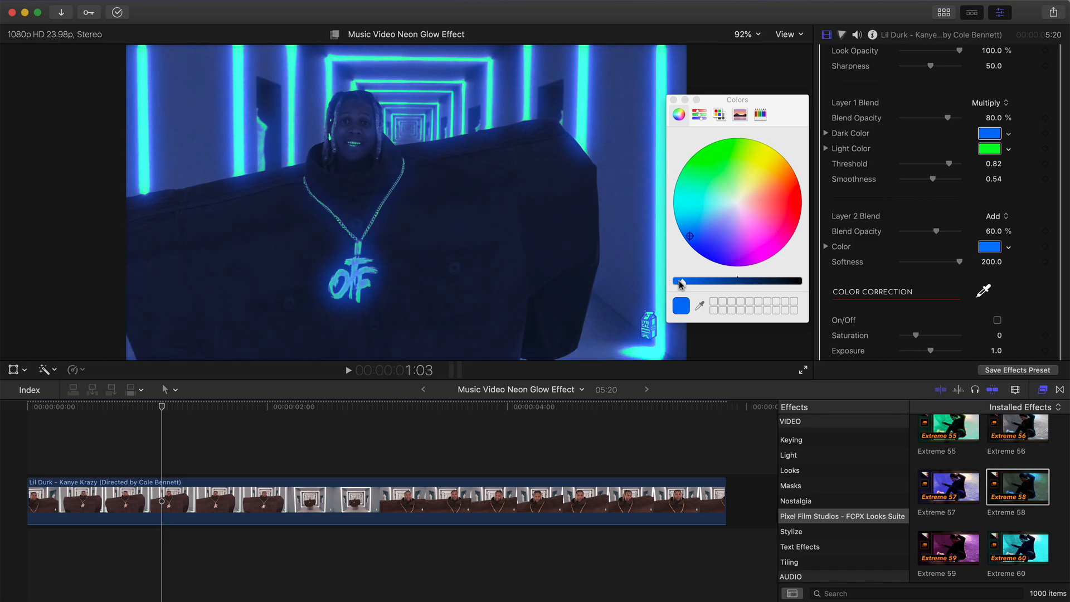
pyautogui.click(673, 99)
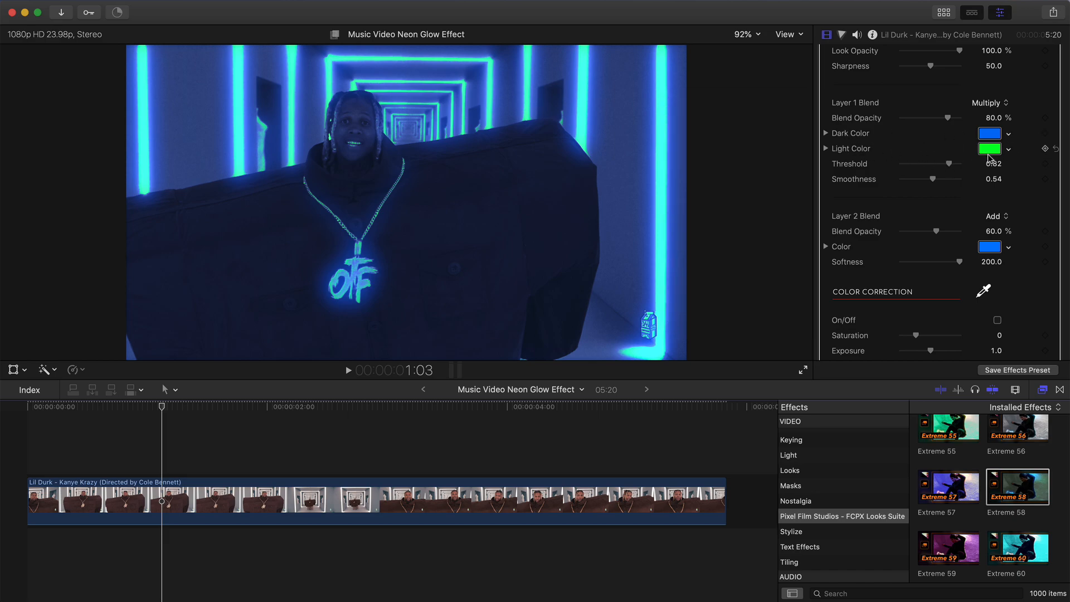
# Step: Try pale green and yellow for the Layer 1 Light Color, settle on bright magenta, and play the clip
pyautogui.click(988, 154)
pyautogui.moveTo(727, 160); pyautogui.dragTo(734, 195)
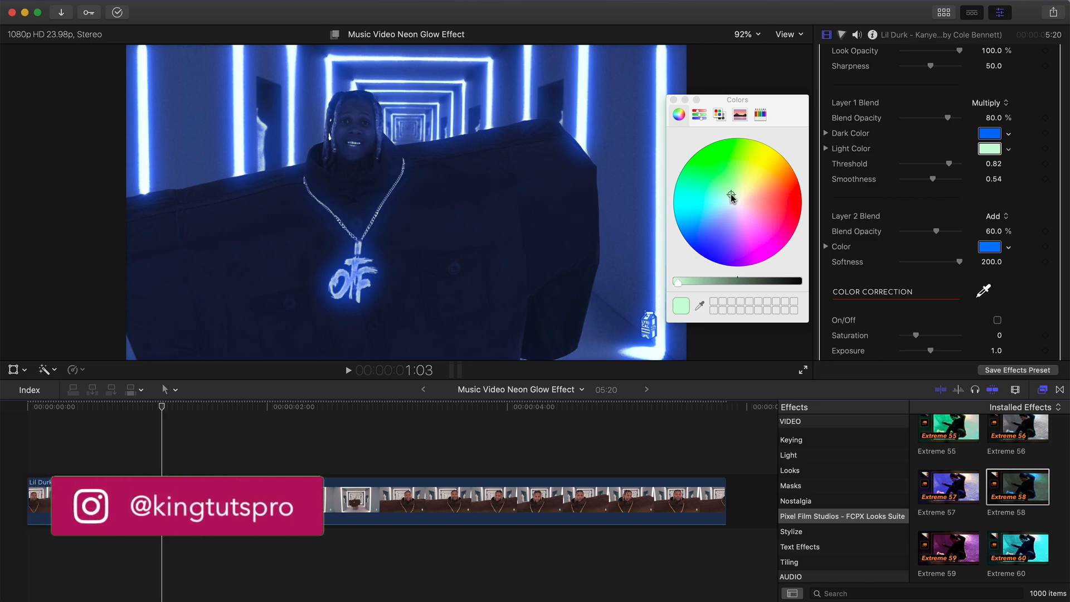
pyautogui.moveTo(731, 198); pyautogui.dragTo(767, 173)
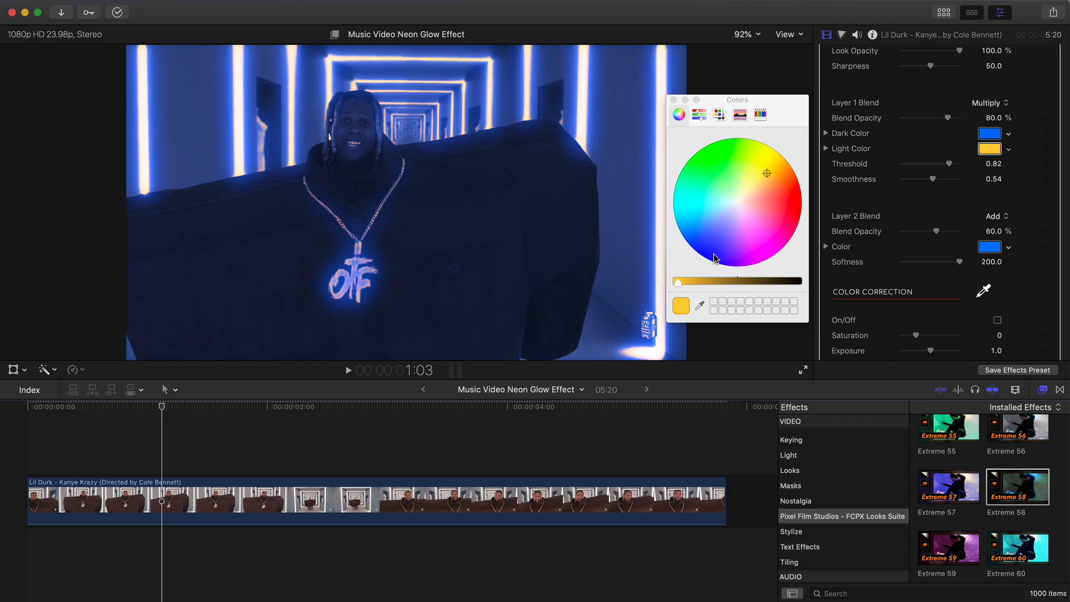
pyautogui.moveTo(686, 283)
pyautogui.mouseDown()
pyautogui.moveTo(794, 282)
pyautogui.moveTo(676, 282)
pyautogui.mouseUp()
pyautogui.moveTo(751, 158); pyautogui.dragTo(767, 251)
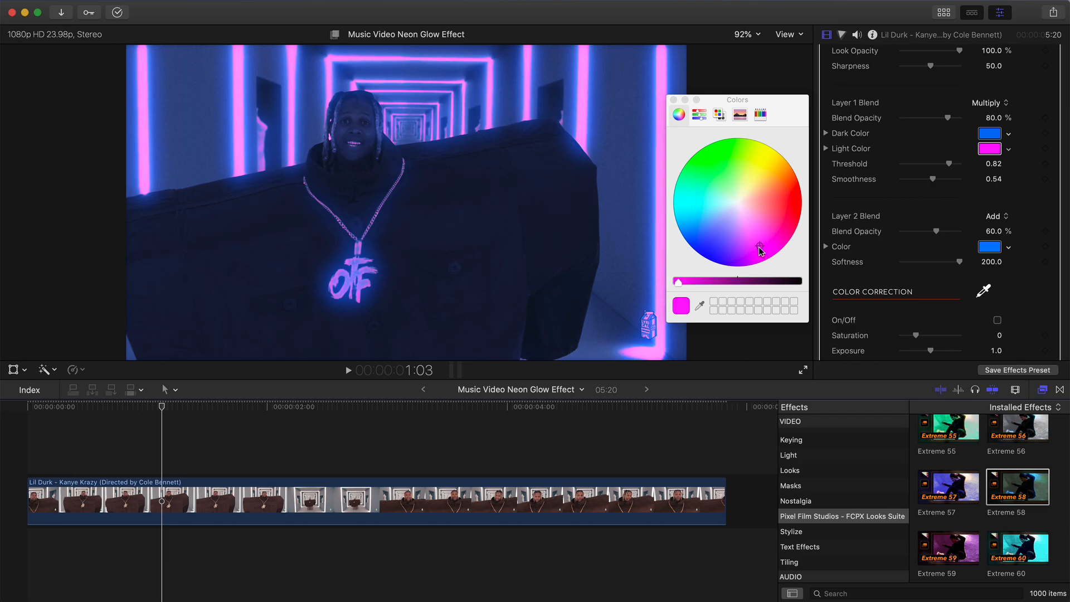
pyautogui.click(674, 101)
pyautogui.press('space')
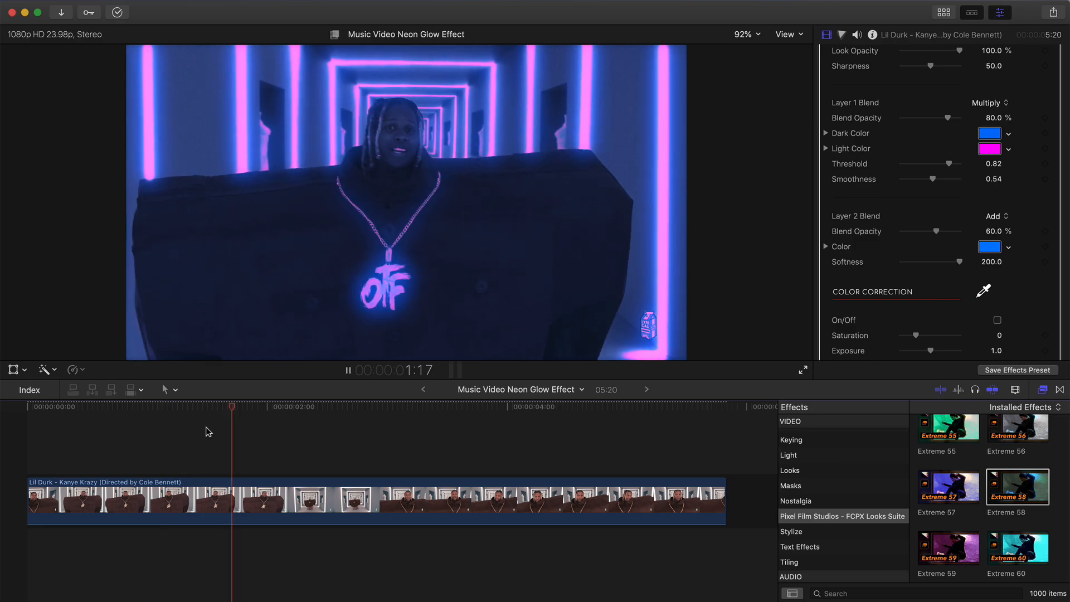
pyautogui.press('space')
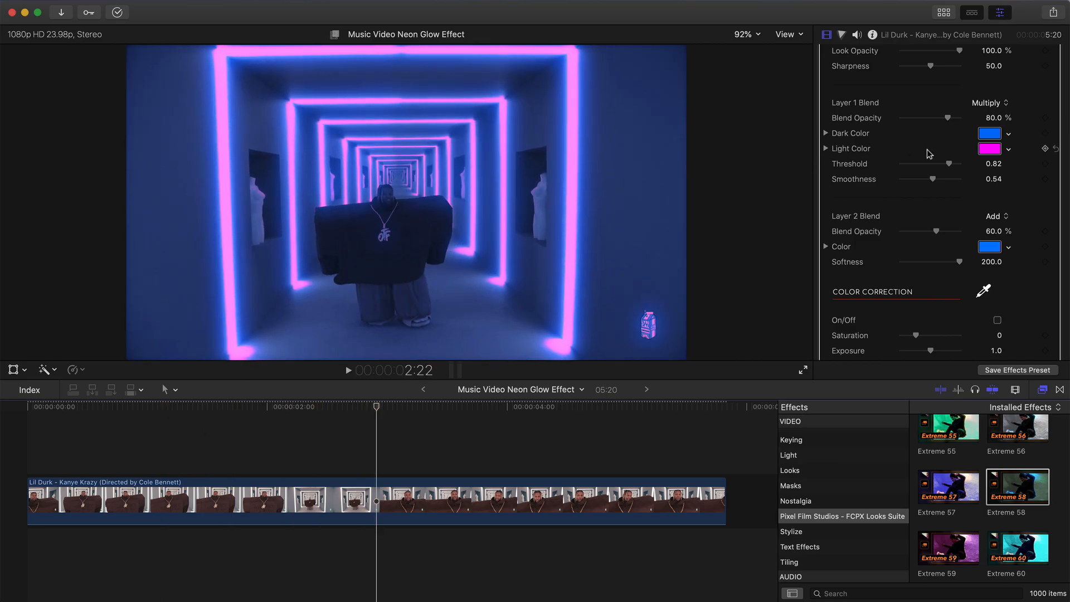
# Step: Enable the Bad Film effect on the clip and play from about 1:10 to check the combined look
pyautogui.scroll(8, 927, 150)
pyautogui.click(826, 73)
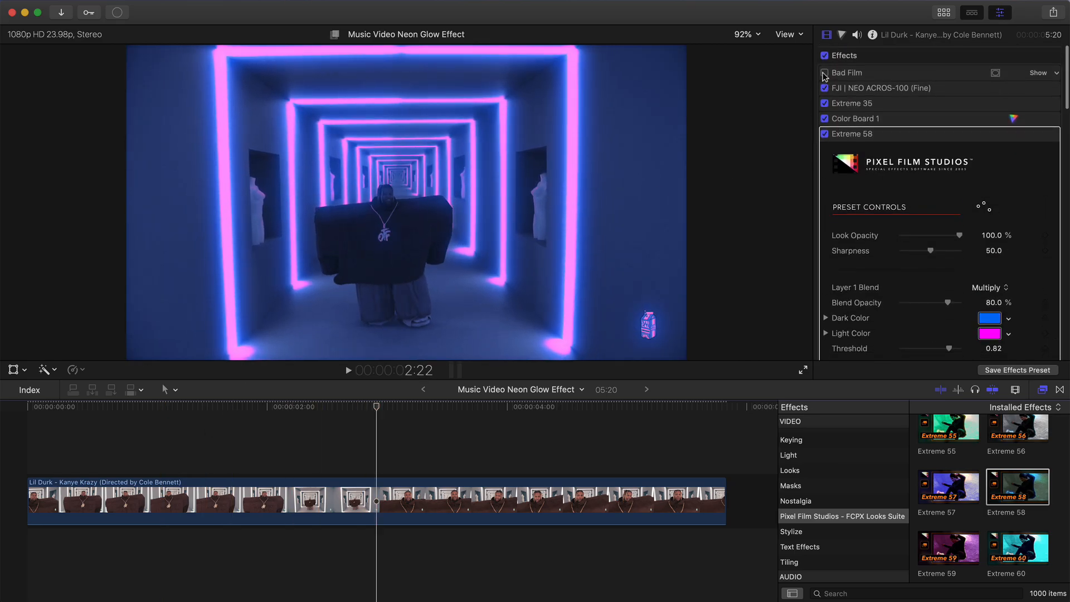
pyautogui.click(825, 73)
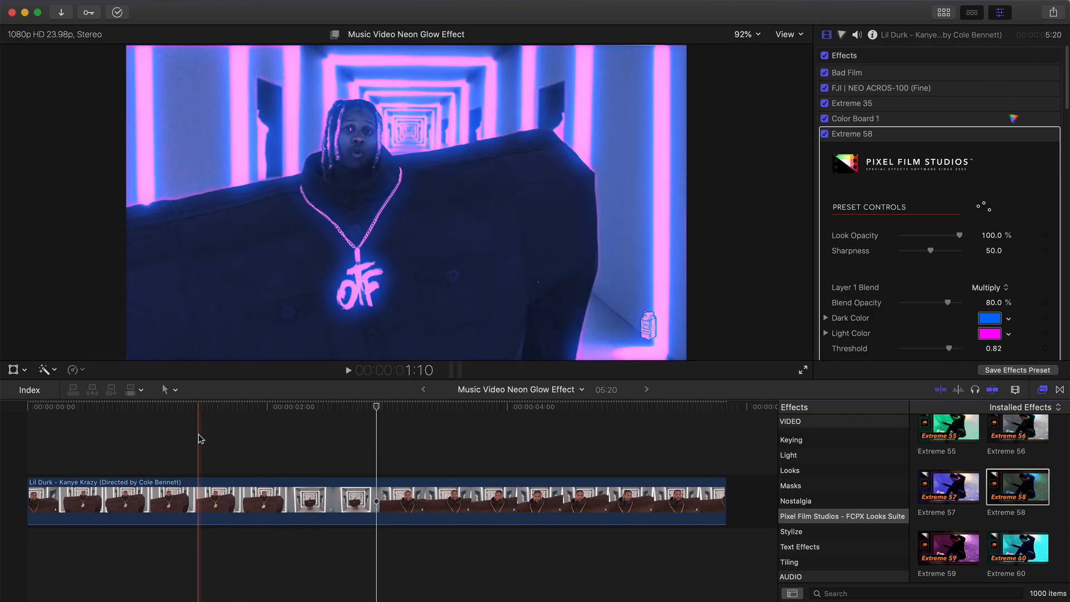
pyautogui.press('space')
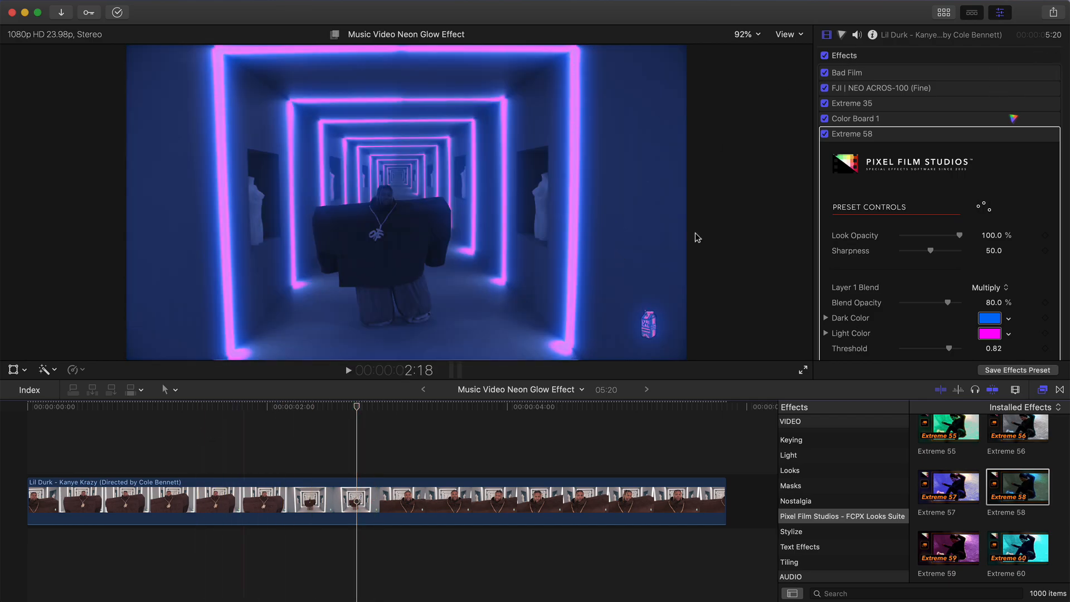
# Step: Set the Layer 1 Threshold of Extreme 58 to 0.88 and its Smoothness to 0.54
pyautogui.scroll(-5, 910, 259)
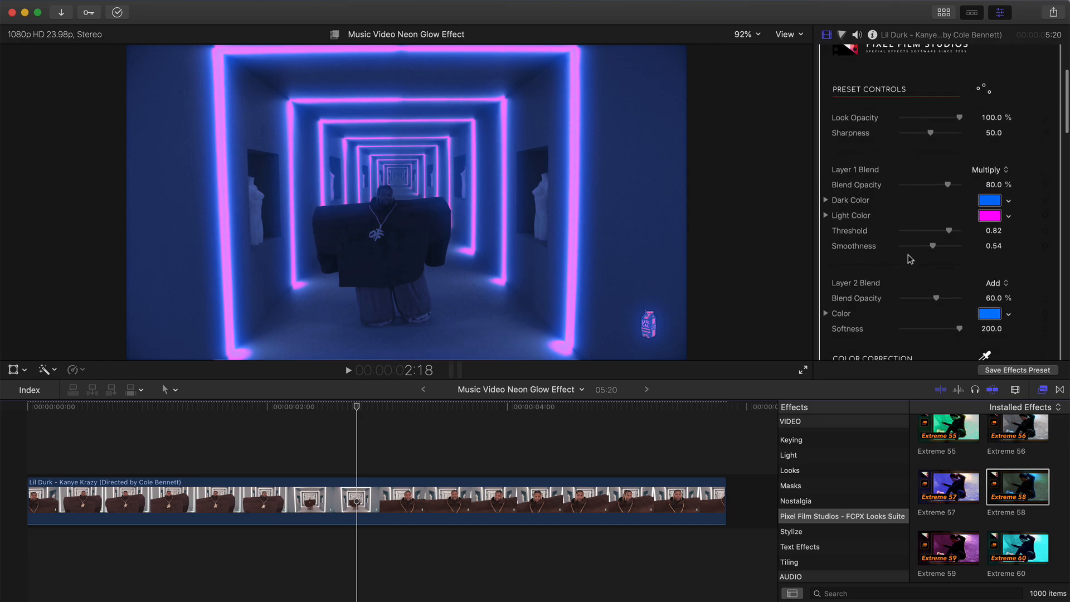
pyautogui.scroll(-2, 915, 240)
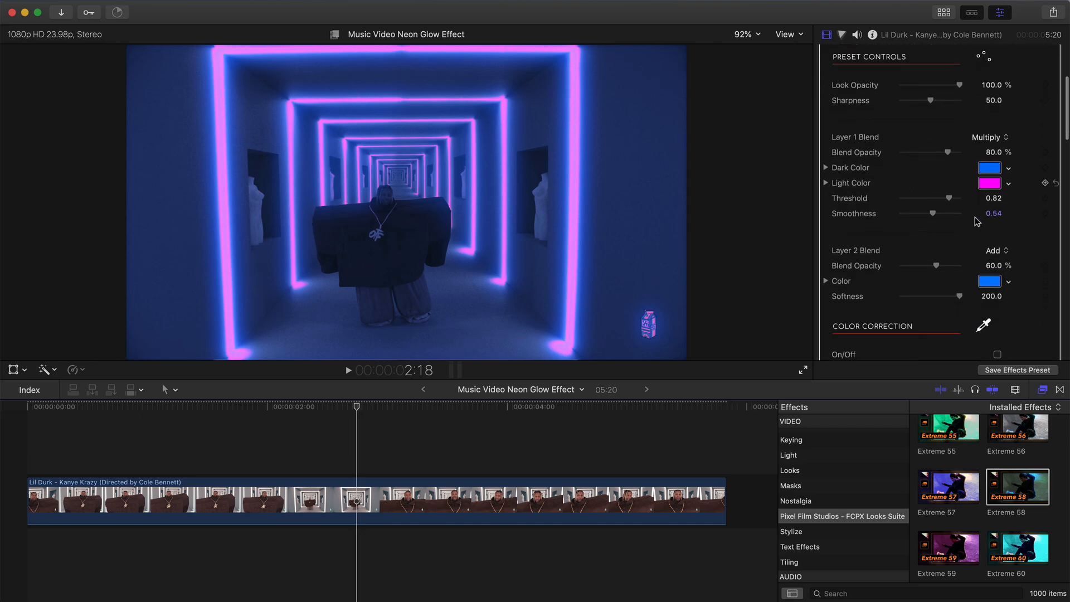
pyautogui.moveTo(950, 196); pyautogui.dragTo(925, 198)
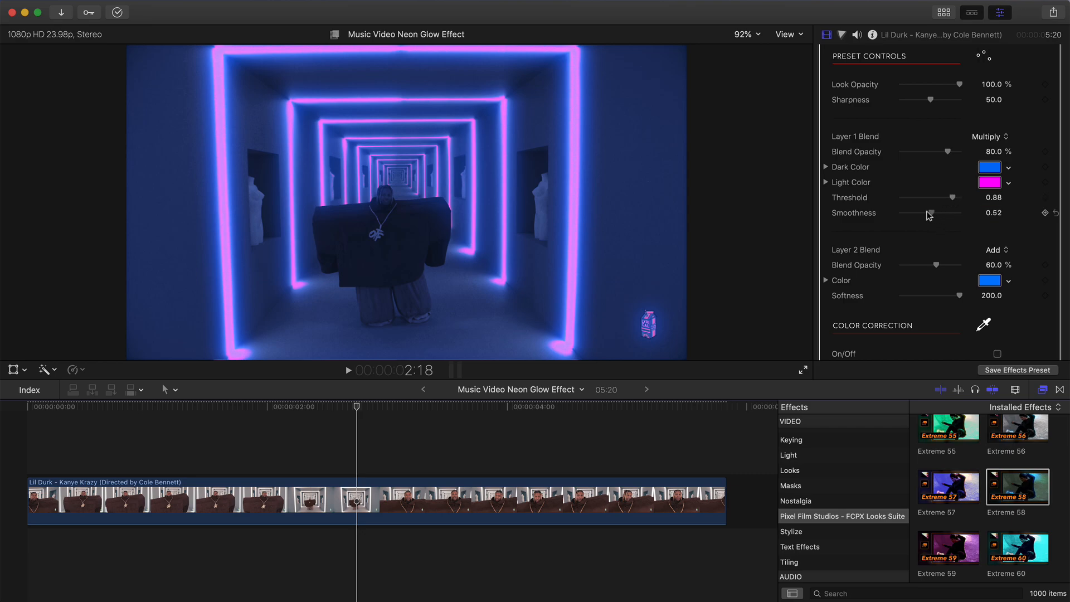
pyautogui.moveTo(929, 216)
pyautogui.mouseDown()
pyautogui.moveTo(941, 212)
pyautogui.moveTo(917, 211)
pyautogui.moveTo(936, 211)
pyautogui.mouseUp()
# Step: Set the Layer 2 Blend Opacity of Extreme 58 to 61.98% and its glow Color to bright magenta
pyautogui.scroll(-3, 912, 230)
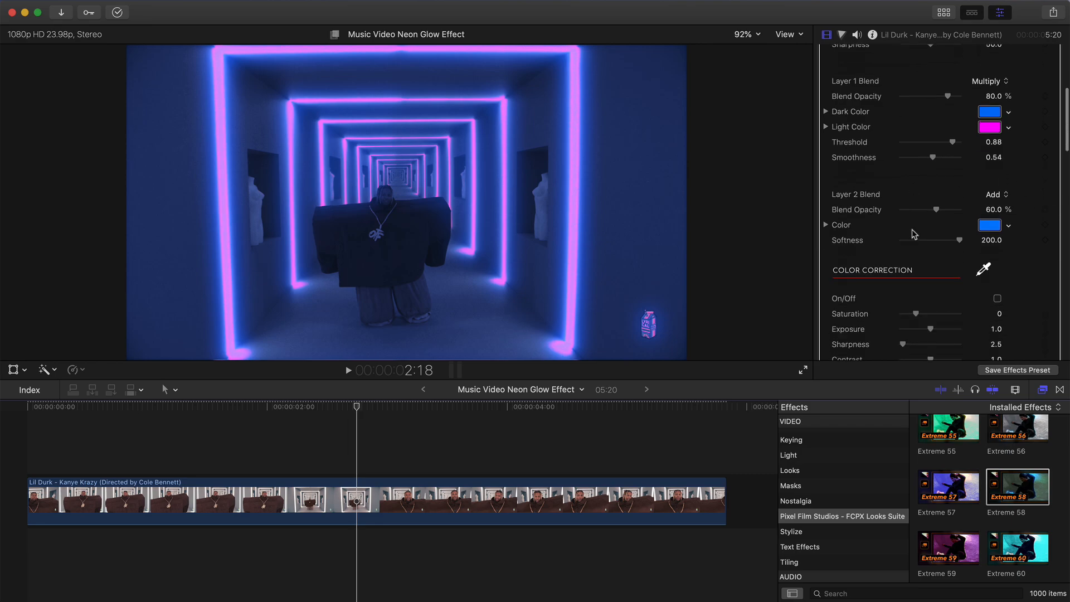
pyautogui.scroll(-1, 914, 234)
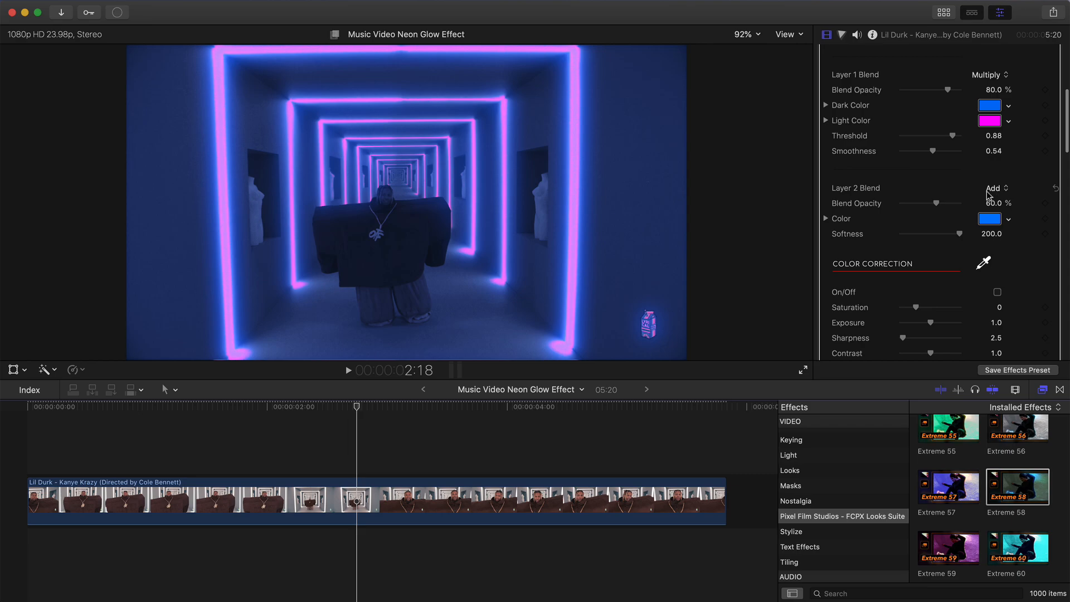
pyautogui.moveTo(939, 206)
pyautogui.mouseDown()
pyautogui.moveTo(901, 204)
pyautogui.moveTo(948, 204)
pyautogui.moveTo(929, 205)
pyautogui.mouseUp()
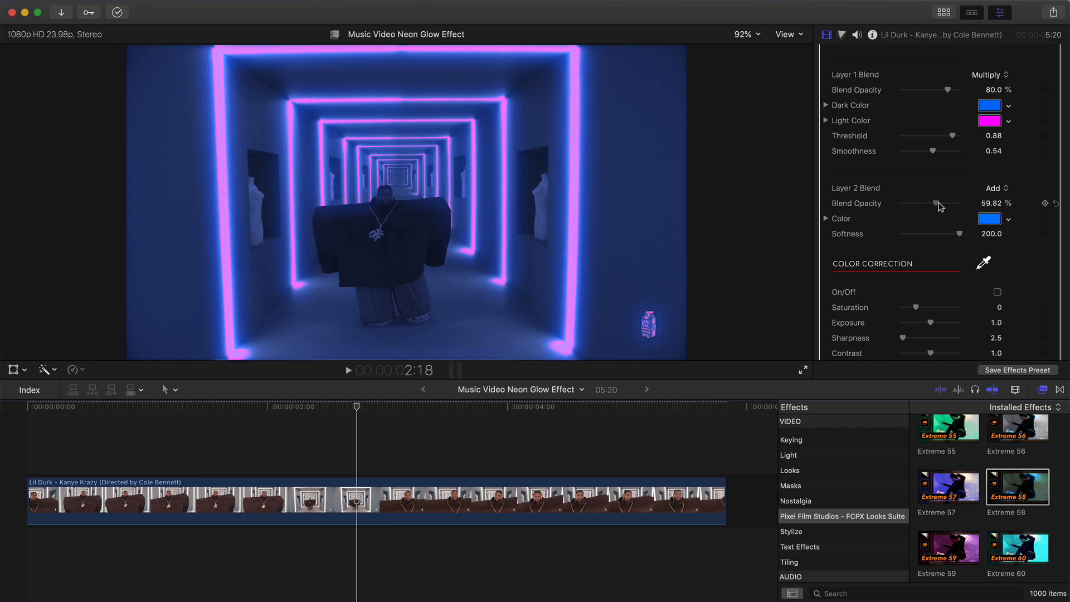
pyautogui.click(989, 219)
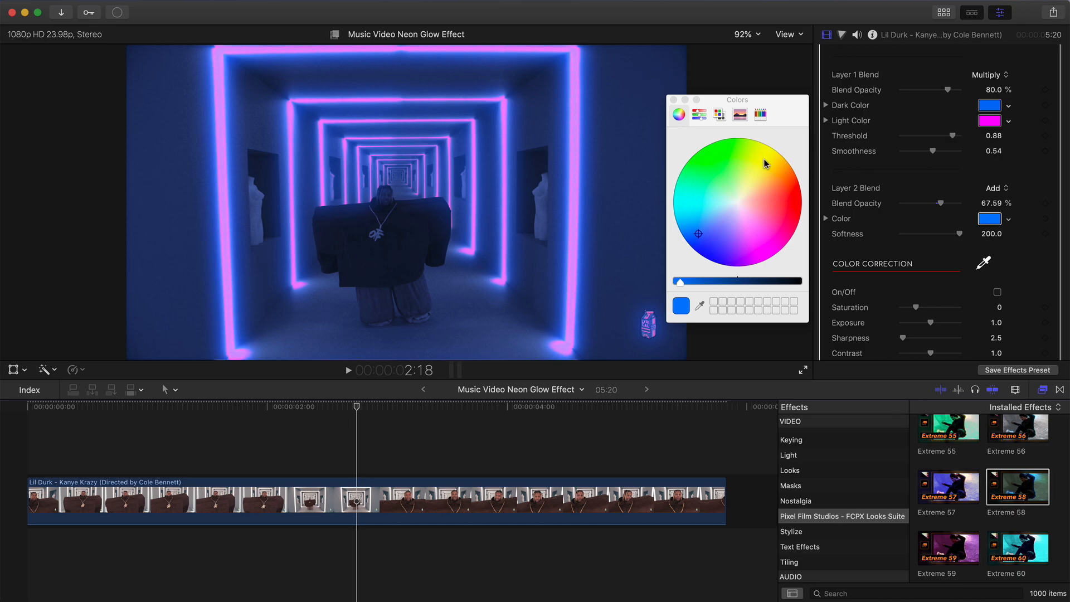
pyautogui.moveTo(699, 237); pyautogui.dragTo(676, 285)
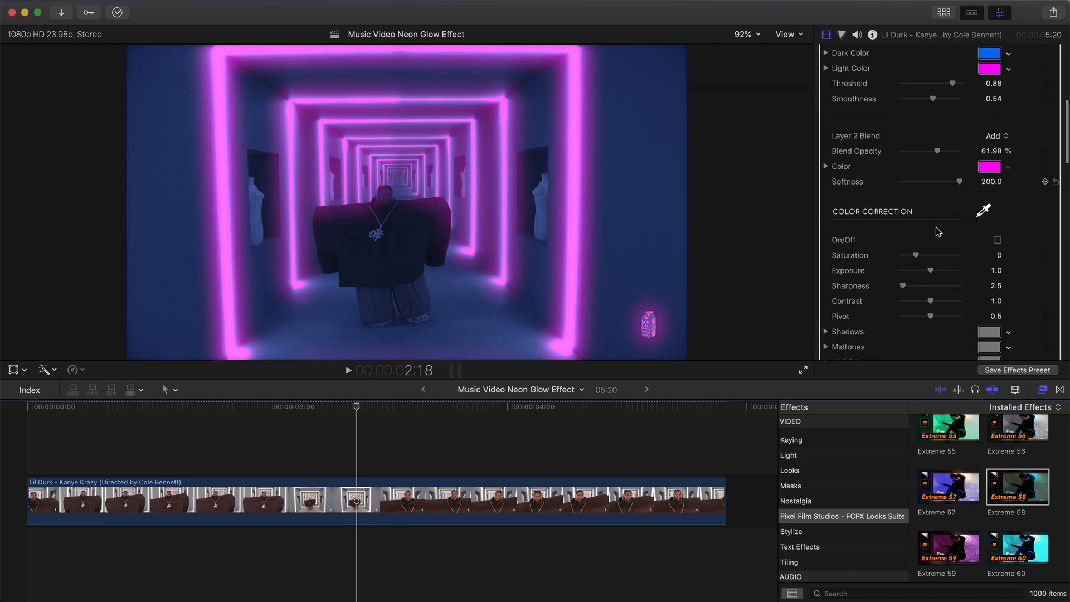
pyautogui.scroll(-2, 935, 226)
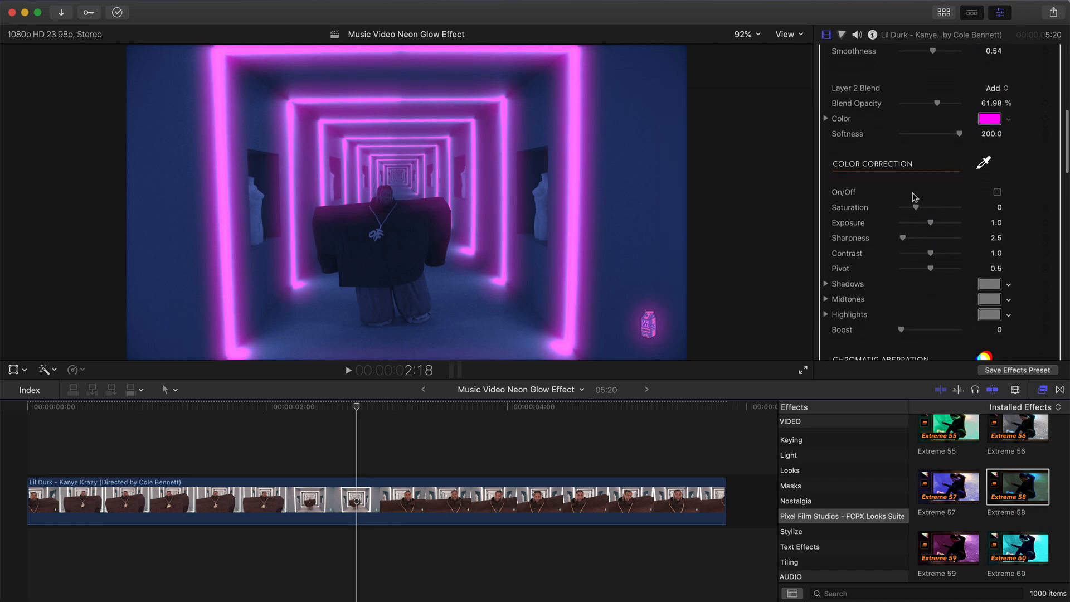
# Step: Enable Color Correction in Extreme 58, set Saturation to 0.21 and Exposure to 1.16, and check the frame at 0:22
pyautogui.click(998, 192)
pyautogui.scroll(-2, 973, 179)
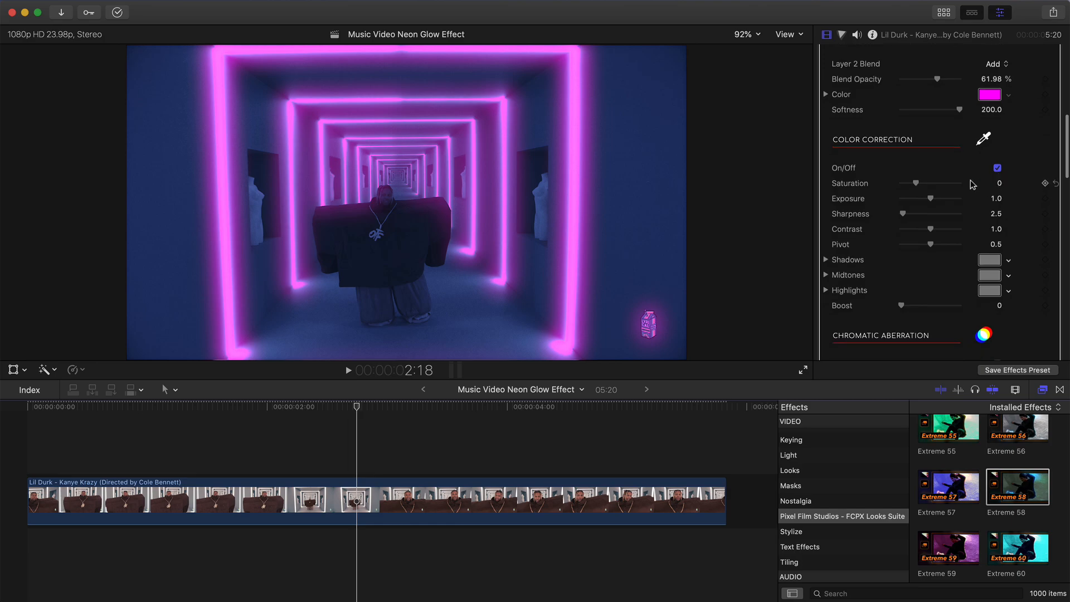
pyautogui.moveTo(917, 178); pyautogui.dragTo(917, 179)
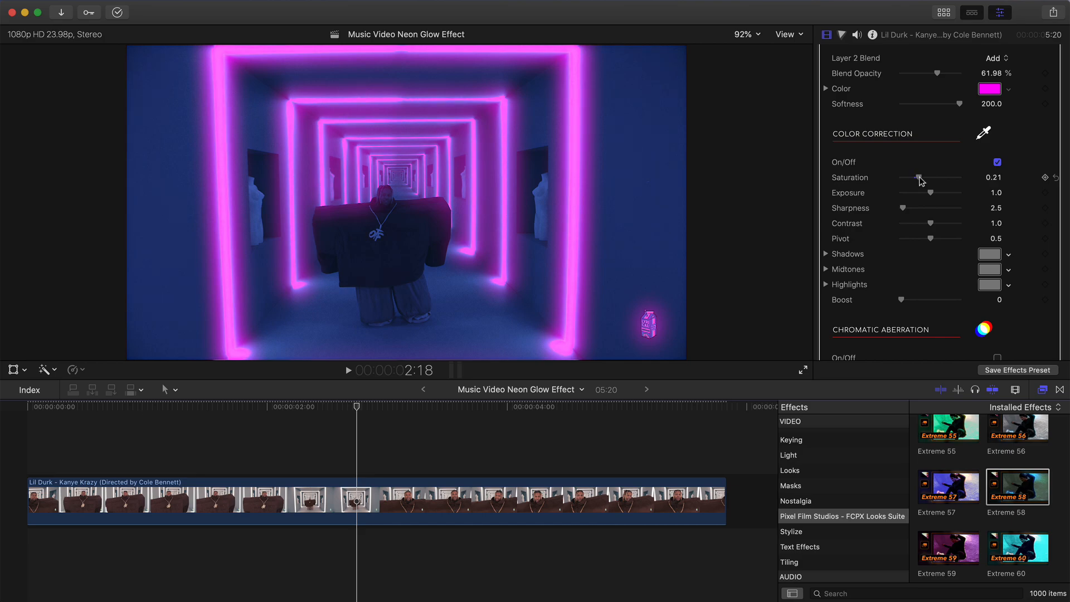
pyautogui.moveTo(933, 194); pyautogui.dragTo(936, 192)
pyautogui.click(136, 413)
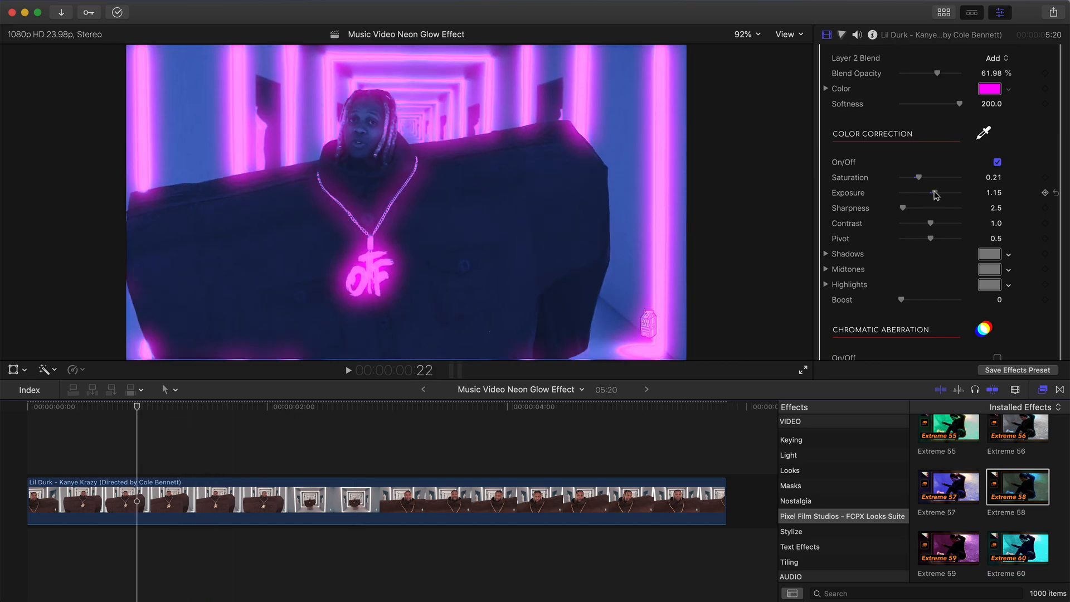
# Step: Disable the Bad Film effect, and set the Extreme 58 Color Correction Sharpness to 0 and Contrast to 0.99
pyautogui.scroll(10, 935, 195)
pyautogui.click(825, 73)
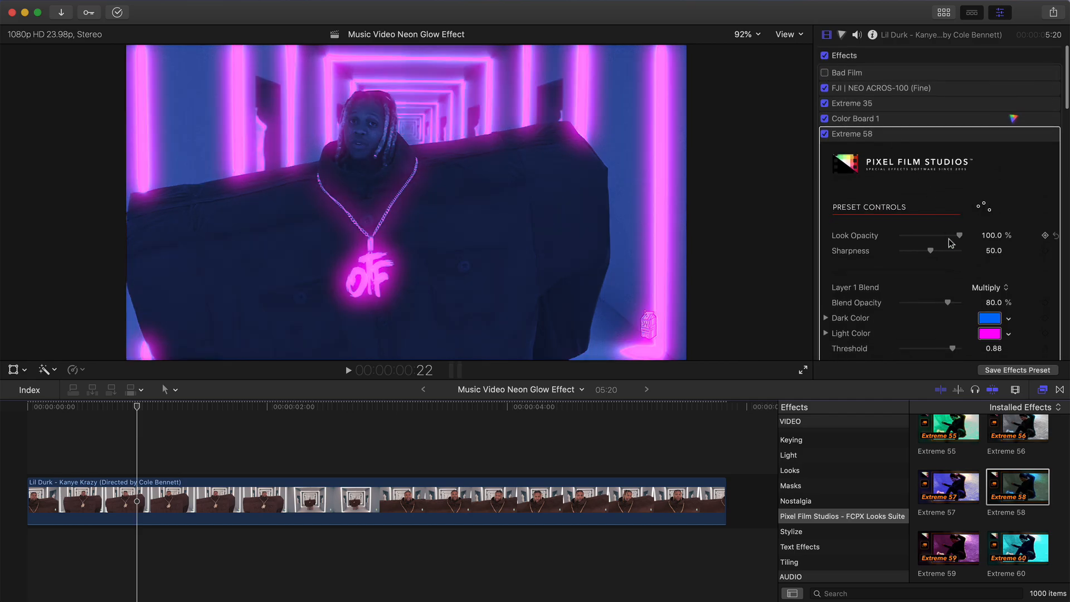
pyautogui.scroll(-10, 949, 239)
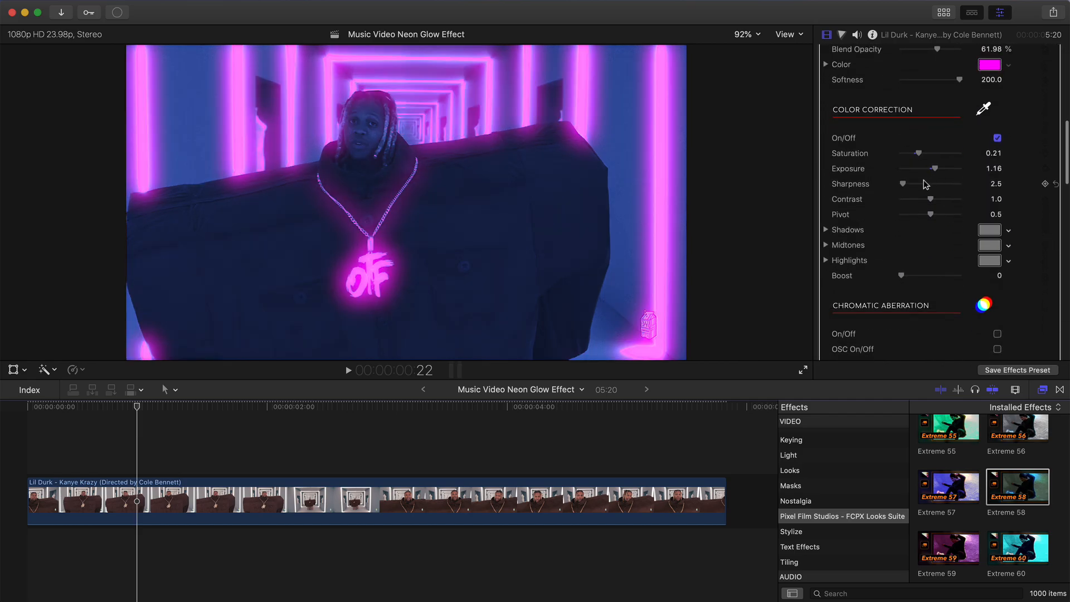
pyautogui.moveTo(904, 184); pyautogui.dragTo(869, 187)
pyautogui.moveTo(933, 201); pyautogui.dragTo(931, 202)
# Step: Try an olive tint for the Color Correction Shadows, reset it, and test the Boost setting
pyautogui.scroll(-1, 933, 241)
pyautogui.click(984, 217)
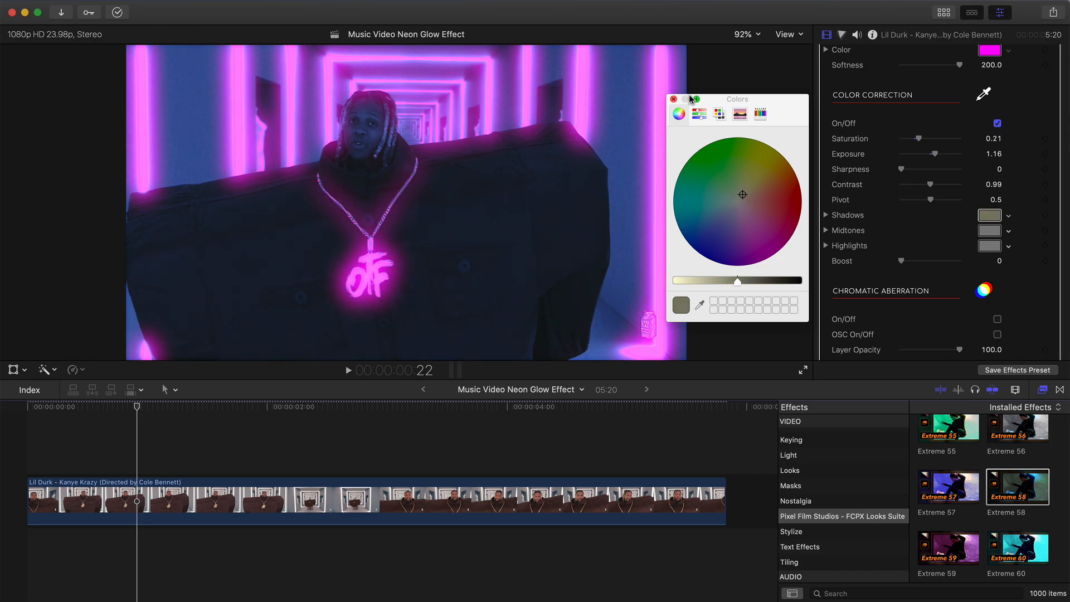
pyautogui.click(674, 99)
pyautogui.click(1057, 216)
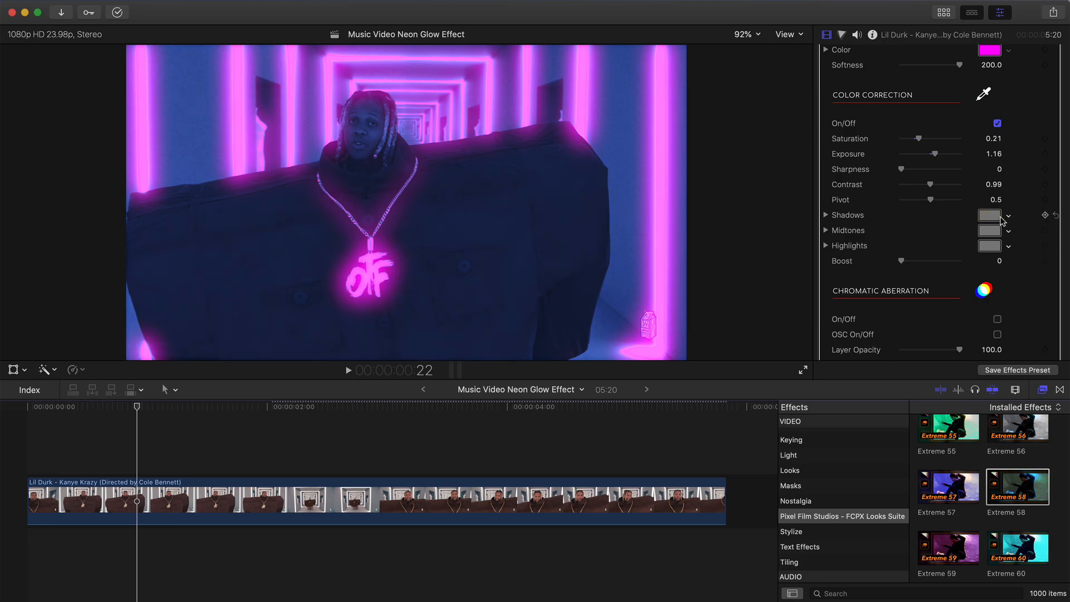
pyautogui.scroll(-1, 938, 290)
pyautogui.moveTo(901, 233)
pyautogui.mouseDown()
pyautogui.moveTo(915, 234)
pyautogui.moveTo(896, 239)
pyautogui.mouseUp()
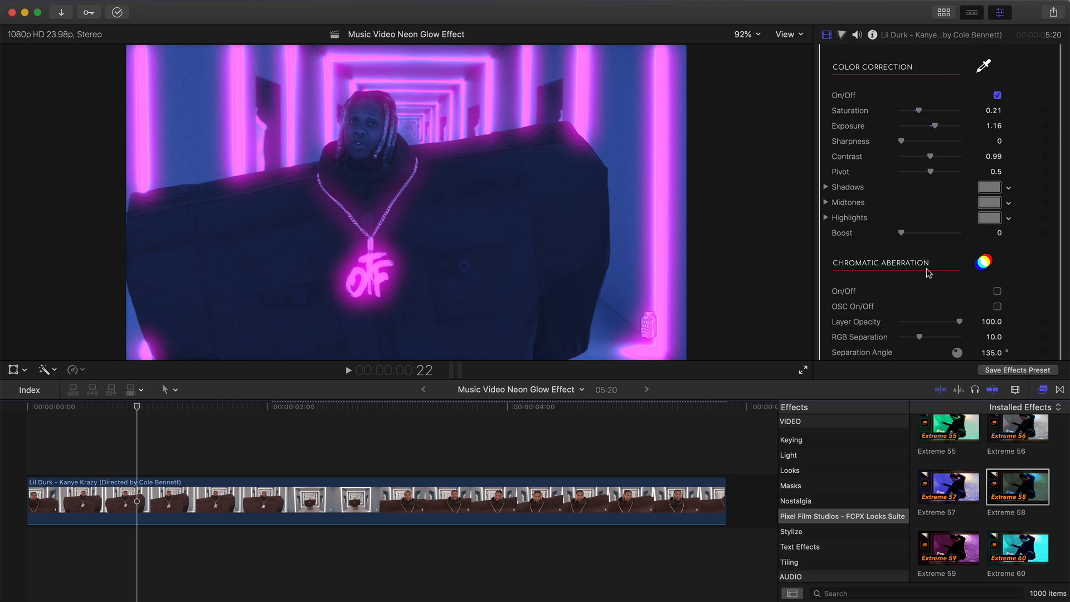
# Step: Preview the Chromatic Aberration of Extreme 58, turn on its Blur Controls, and lower the Blur Amount
pyautogui.scroll(-3, 927, 269)
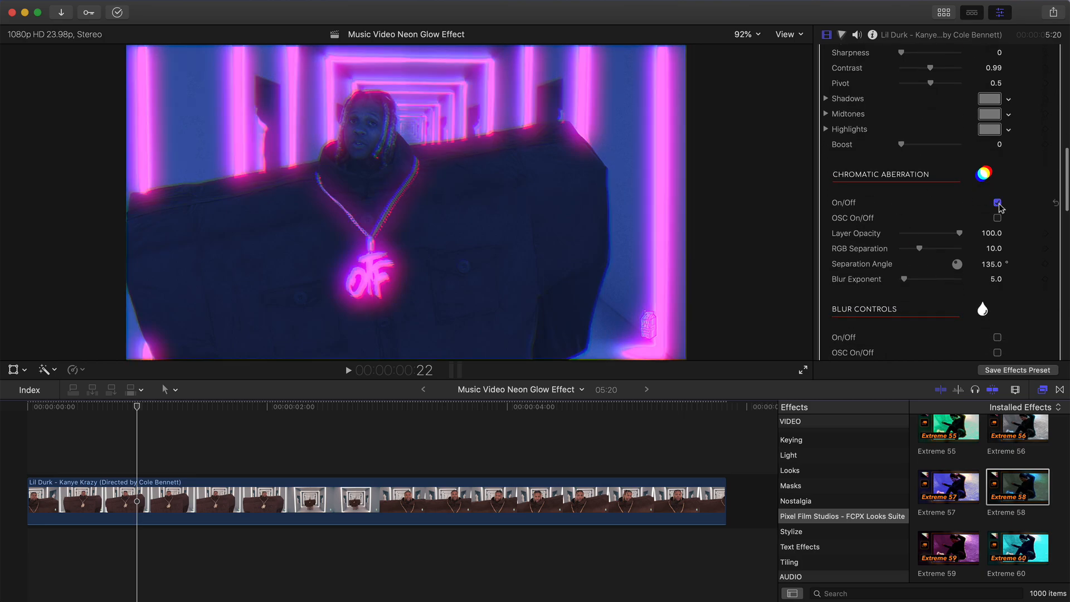
pyautogui.scroll(-4, 907, 207)
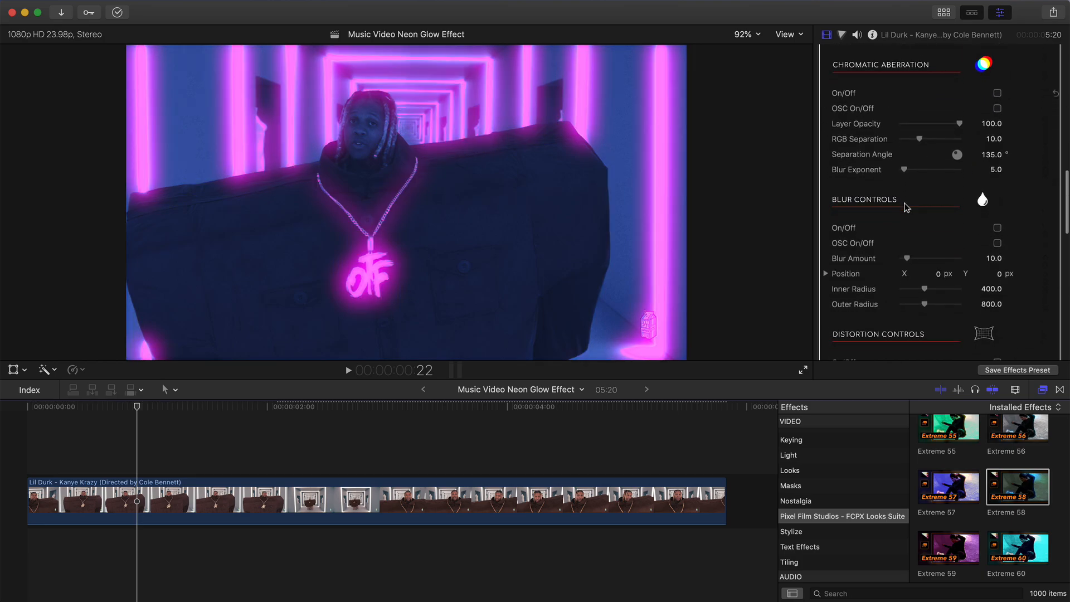
pyautogui.click(994, 230)
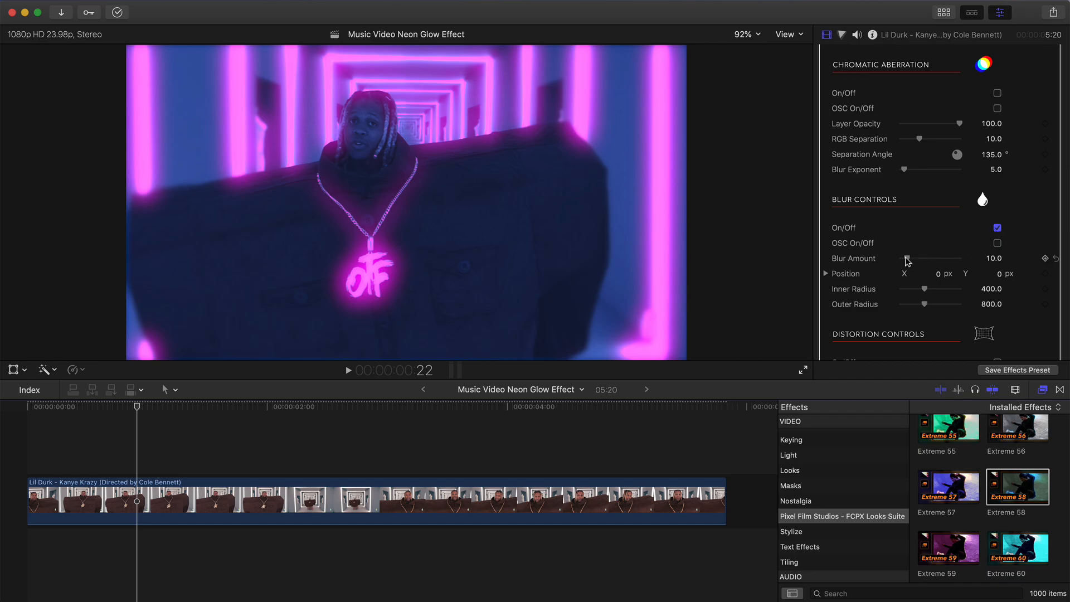
pyautogui.moveTo(904, 259); pyautogui.dragTo(901, 260)
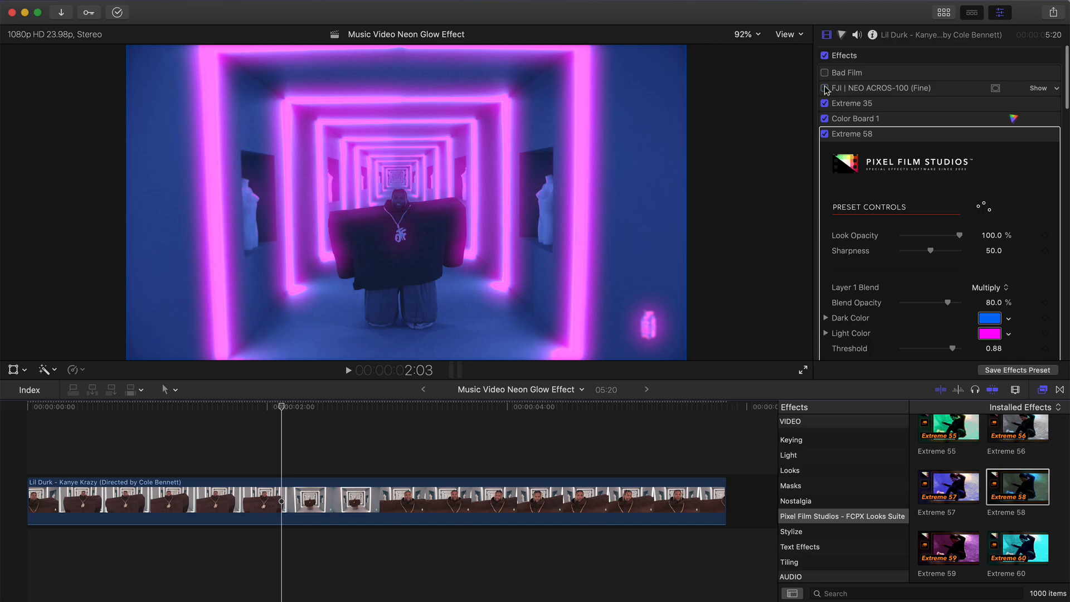
# Step: Compare the clip with and without FJI | NEO ACROS-100 (Fine) at several frames, and leave that effect disabled
pyautogui.click(825, 89)
pyautogui.click(826, 90)
pyautogui.click(825, 89)
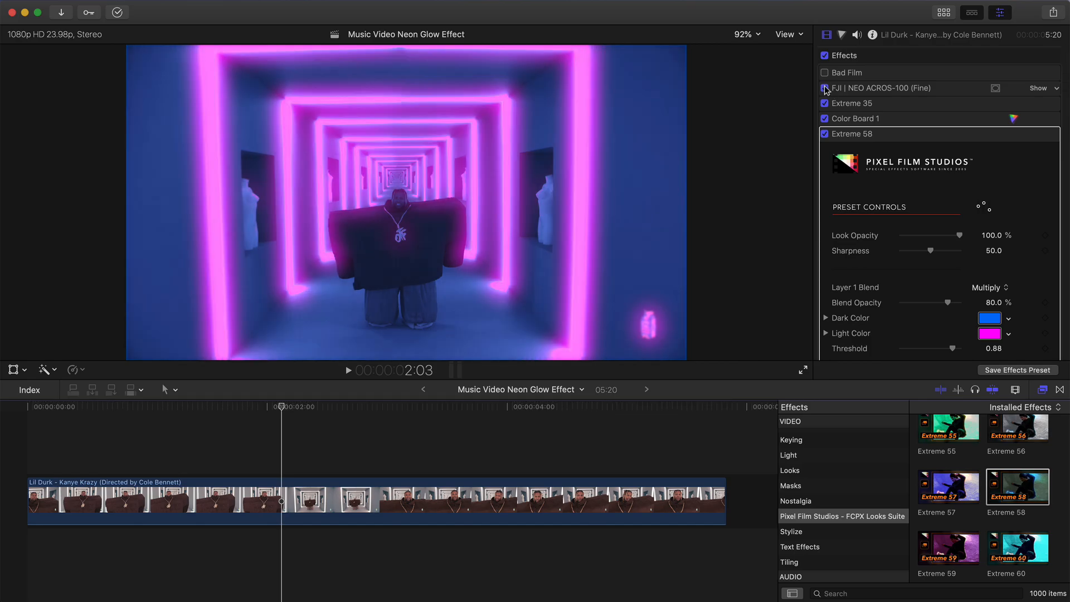
pyautogui.click(825, 89)
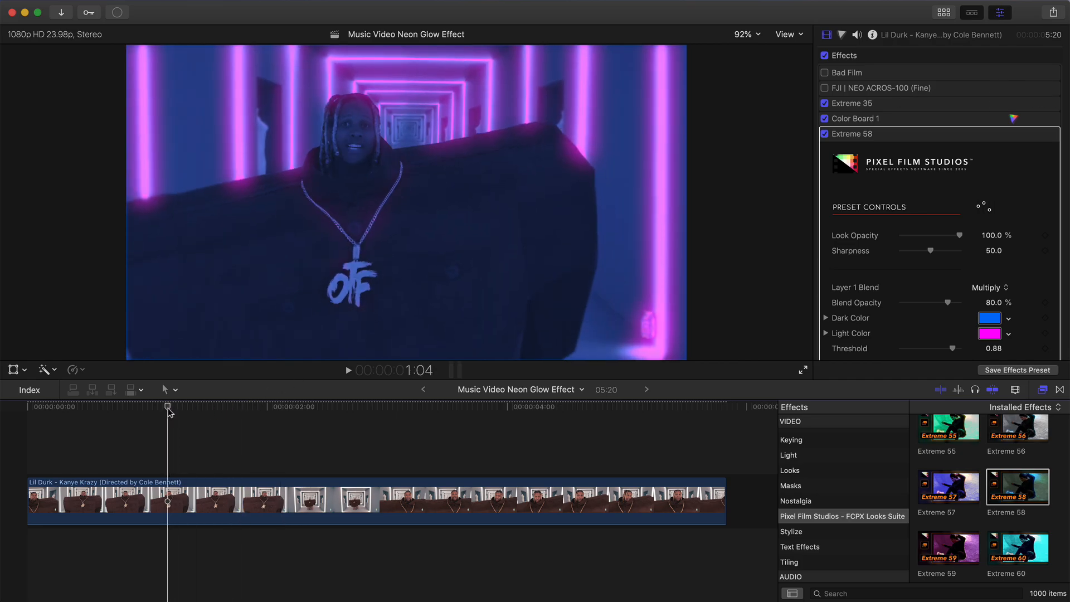
pyautogui.click(68, 428)
pyautogui.click(47, 428)
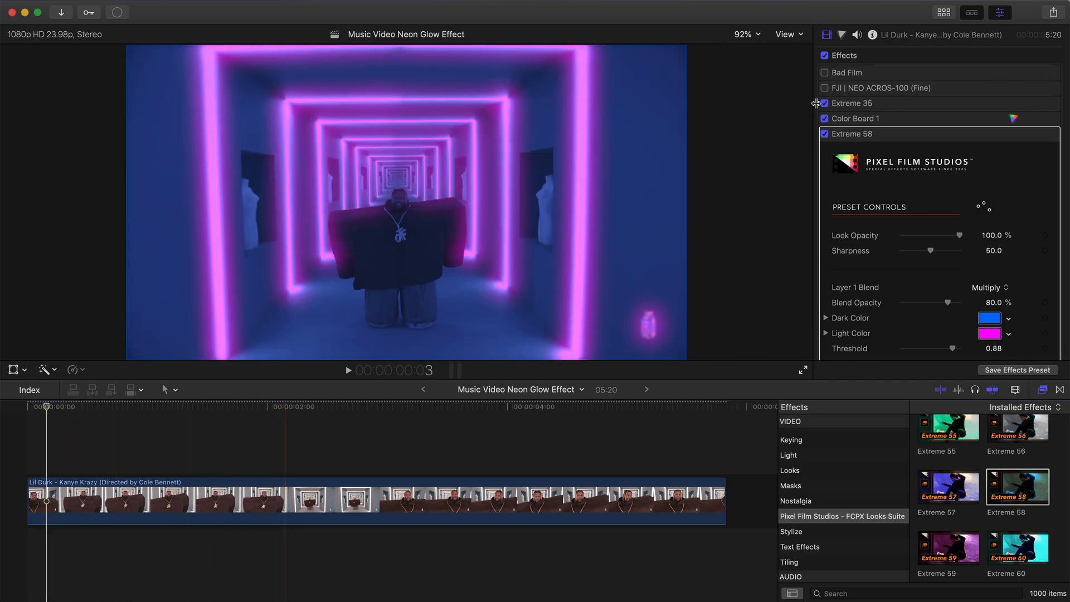
pyautogui.click(825, 89)
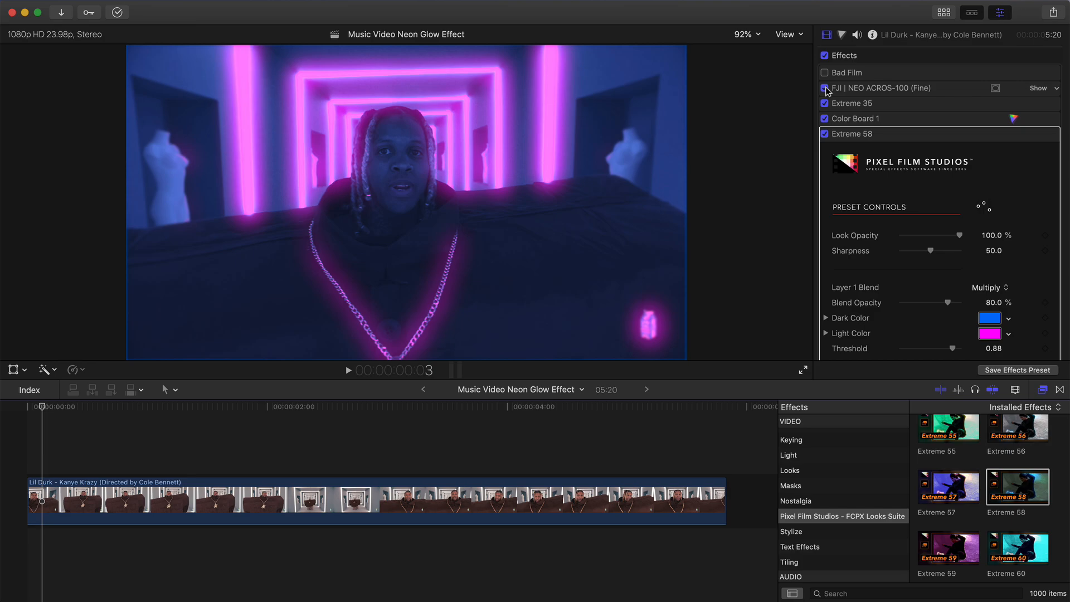
pyautogui.click(825, 88)
pyautogui.click(825, 89)
pyautogui.click(192, 429)
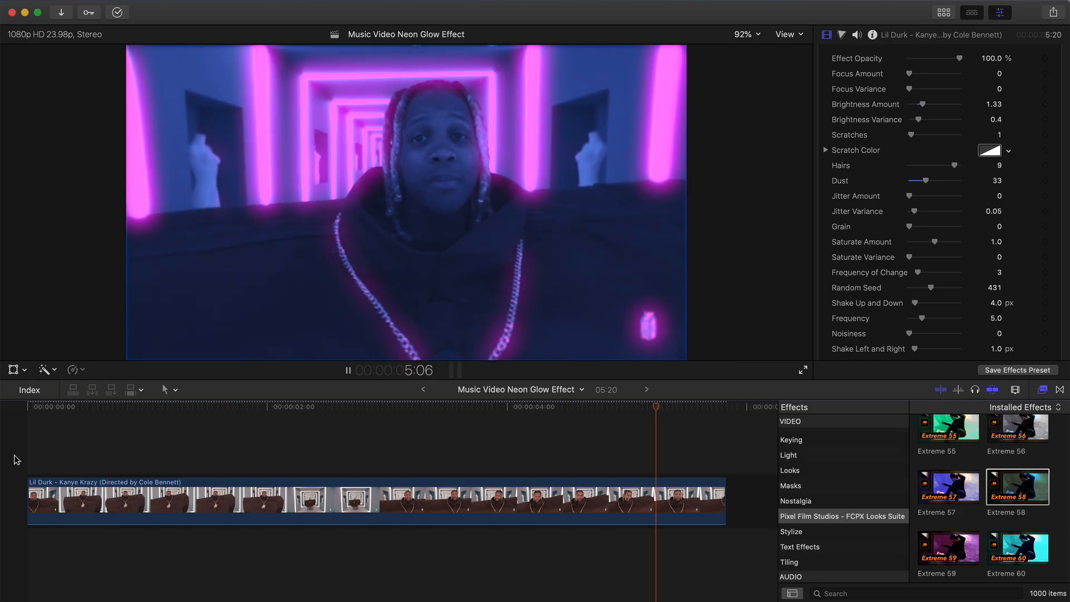
# Step: Place the playhead at 2:04 and collapse the settings of the Bad Film and Extreme 58 effects
pyautogui.click(287, 406)
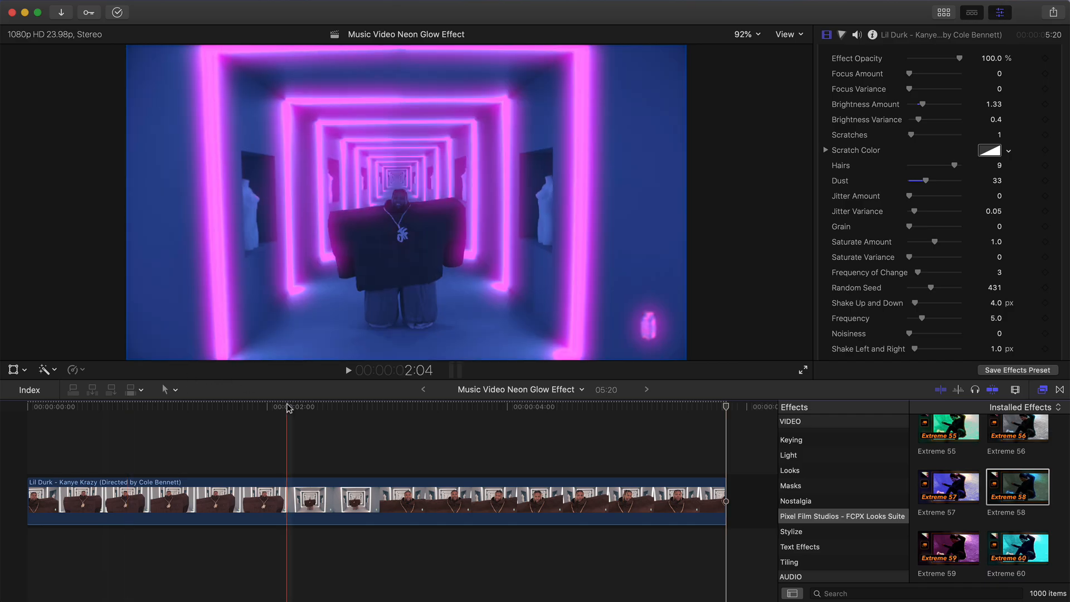
pyautogui.moveTo(289, 410)
pyautogui.mouseDown()
pyautogui.moveTo(218, 410)
pyautogui.moveTo(290, 410)
pyautogui.mouseUp()
pyautogui.scroll(5, 880, 112)
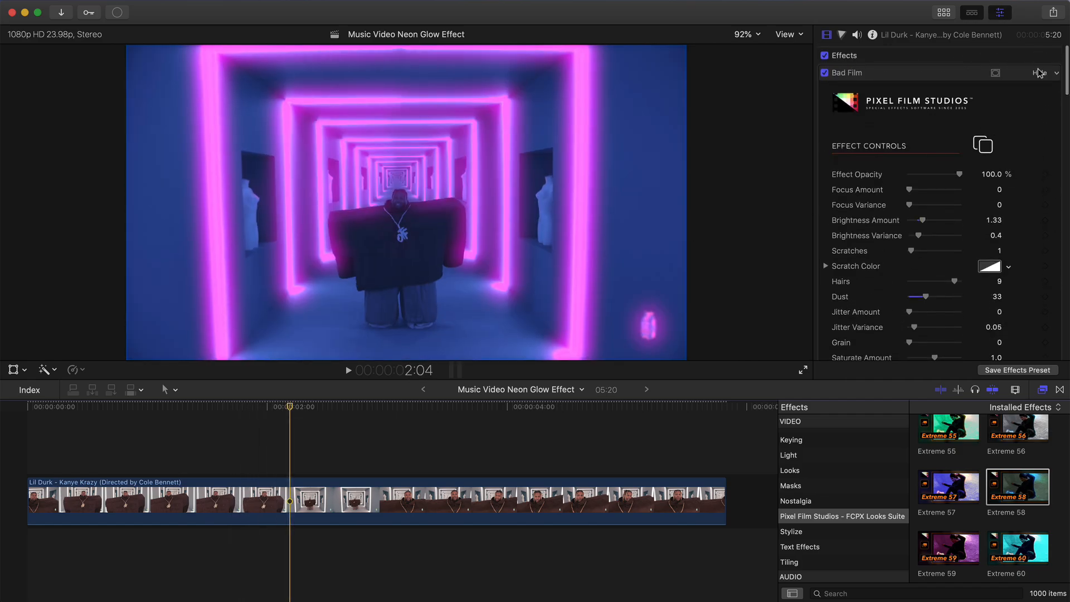
pyautogui.click(1039, 73)
pyautogui.click(1040, 135)
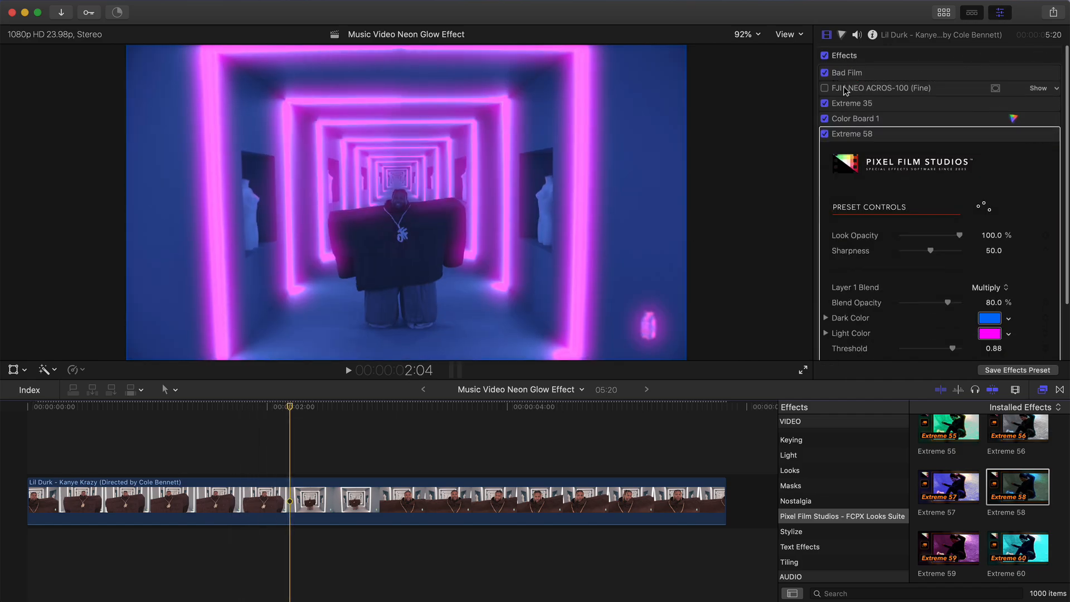
# Step: Compare the original footage with the neon look by switching all effects off and on, leaving them enabled
pyautogui.click(825, 55)
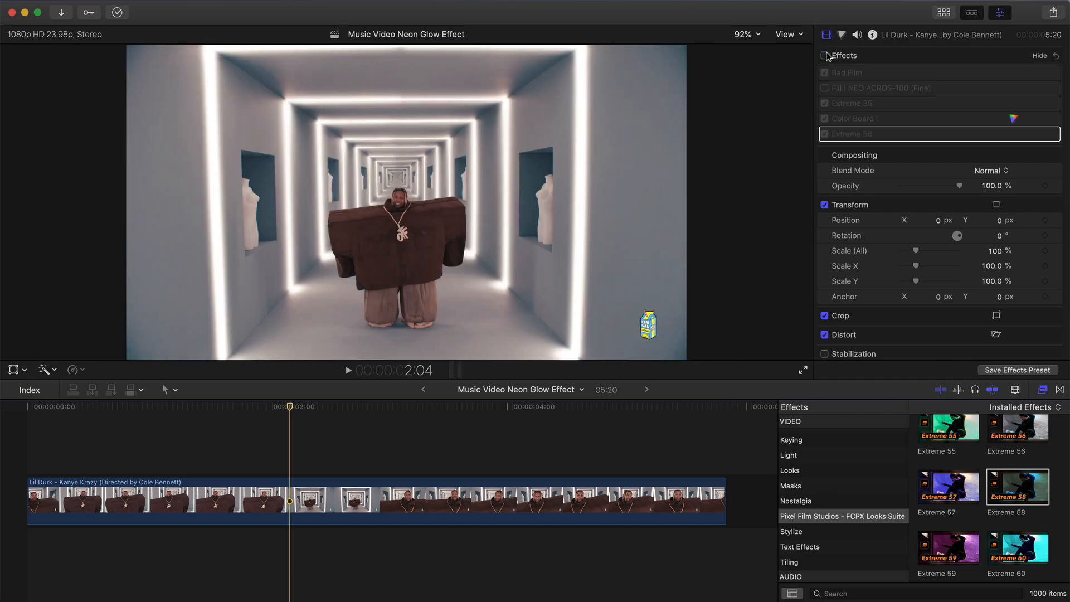
pyautogui.click(826, 55)
pyautogui.click(825, 55)
pyautogui.click(825, 55)
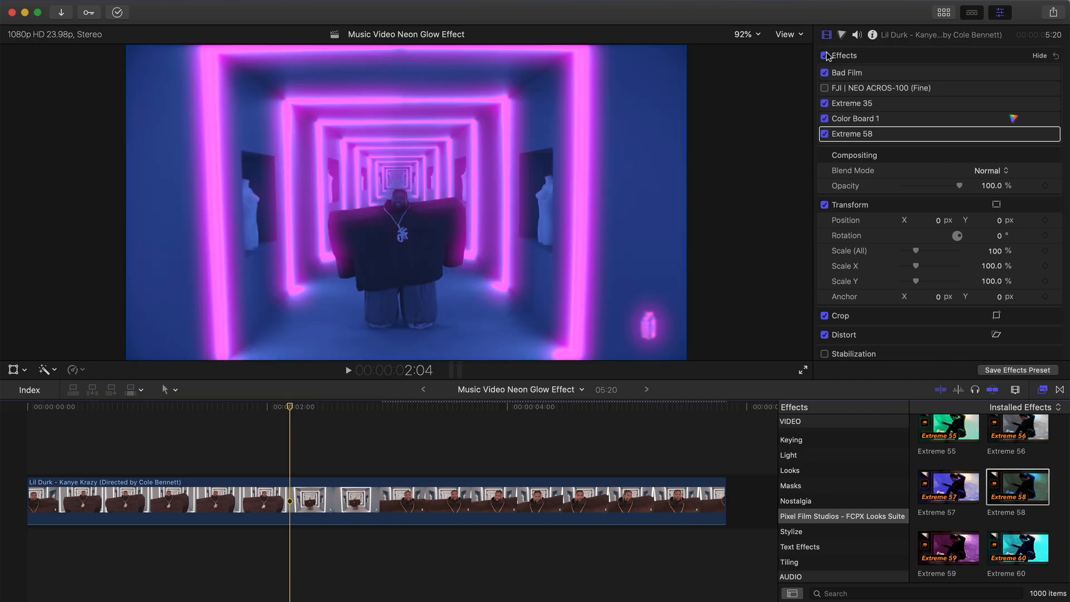
pyautogui.click(826, 56)
pyautogui.click(825, 55)
# Step: Append the videoblocks sports car clip from the media browser after the music video clip, and fit the whole timeline in view
pyautogui.hscroll(3, 524, 491)
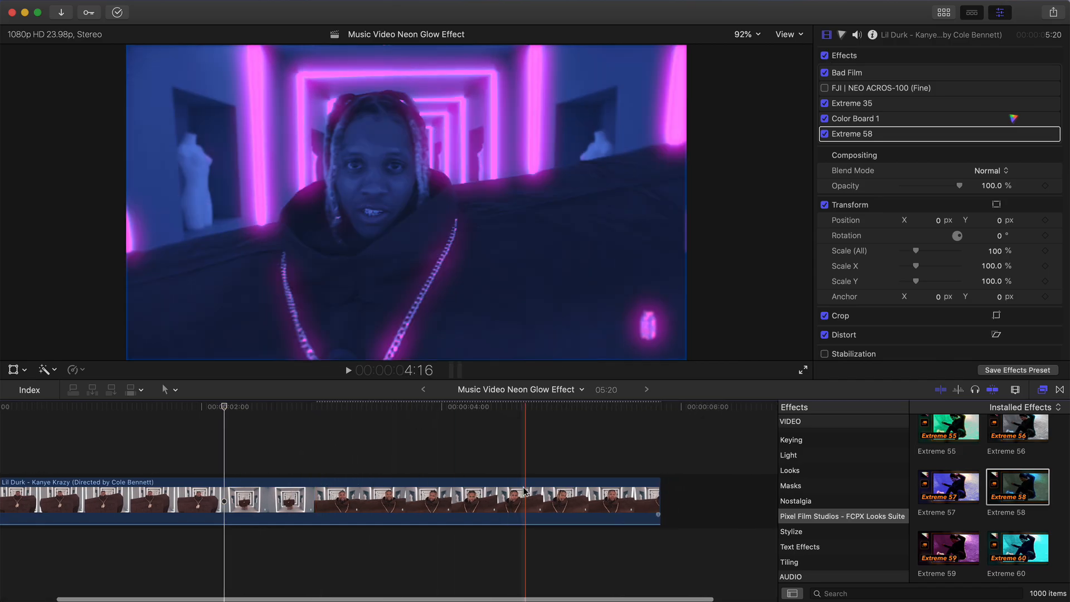
pyautogui.click(525, 492)
pyautogui.click(944, 13)
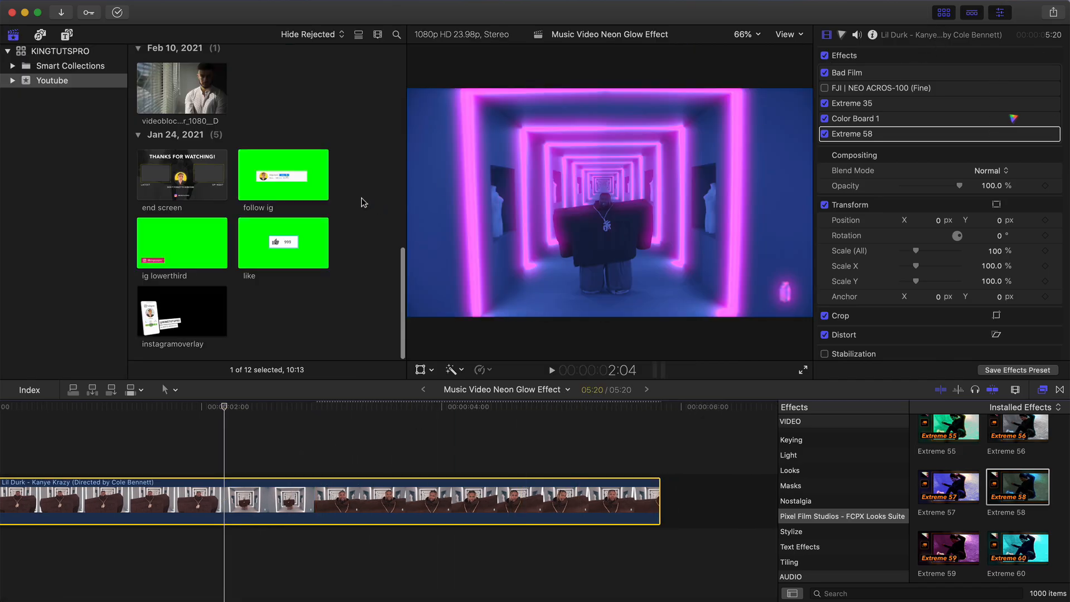
pyautogui.scroll(5, 363, 202)
pyautogui.moveTo(312, 187); pyautogui.dragTo(676, 478)
pyautogui.click(945, 13)
pyautogui.hscroll(9, 539, 469)
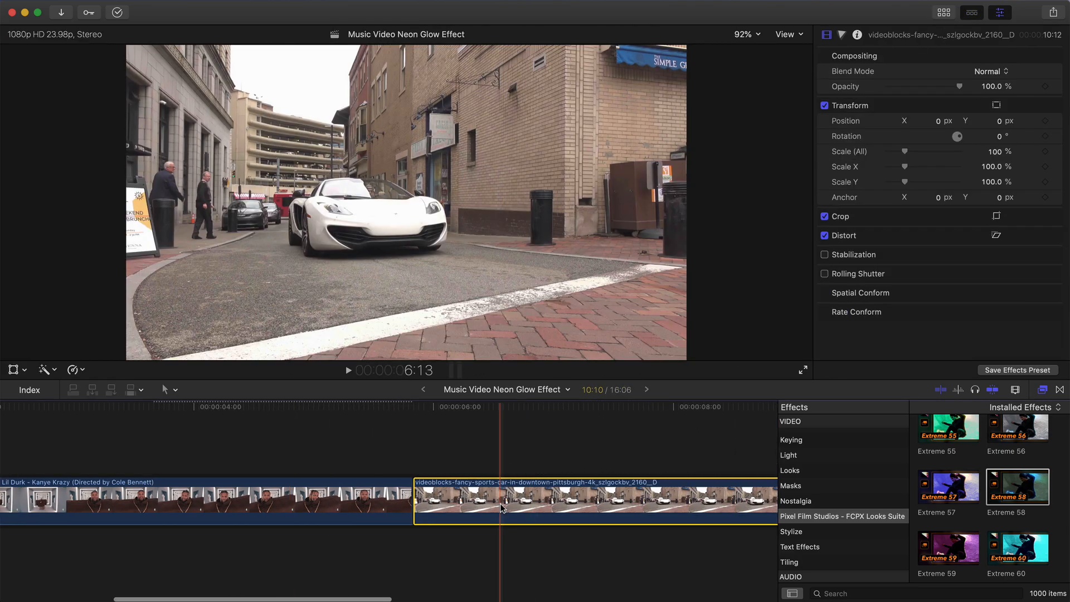
pyautogui.hotkey('shift', 'z')
# Step: Review the ungraded sports car footage around 7:02, and return the playhead to the neon music video clip
pyautogui.moveTo(493, 410); pyautogui.dragTo(421, 409)
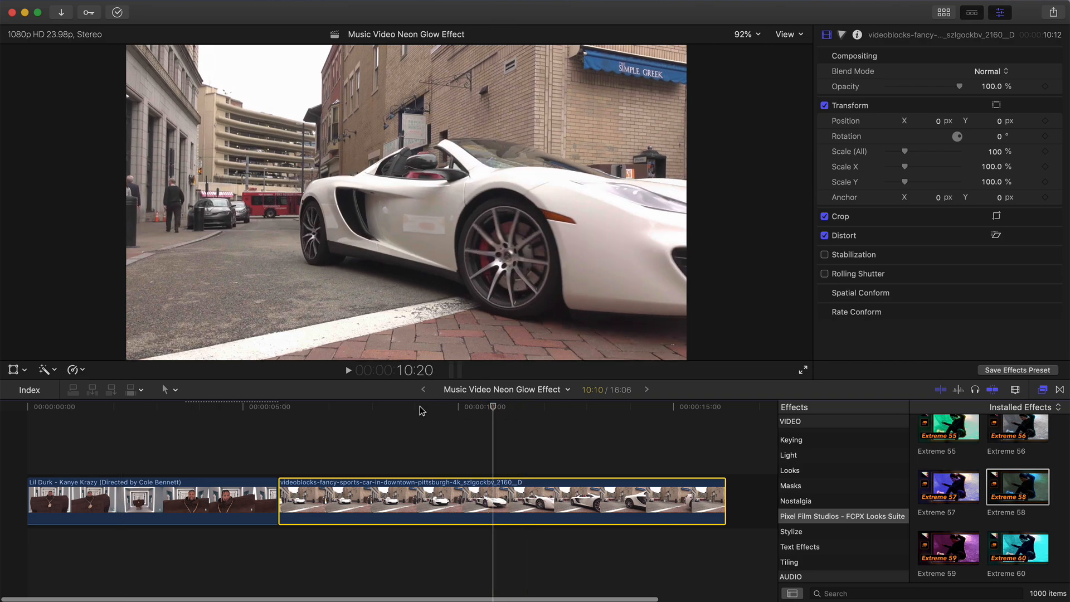
pyautogui.click(333, 408)
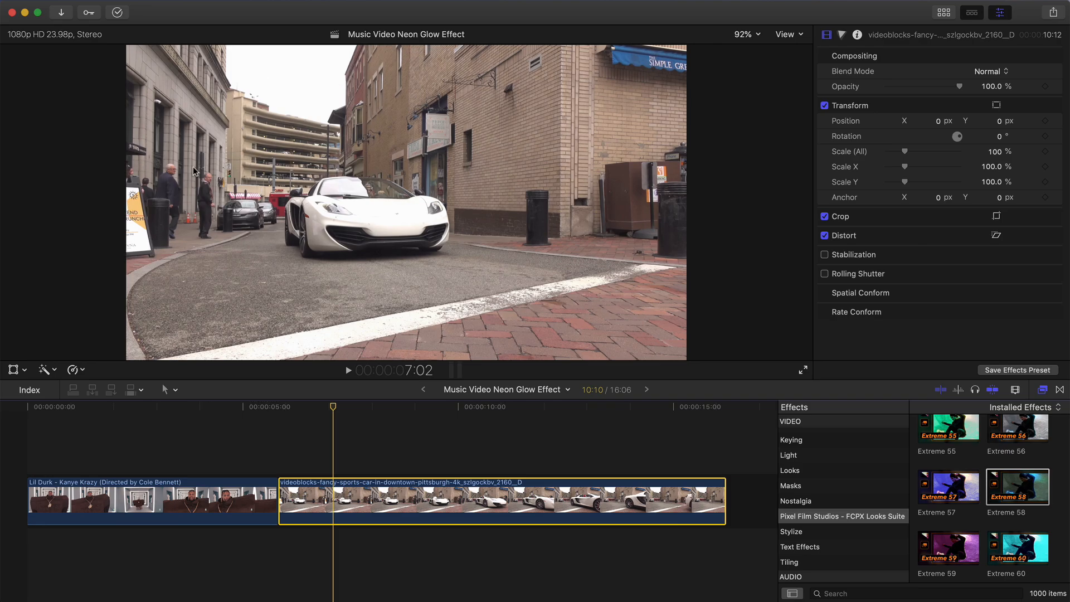
pyautogui.click(159, 501)
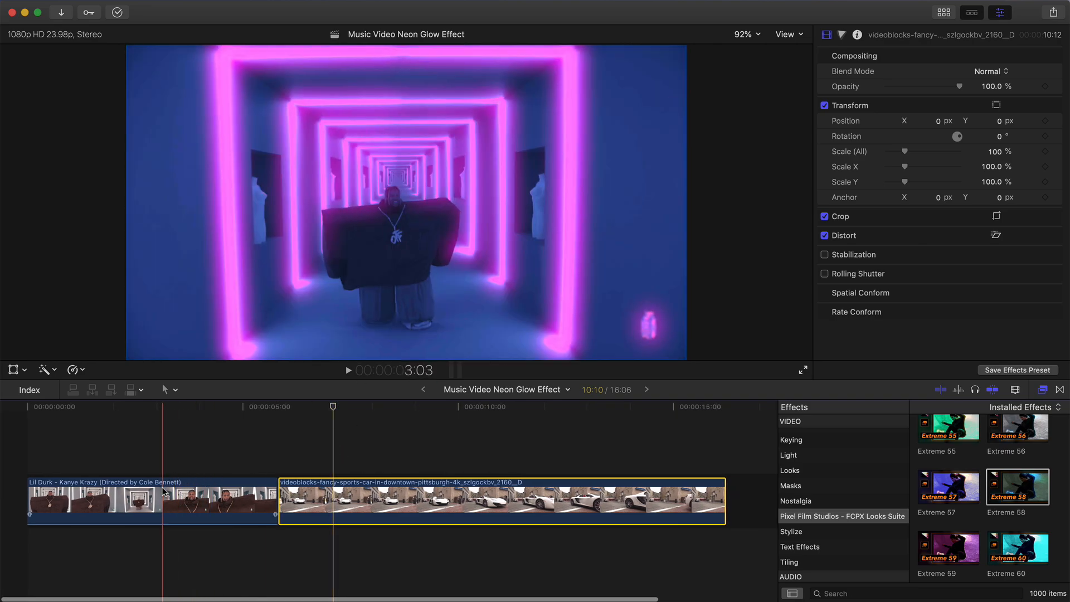
pyautogui.click(149, 425)
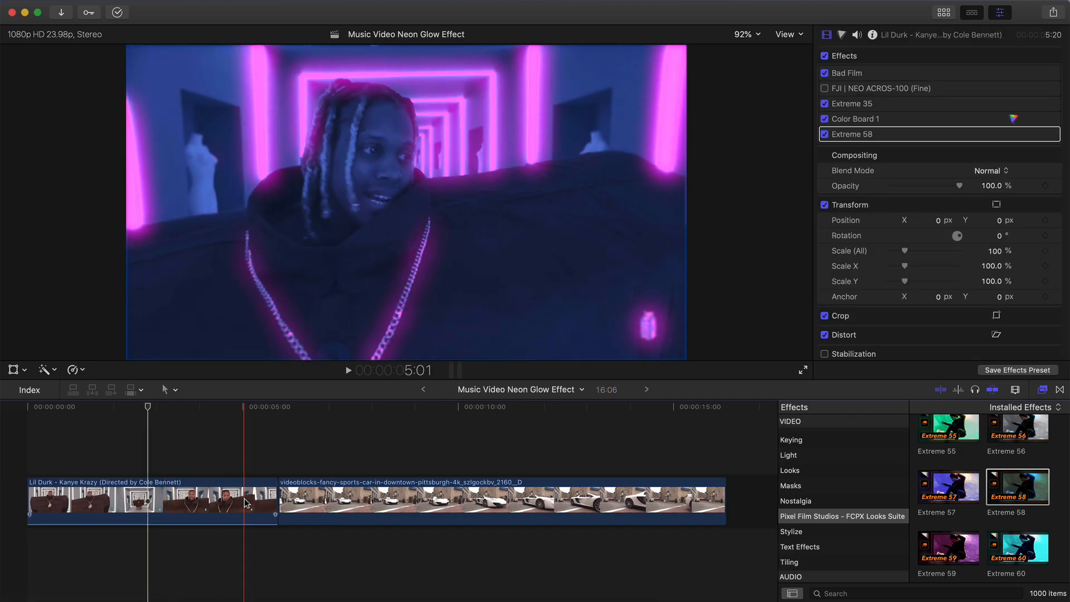
# Step: Copy the music video clip's attributes and paste all five effects onto the sports car clip with Stretch to Fit keyframe timing
pyautogui.click(206, 501)
pyautogui.click(351, 499)
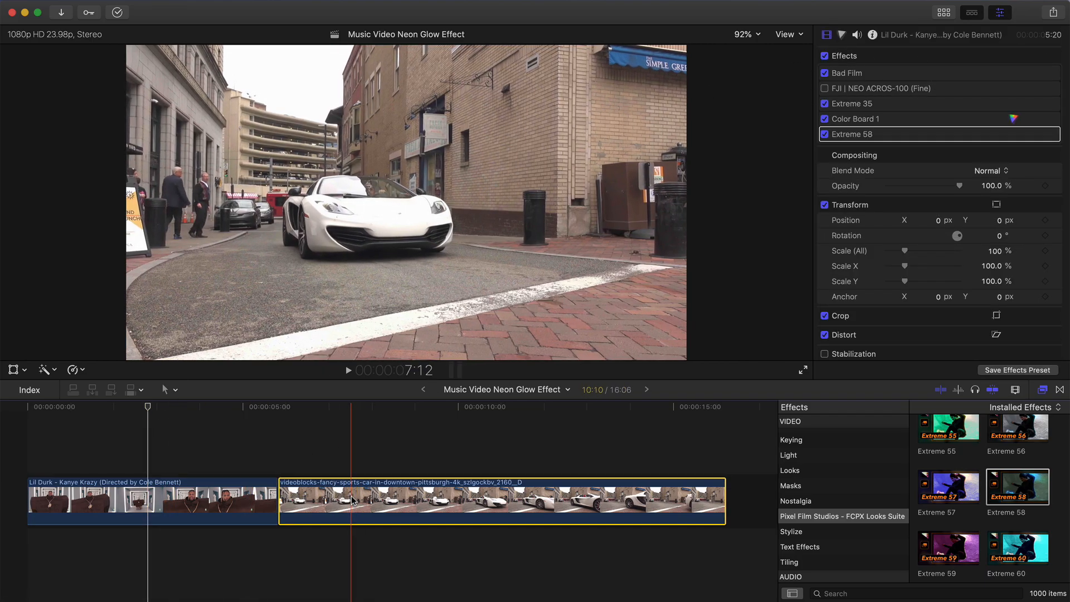
pyautogui.click(345, 411)
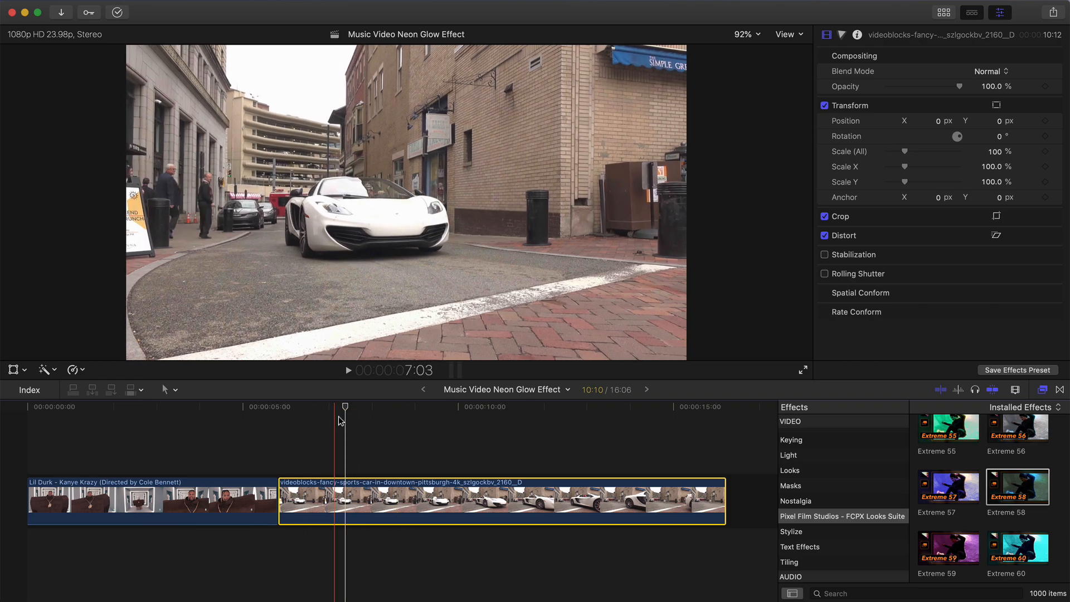
pyautogui.press('super+shift+v')
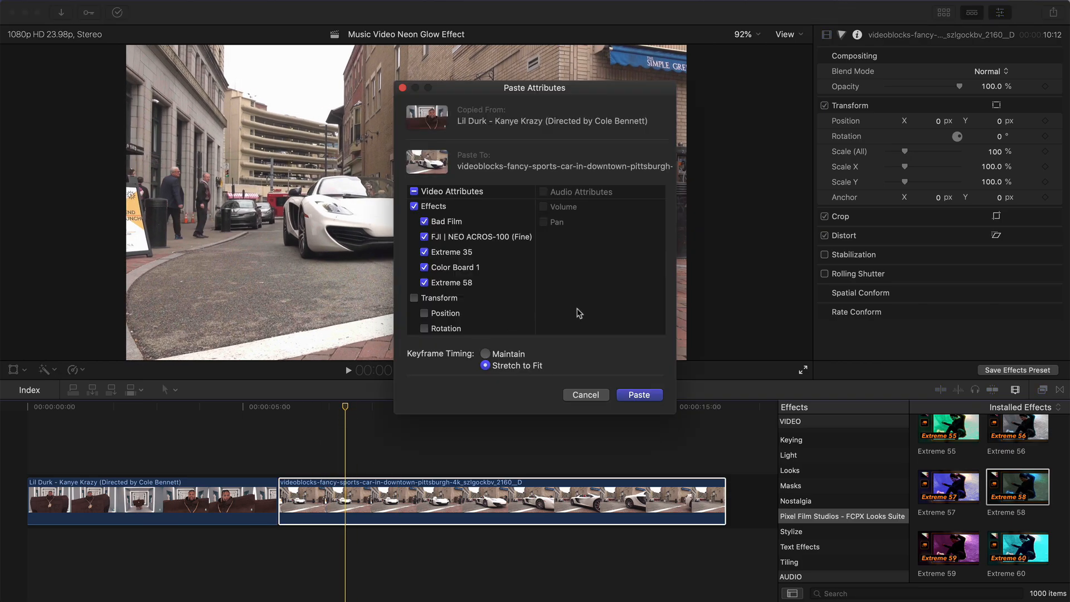
pyautogui.click(629, 394)
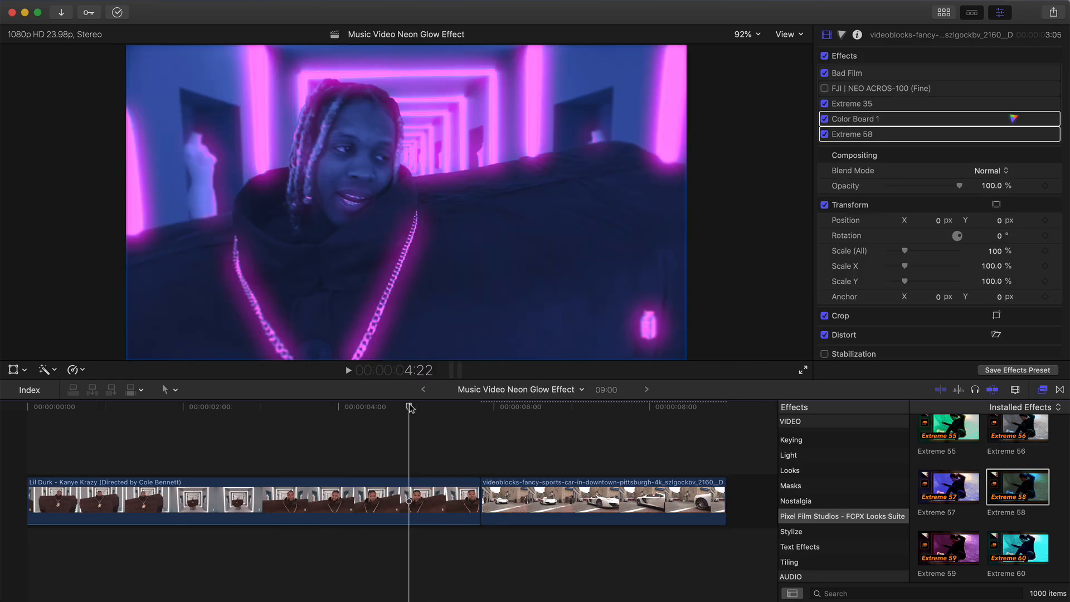
# Step: Play the timeline from 4:22 to check the neon look across both clips, and select the music video clip
pyautogui.press('space')
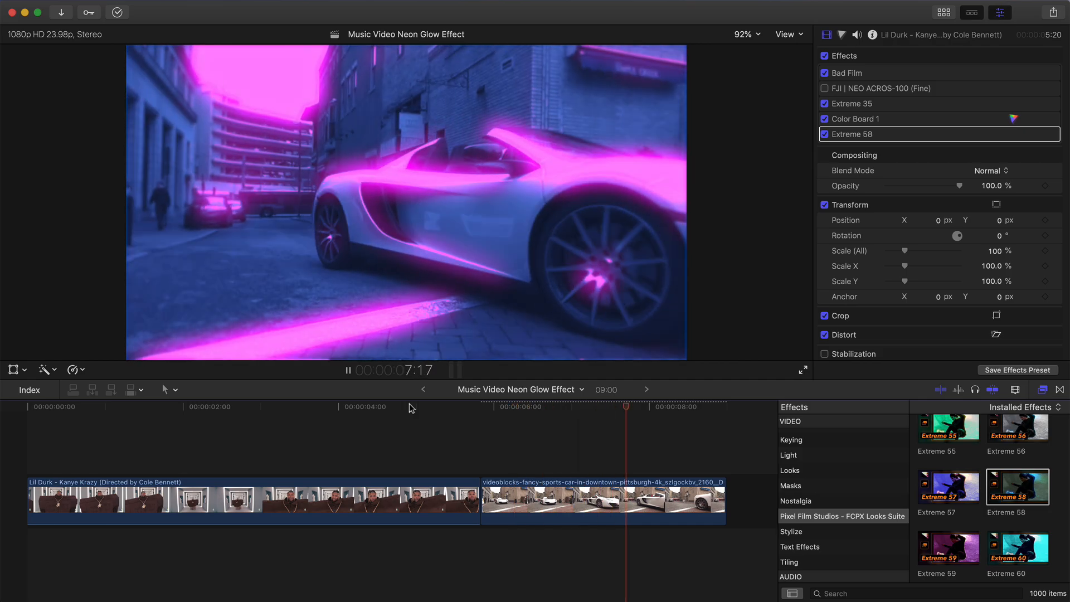
pyautogui.press('space')
pyautogui.click(286, 502)
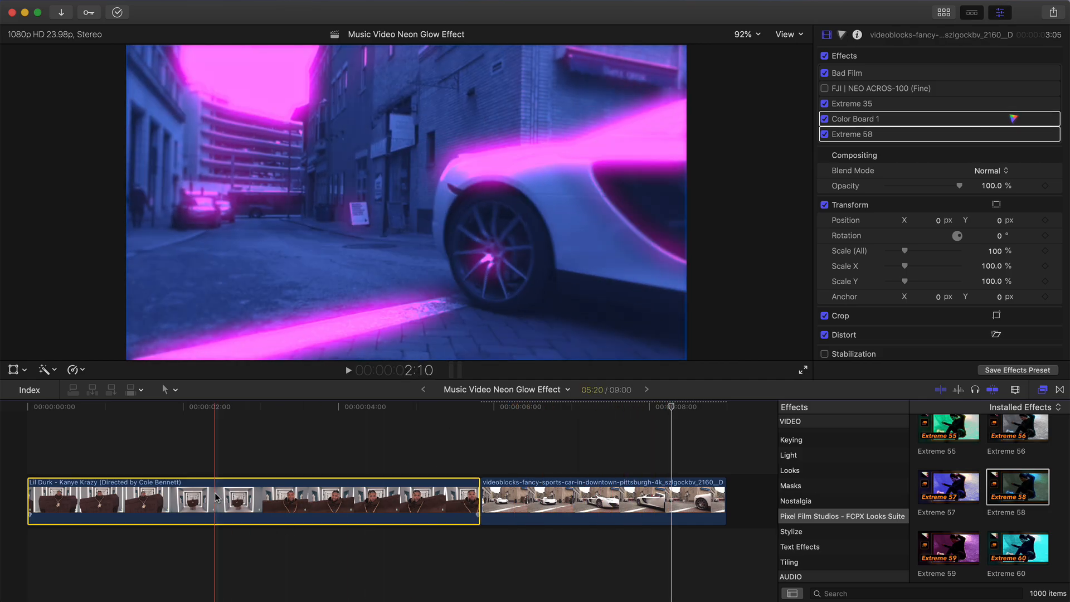
# Step: Select the sports car clip and review the neon look across the music video clip, parking the playhead at 3:16
pyautogui.click(223, 407)
pyautogui.click(582, 499)
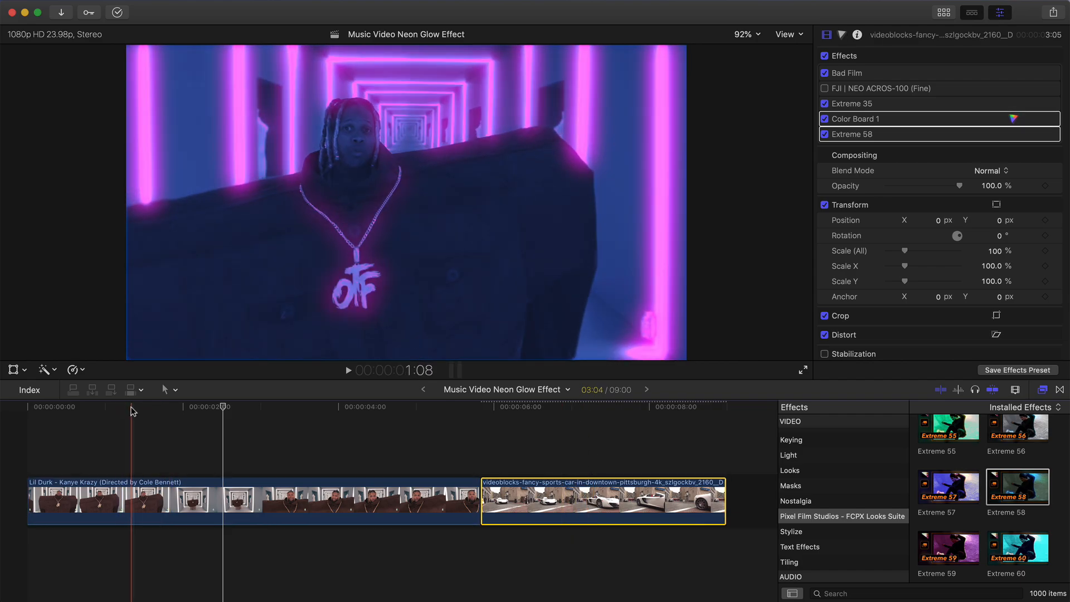
pyautogui.moveTo(126, 408); pyautogui.dragTo(305, 409)
pyautogui.click(313, 409)
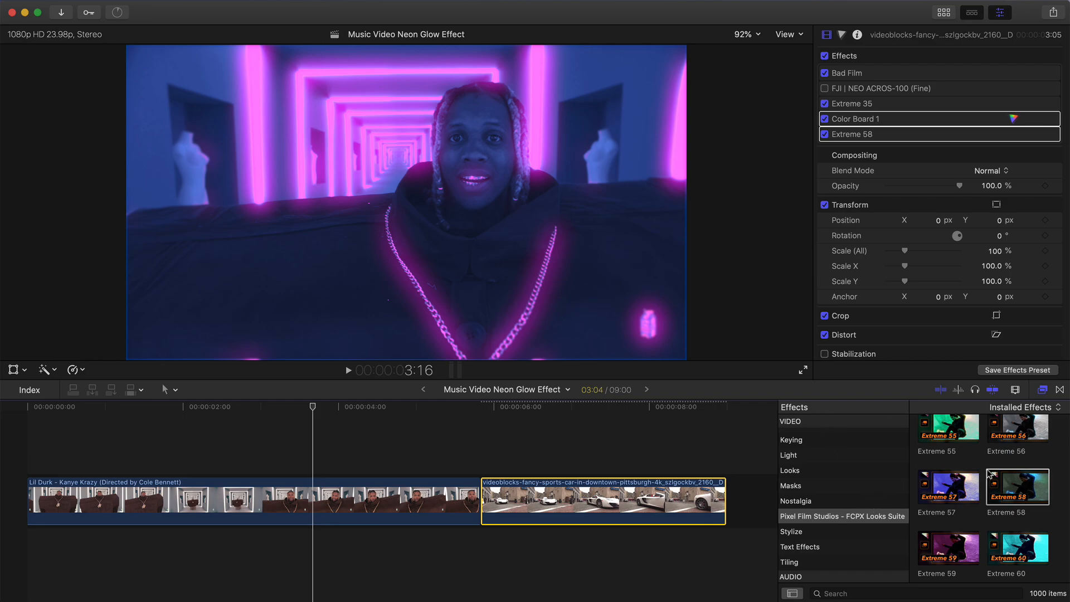
# Step: Browse the Pixel Film Studios FCPX Looks Suite past the Fashion and HDR Surreal looks, and preview the 1973 look on the sports car
pyautogui.scroll(-8, 990, 473)
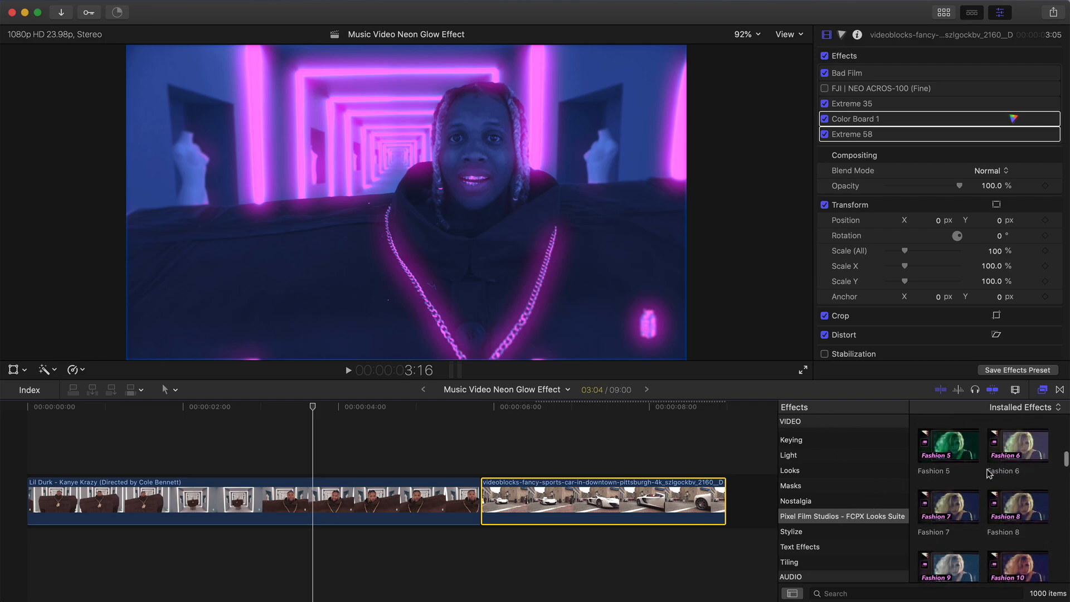
pyautogui.scroll(-15, 989, 473)
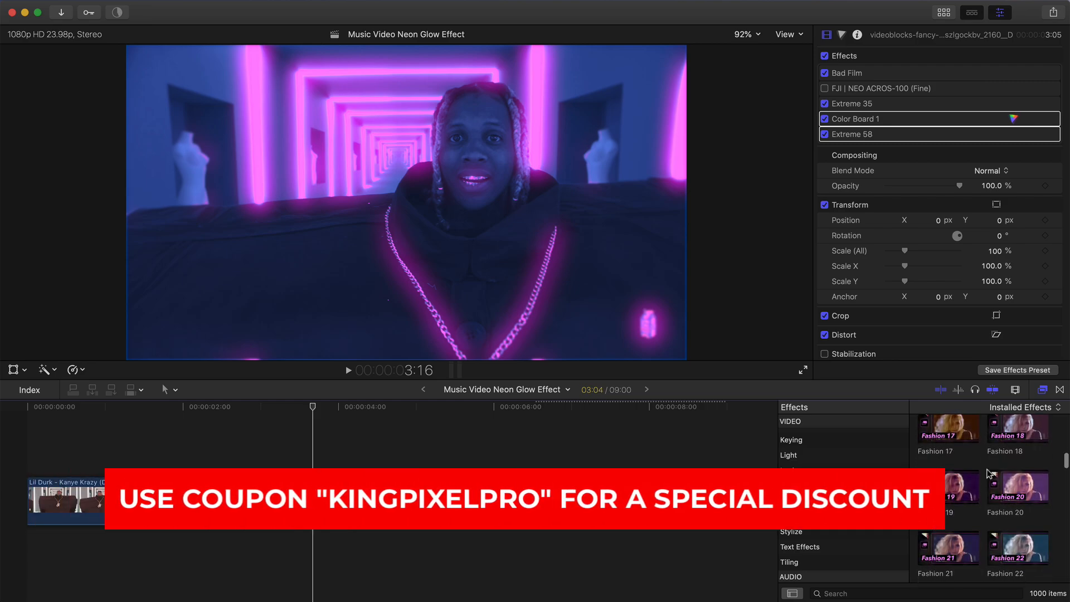
pyautogui.scroll(-12, 988, 472)
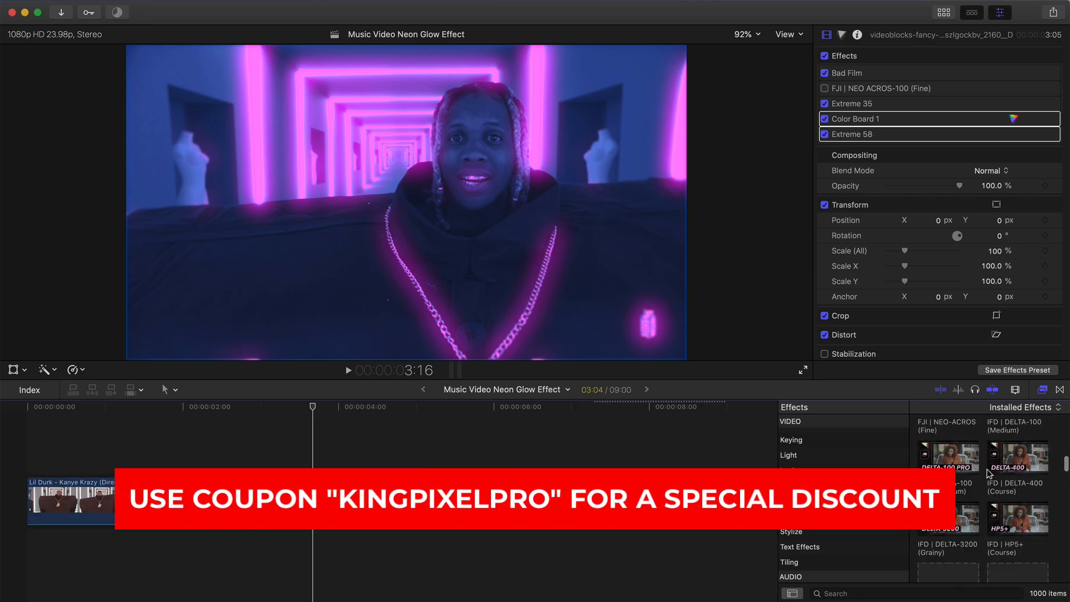
pyautogui.scroll(-10, 989, 473)
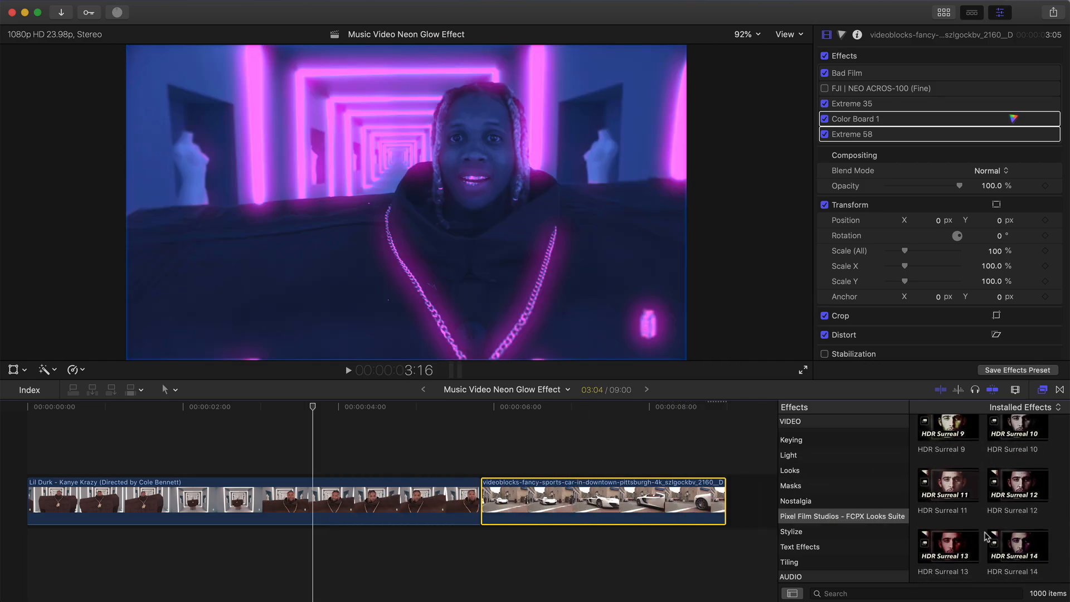
pyautogui.scroll(-8, 988, 473)
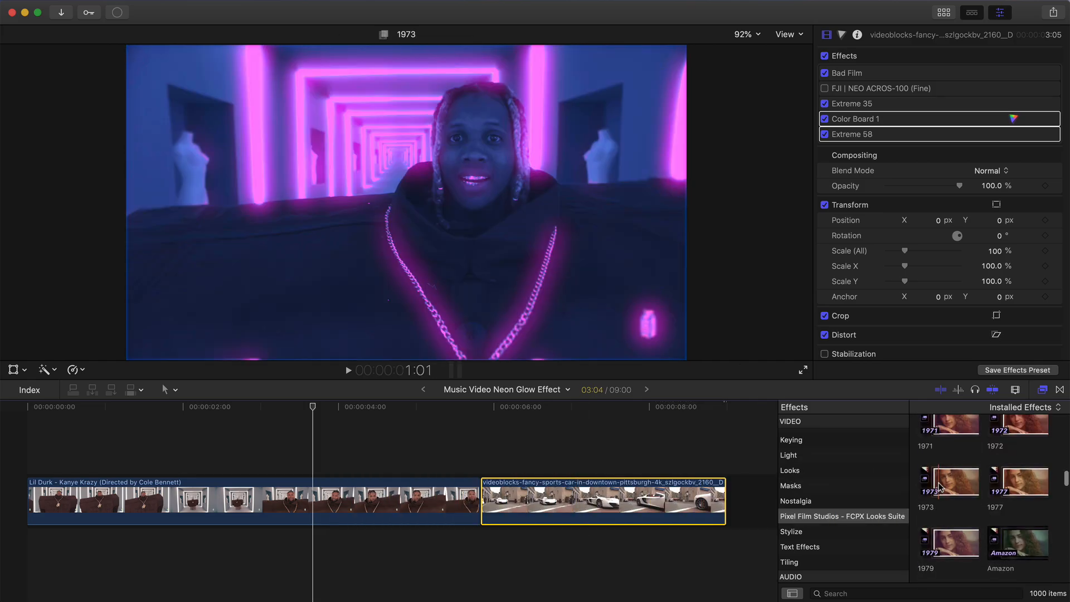
pyautogui.click(948, 485)
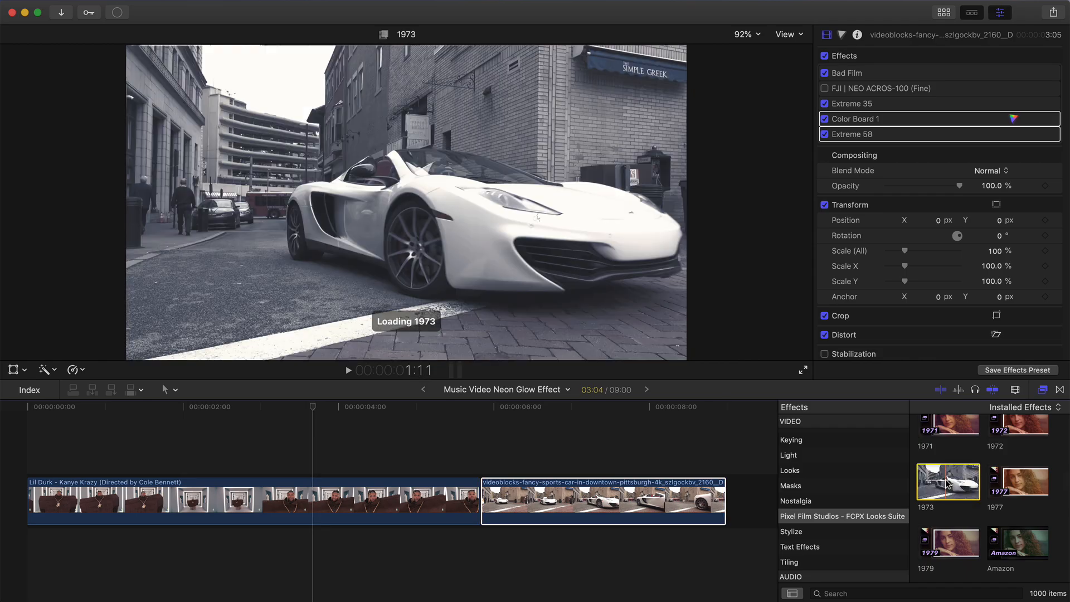
# Step: View the sports car clip's neon look, browse further looks down to Honeydew, and return the playhead to 3:11 in the music video clip
pyautogui.click(626, 425)
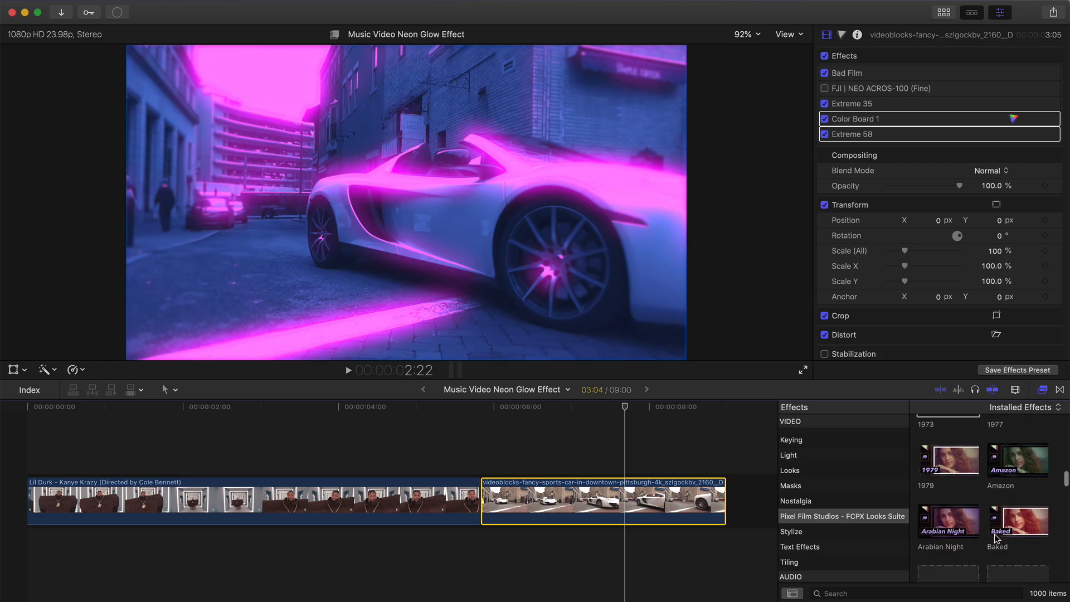
pyautogui.scroll(-5, 987, 519)
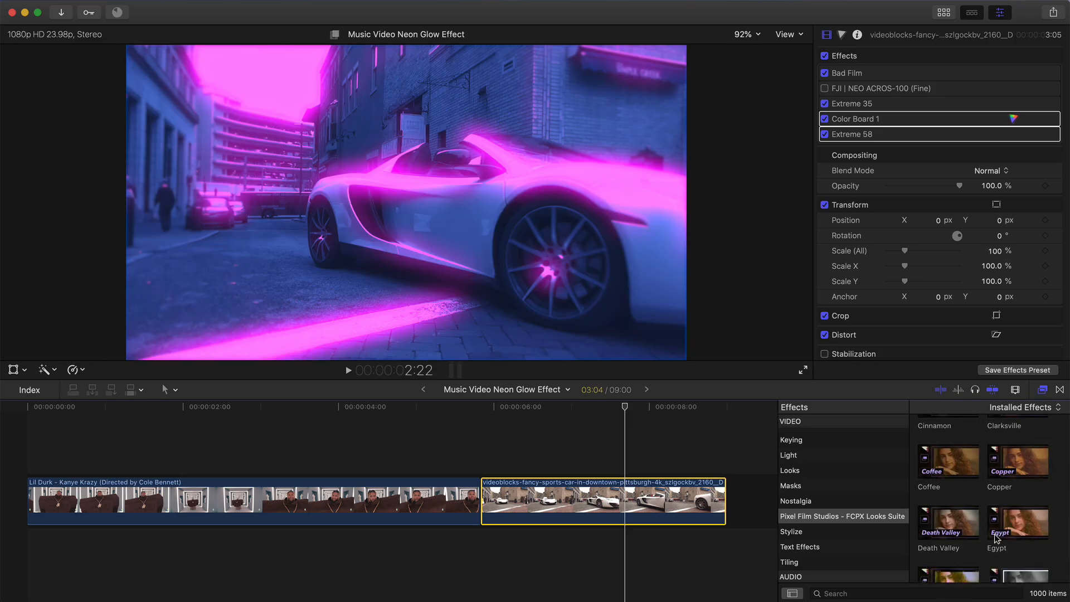
pyautogui.scroll(-2, 997, 538)
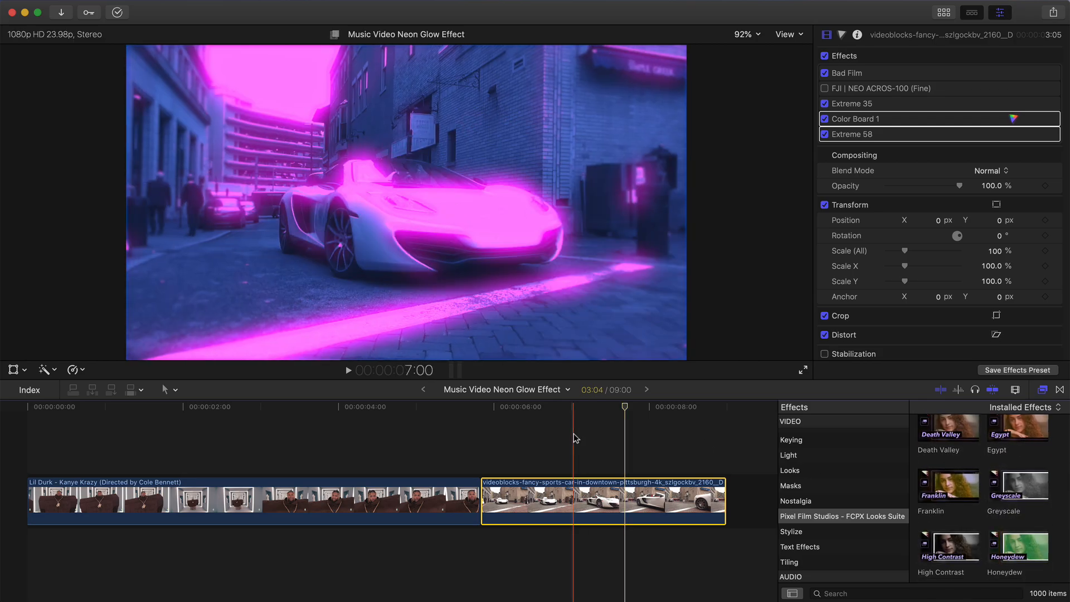
pyautogui.click(299, 410)
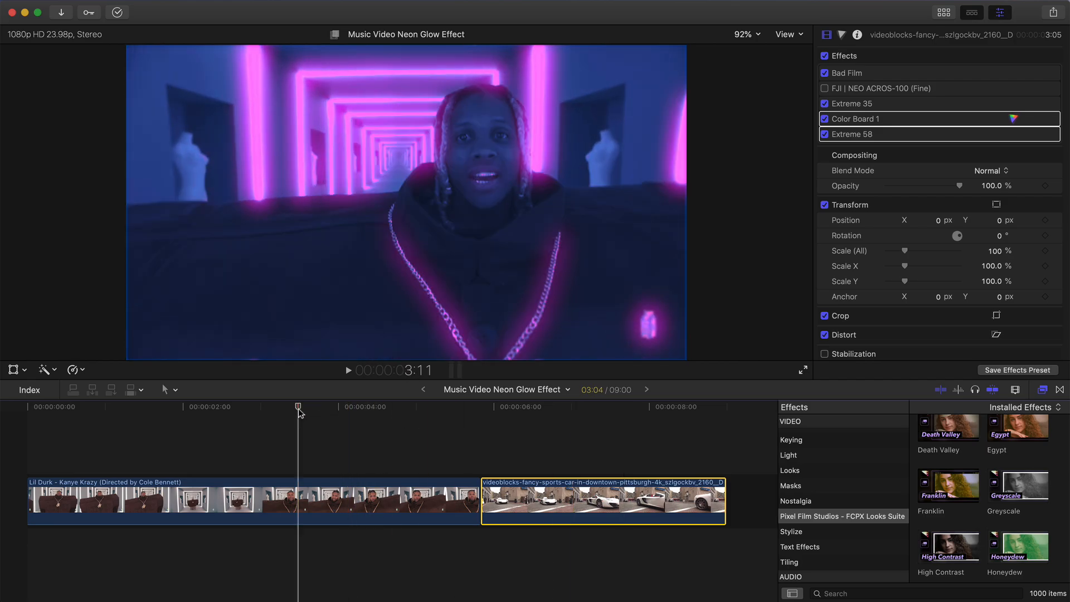